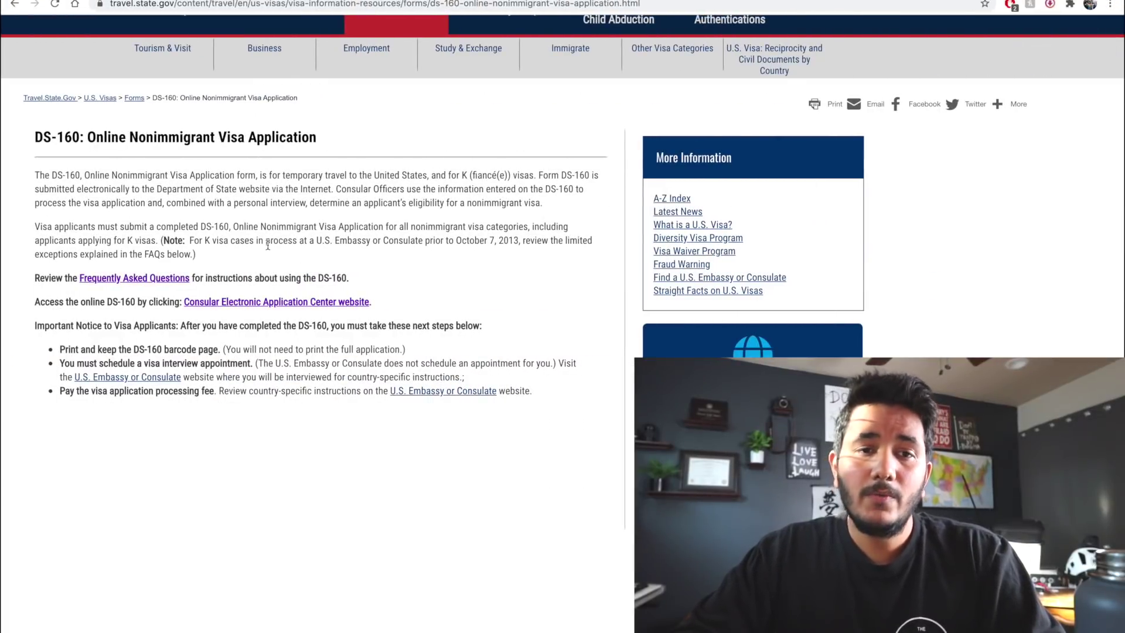
pyautogui.scroll(5, 268, 245)
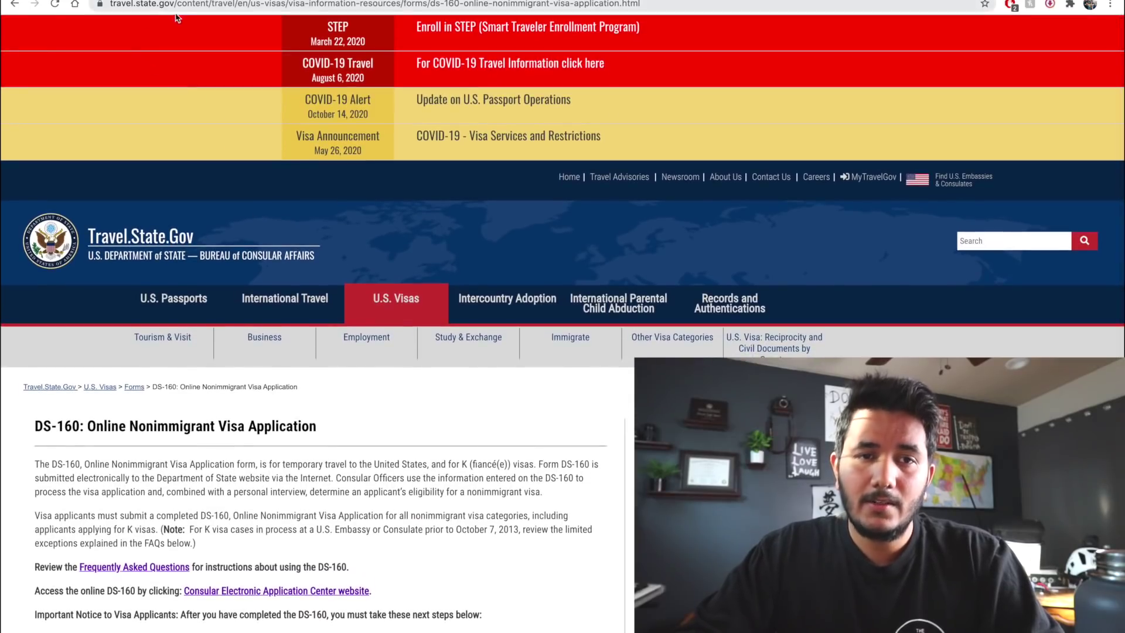
pyautogui.scroll(-4, 199, 156)
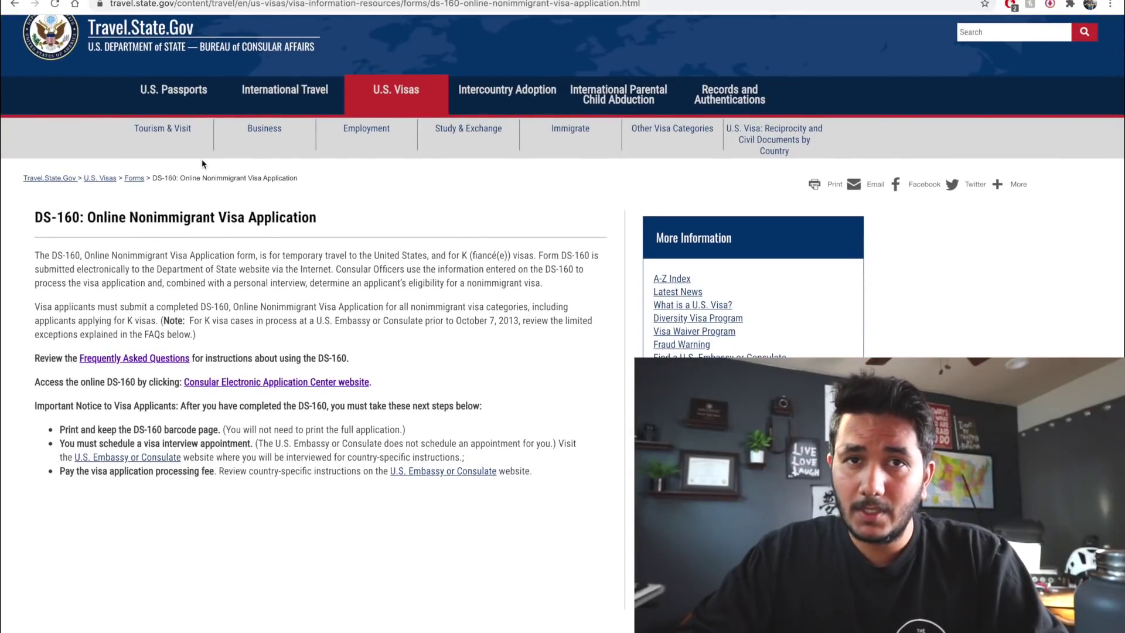
pyautogui.scroll(-1, 202, 160)
pyautogui.scroll(-1, 201, 159)
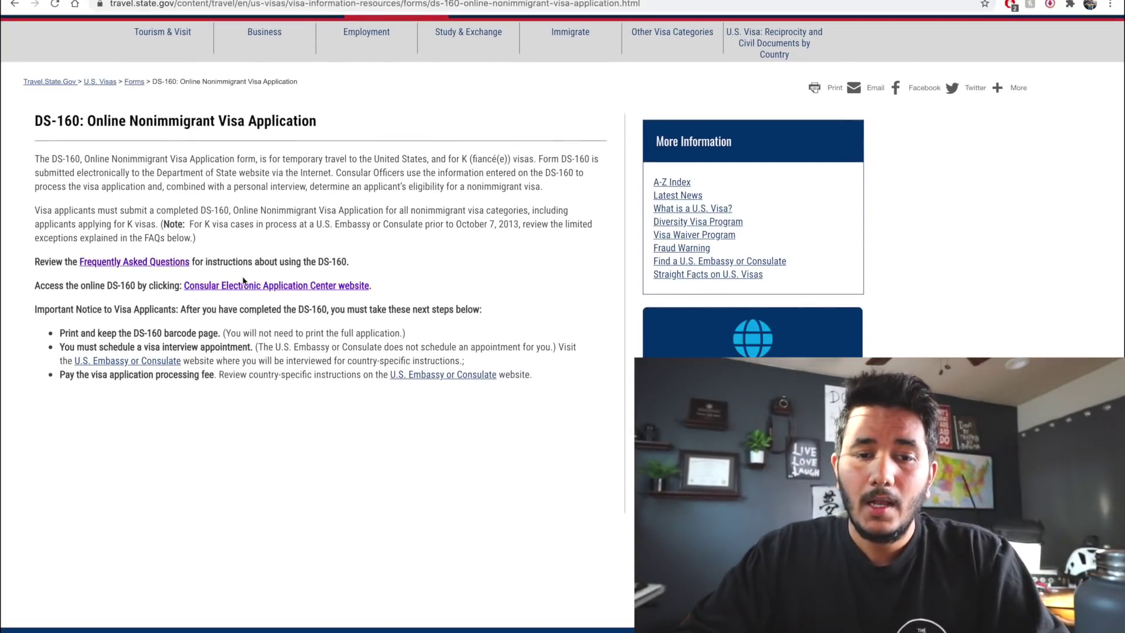
# Open the Consular Electronic Application Center page with INDIA, MUMBAI as the location
pyautogui.click(260, 293)
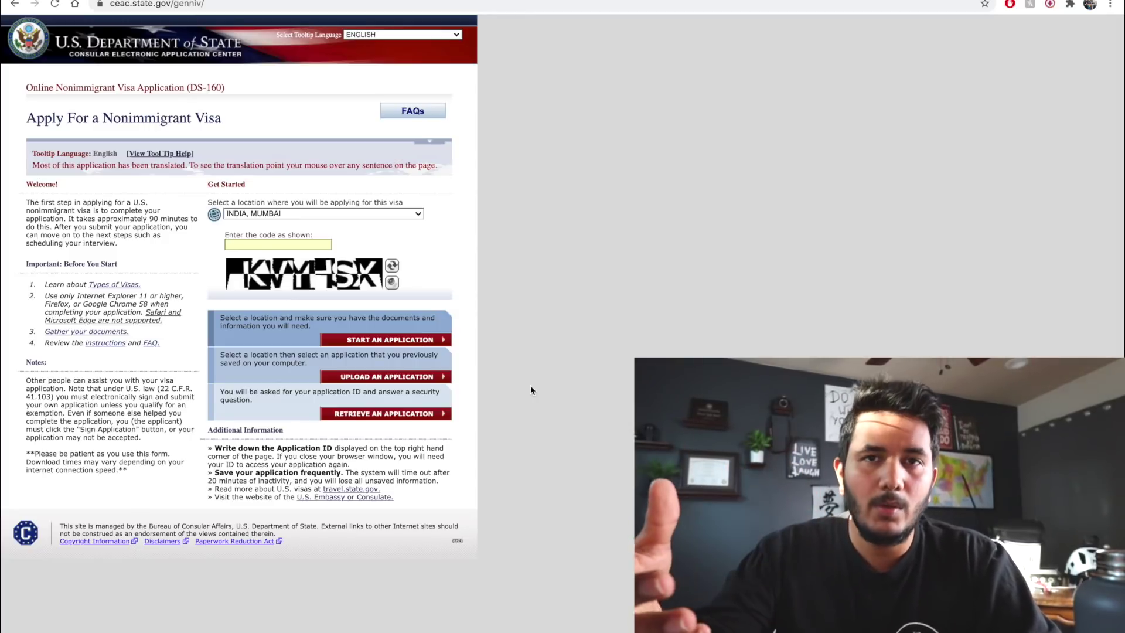
pyautogui.hotkey('shift', 'Tab')
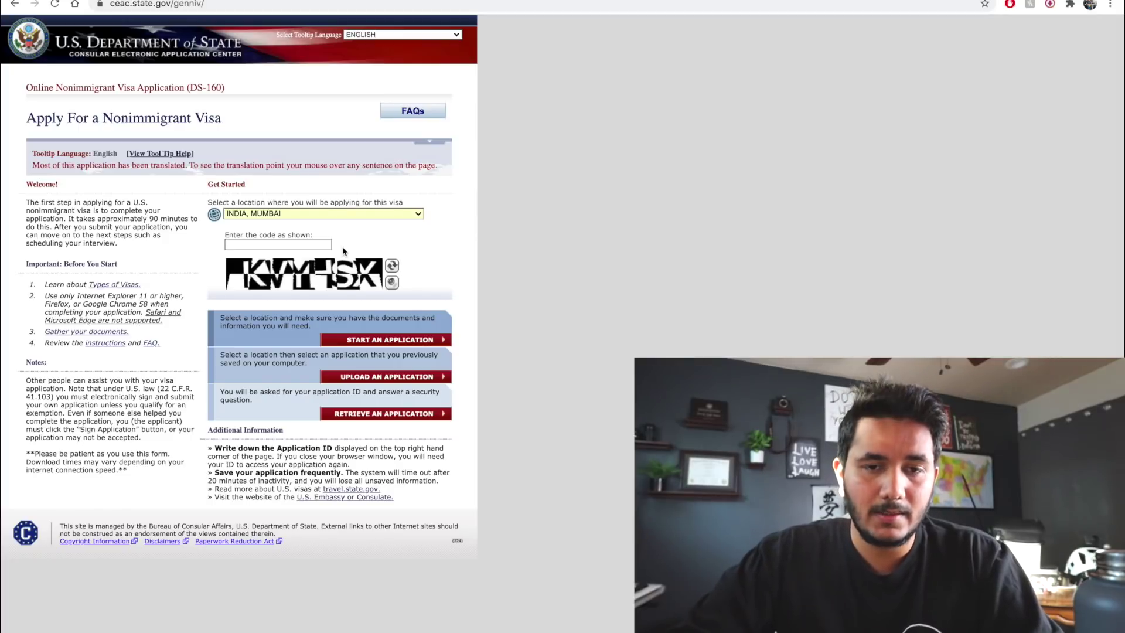
# Keep INDIA, MUMBAI as the location, enter the captcha code and start a new application
pyautogui.click(312, 216)
pyautogui.click(312, 216)
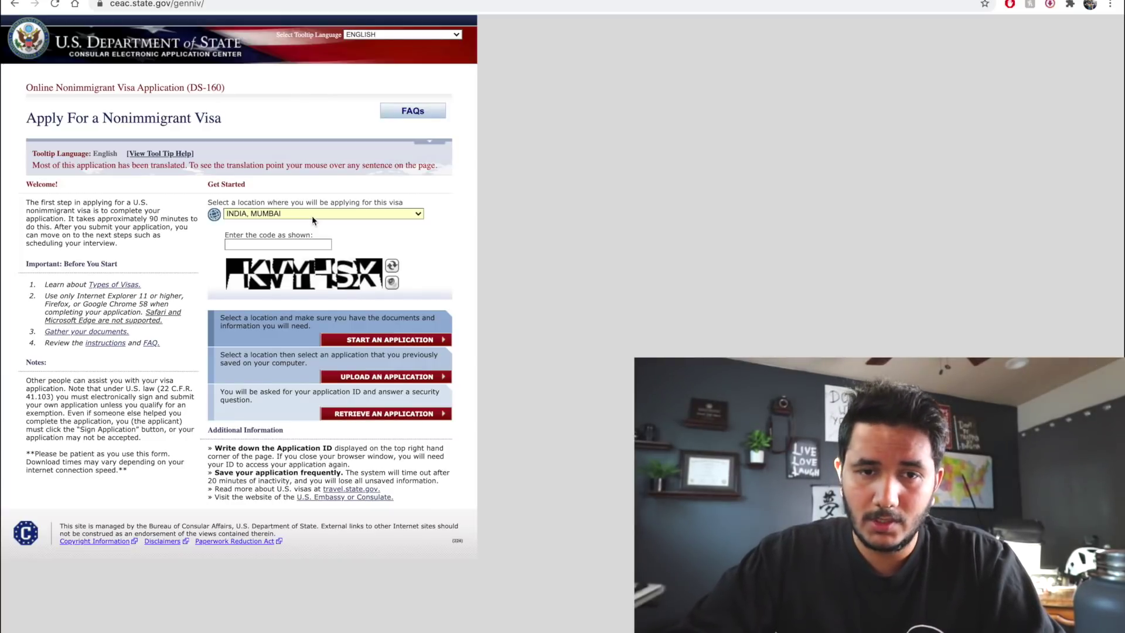
pyautogui.click(298, 243)
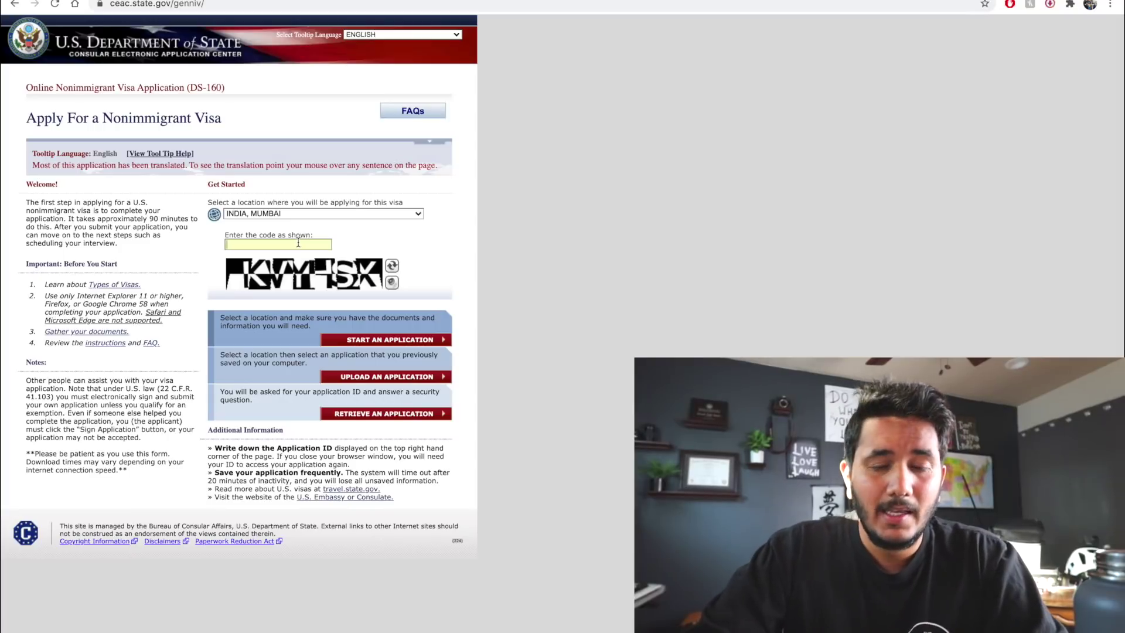
pyautogui.write('KVYHSX')
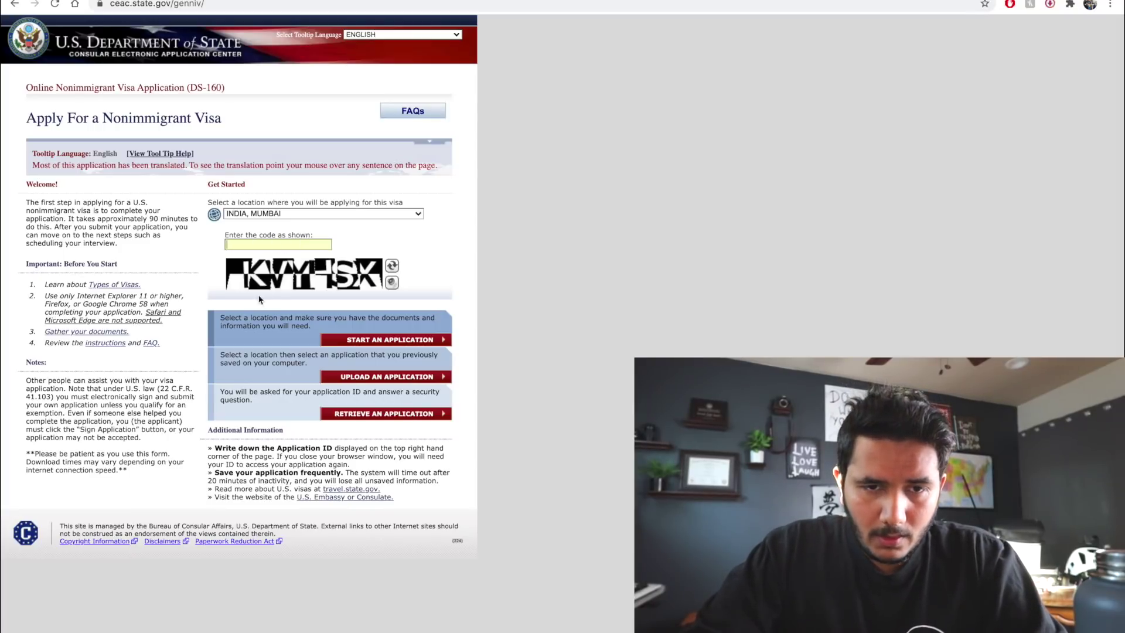
pyautogui.click(405, 342)
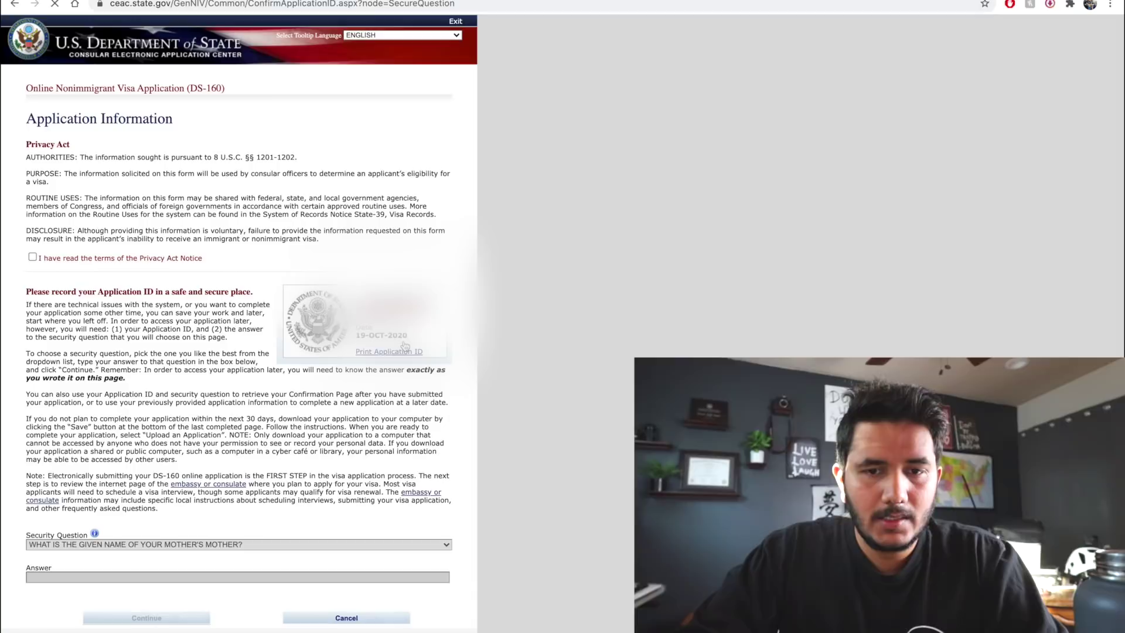
# Accept the Privacy Act notice and set the childhood-name security question with its answer
pyautogui.click(32, 256)
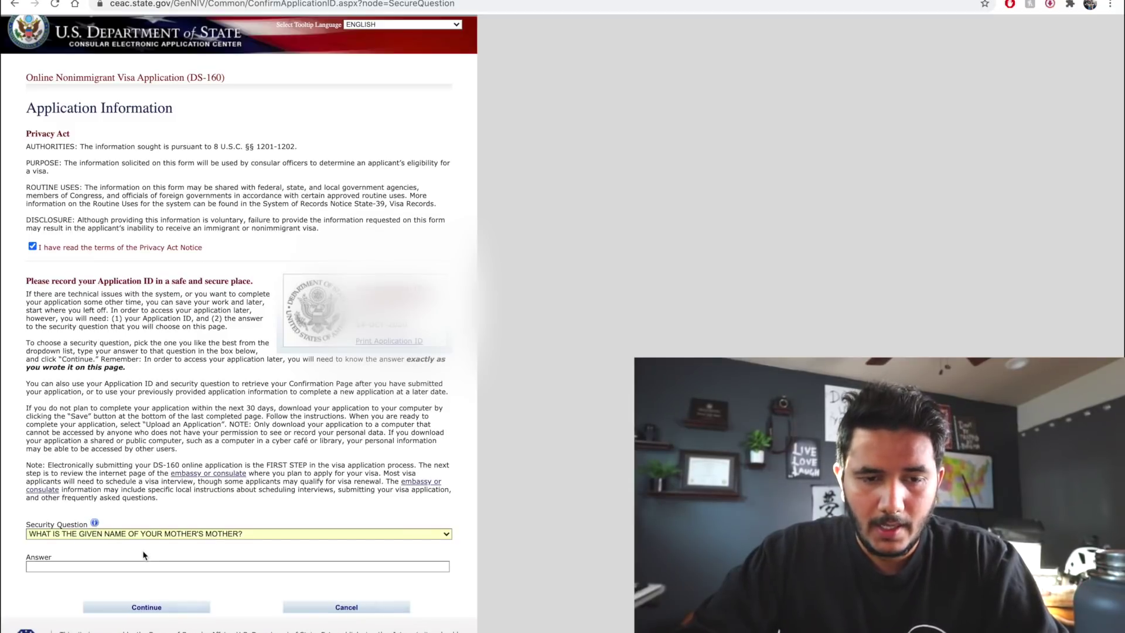
pyautogui.click(173, 536)
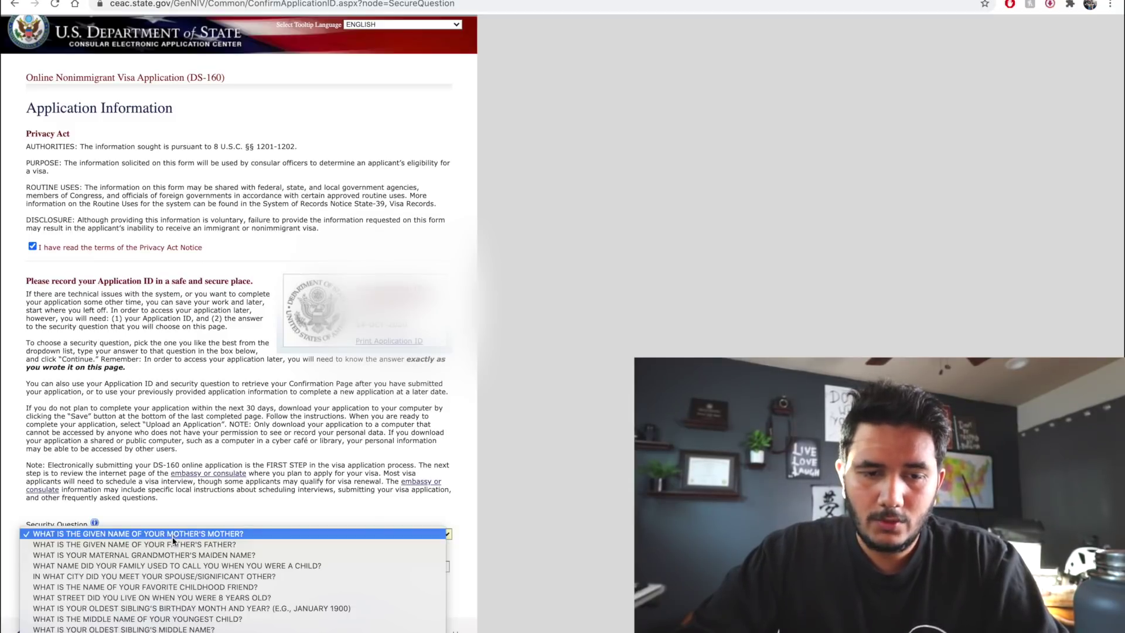
pyautogui.click(174, 543)
pyautogui.click(209, 534)
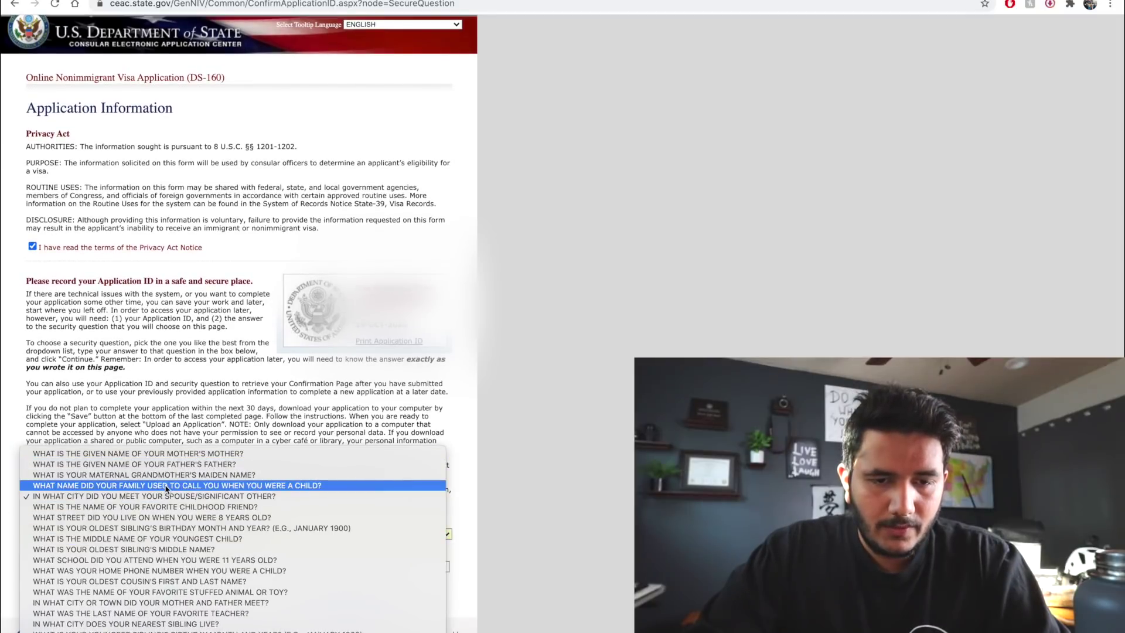
pyautogui.click(166, 486)
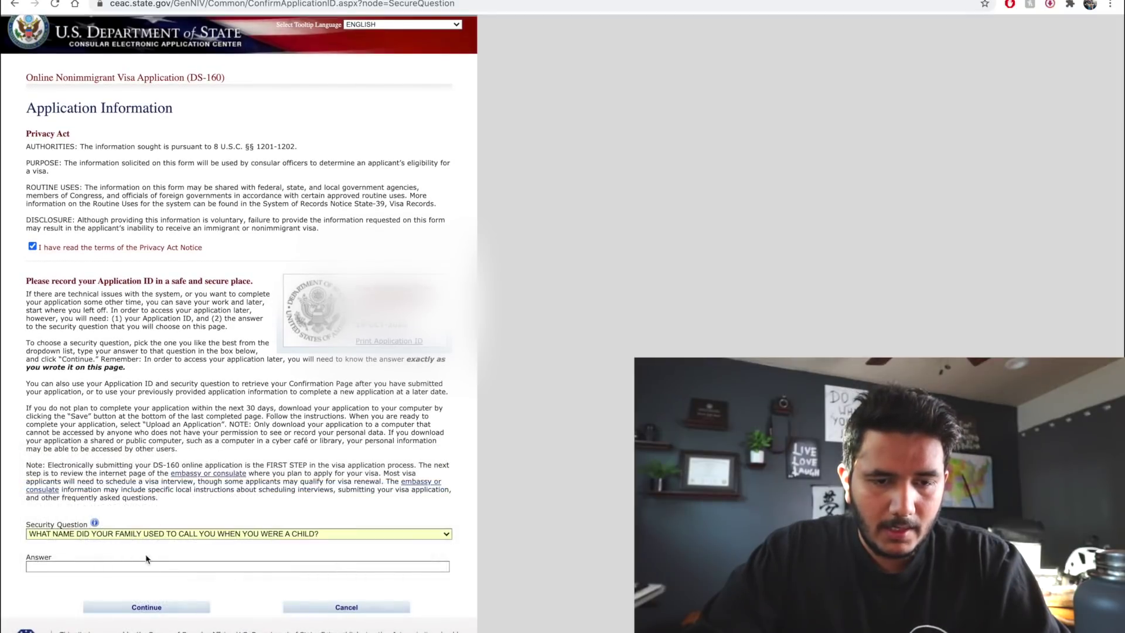
pyautogui.click(160, 565)
pyautogui.write('YUDI')
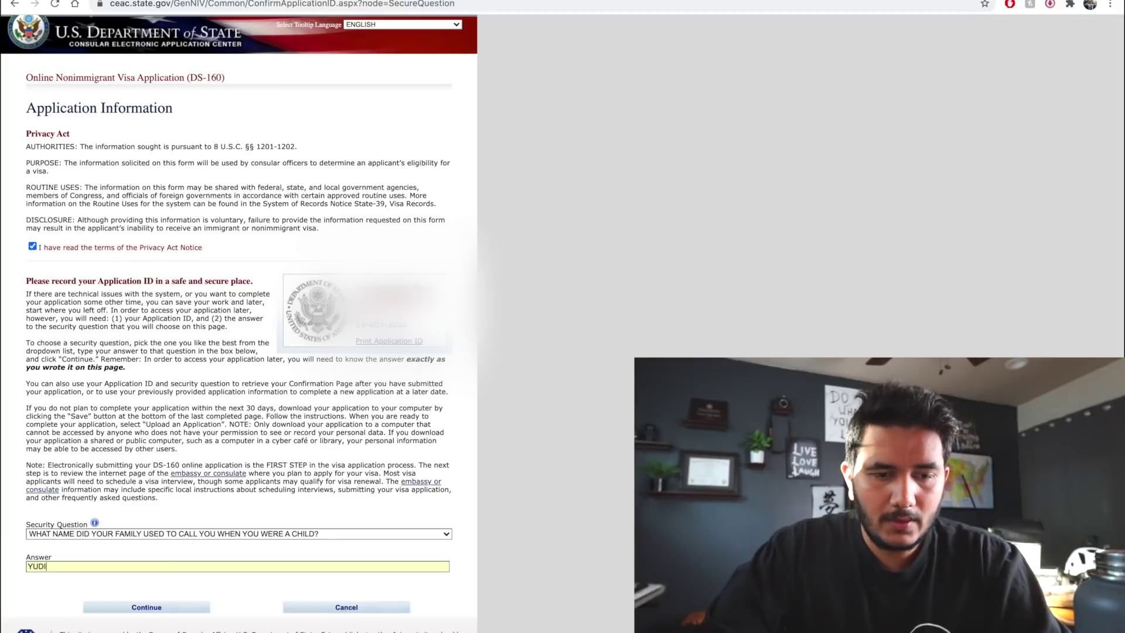
pyautogui.click(175, 608)
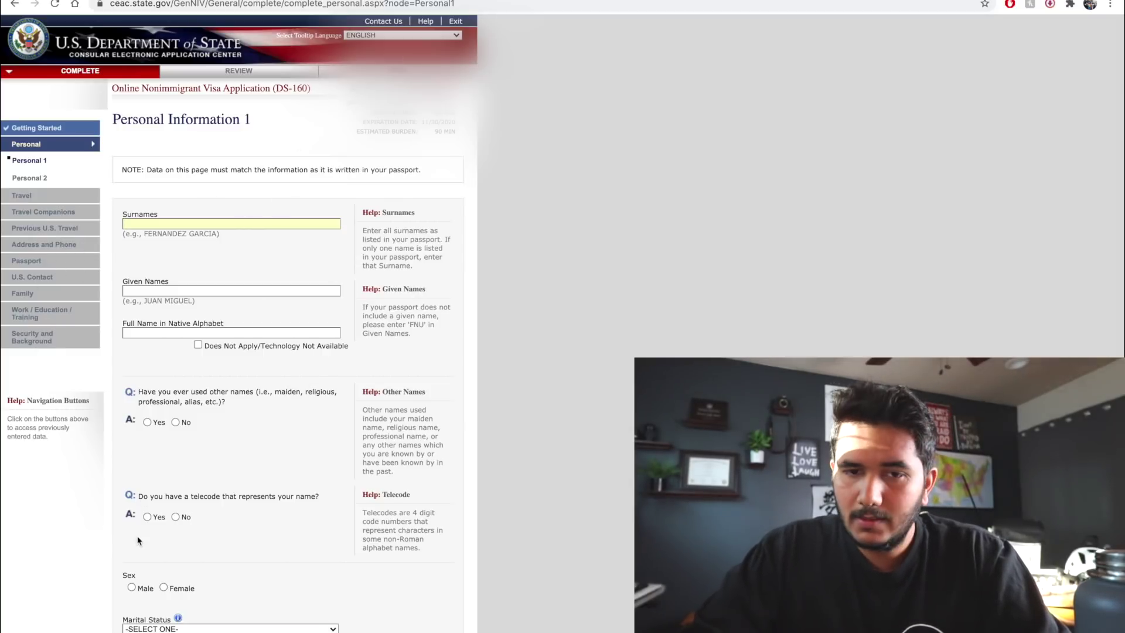
# Enter the applicant's surname and given names and mark the native-alphabet name Does Not Apply
pyautogui.write('J')
pyautogui.scroll(-1, 262, 162)
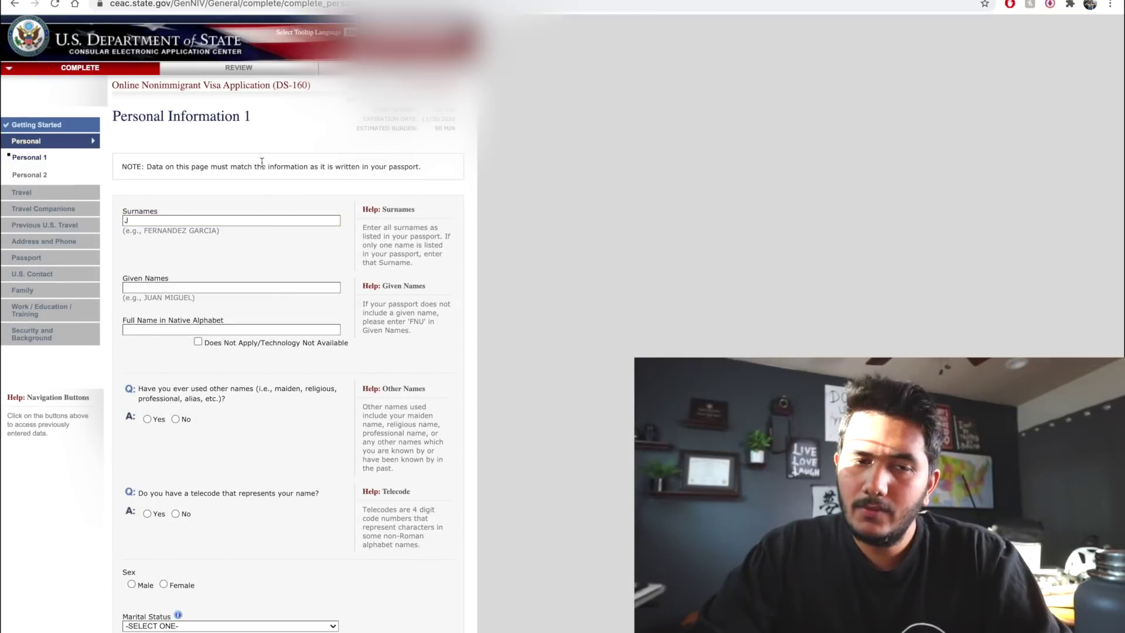
pyautogui.scroll(-2, 176, 213)
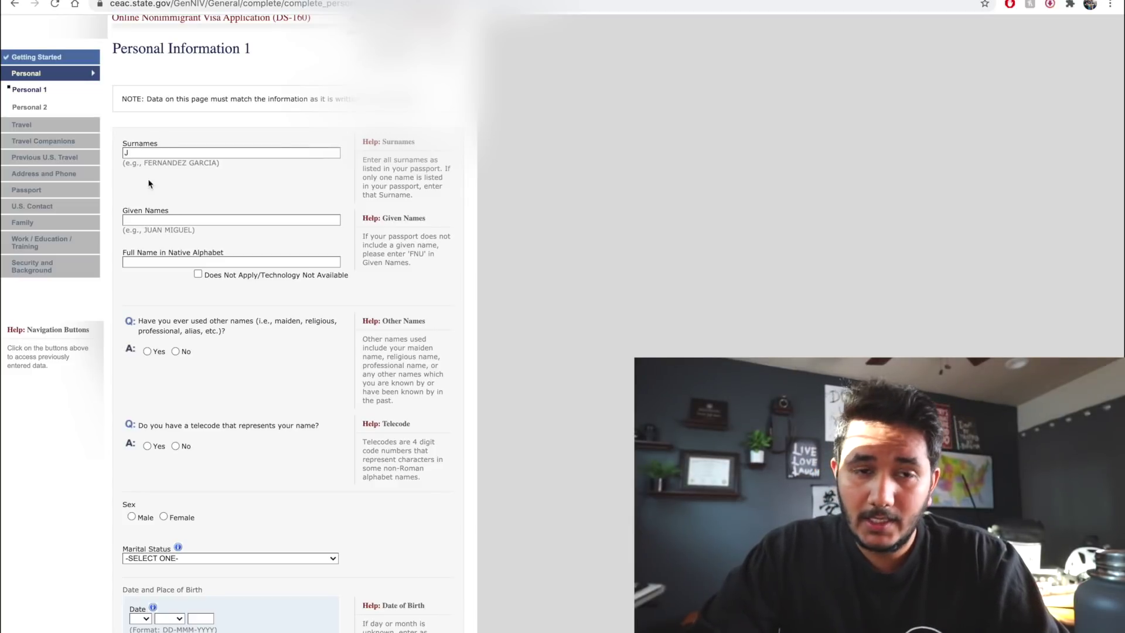
pyautogui.click(170, 220)
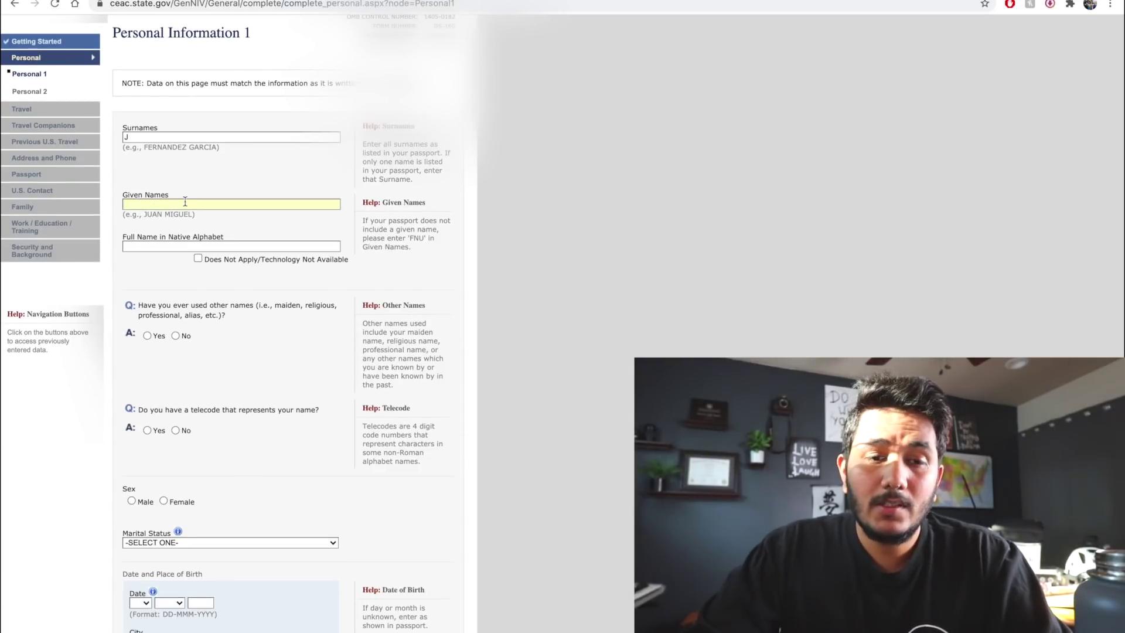
pyautogui.scroll(-1, 168, 194)
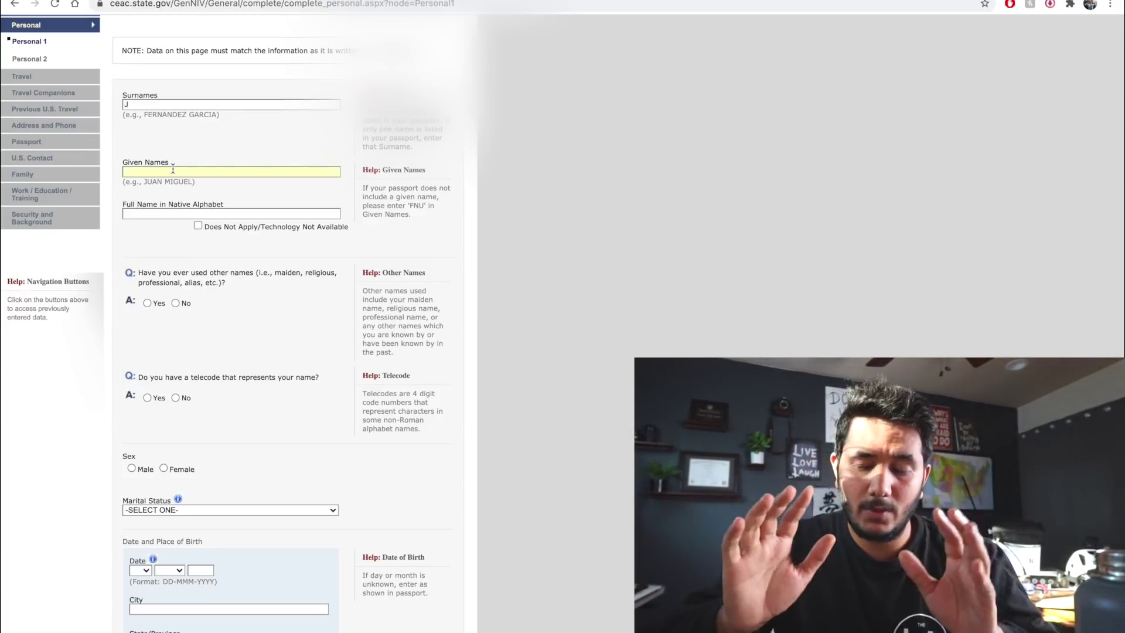
pyautogui.write('YUDI J')
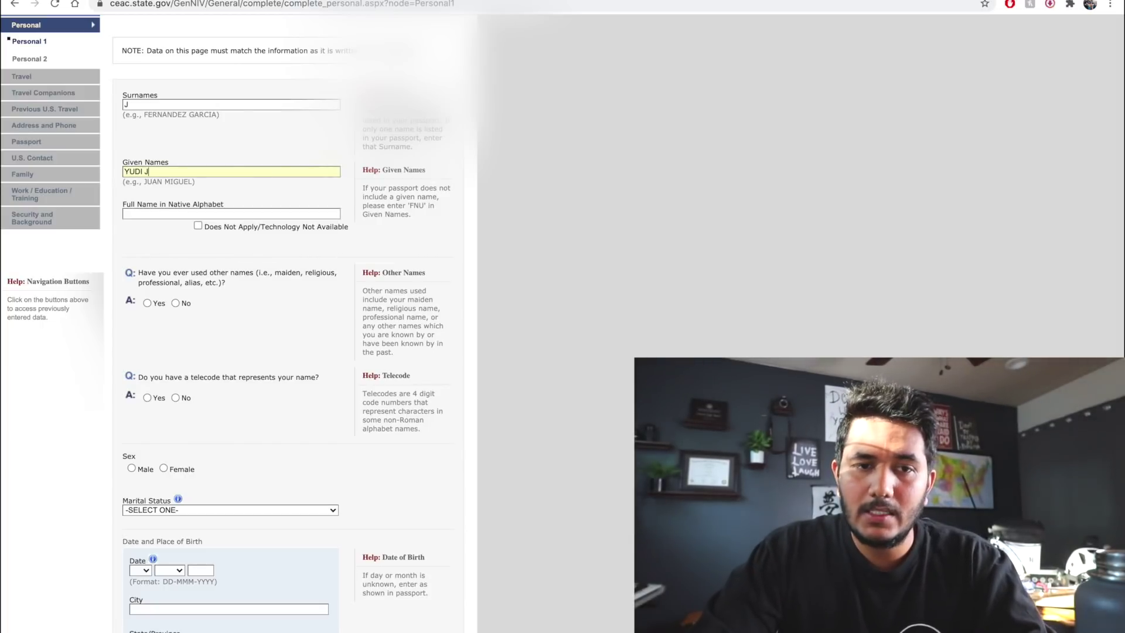
pyautogui.press('Tab')
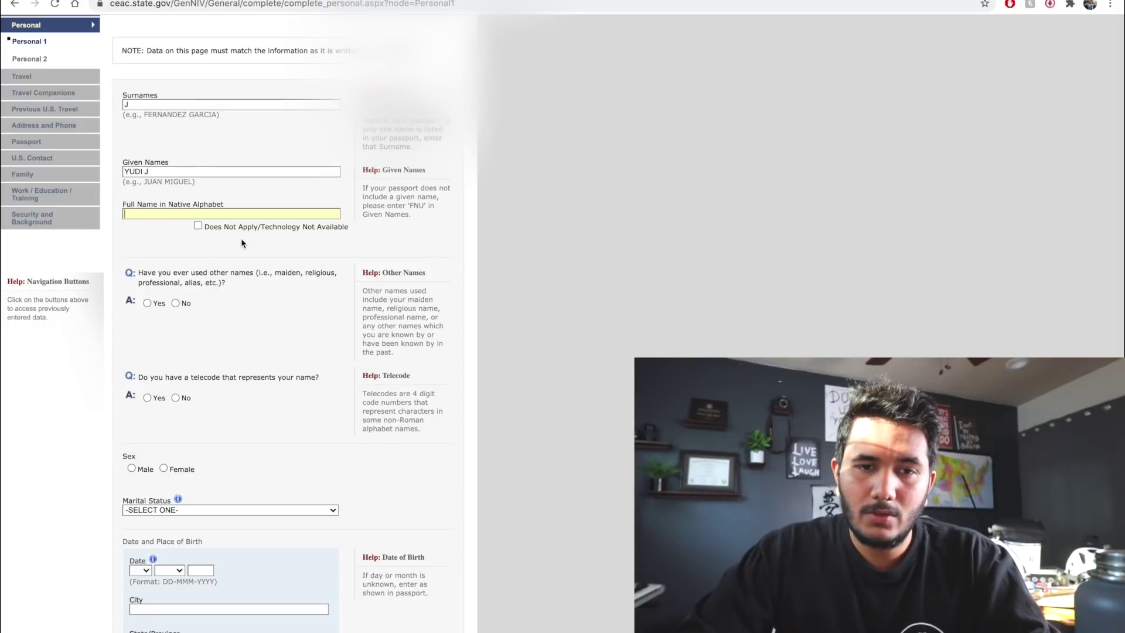
pyautogui.click(199, 226)
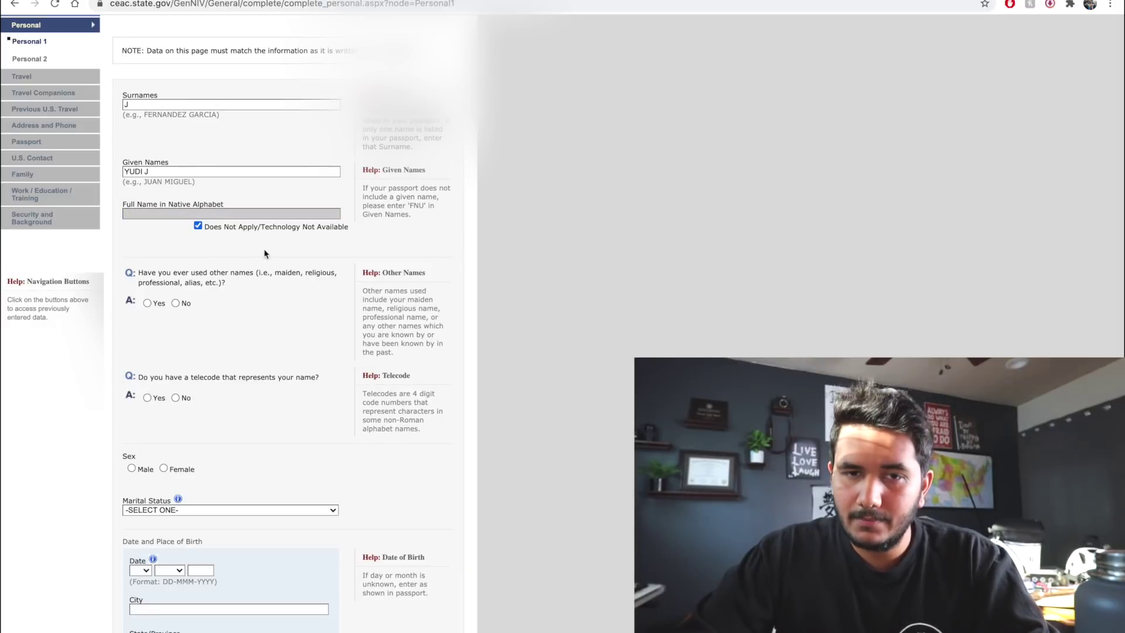
pyautogui.scroll(-2, 264, 253)
# Answer No to other names and telecode, with sex Male and marital status SINGLE
pyautogui.scroll(-1, 239, 269)
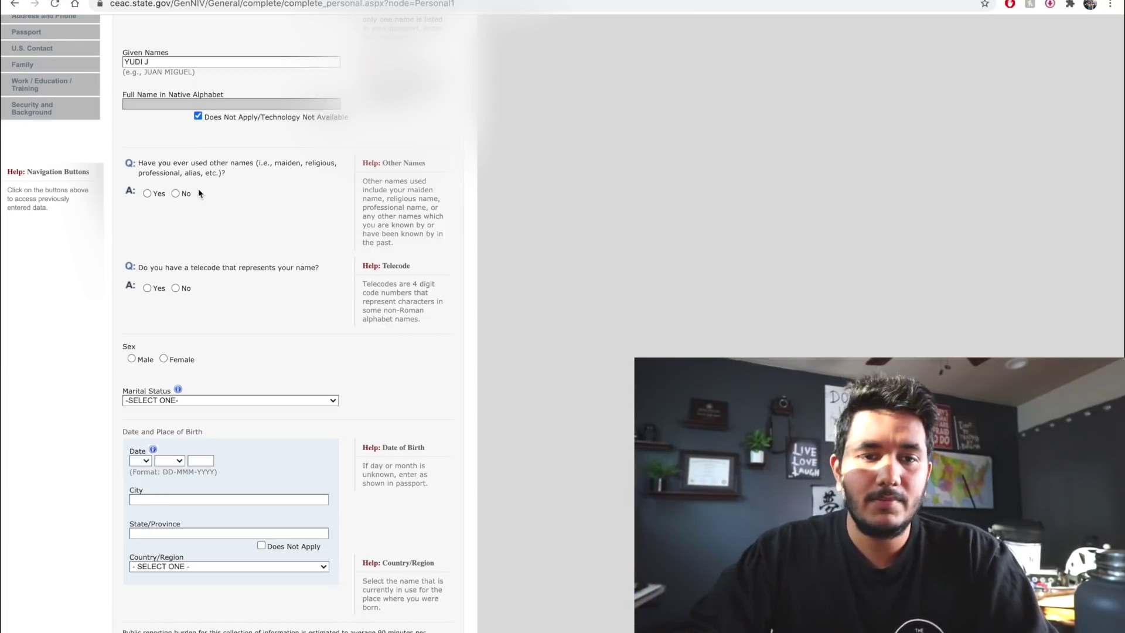
pyautogui.click(177, 197)
pyautogui.scroll(-6, 228, 232)
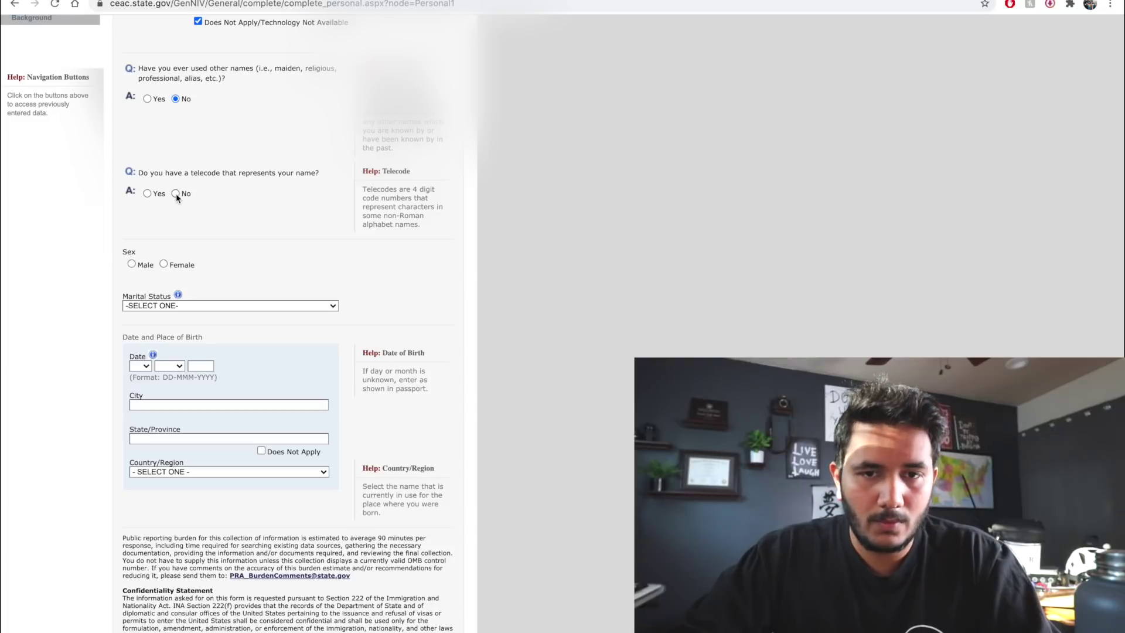
pyautogui.scroll(-6, 224, 211)
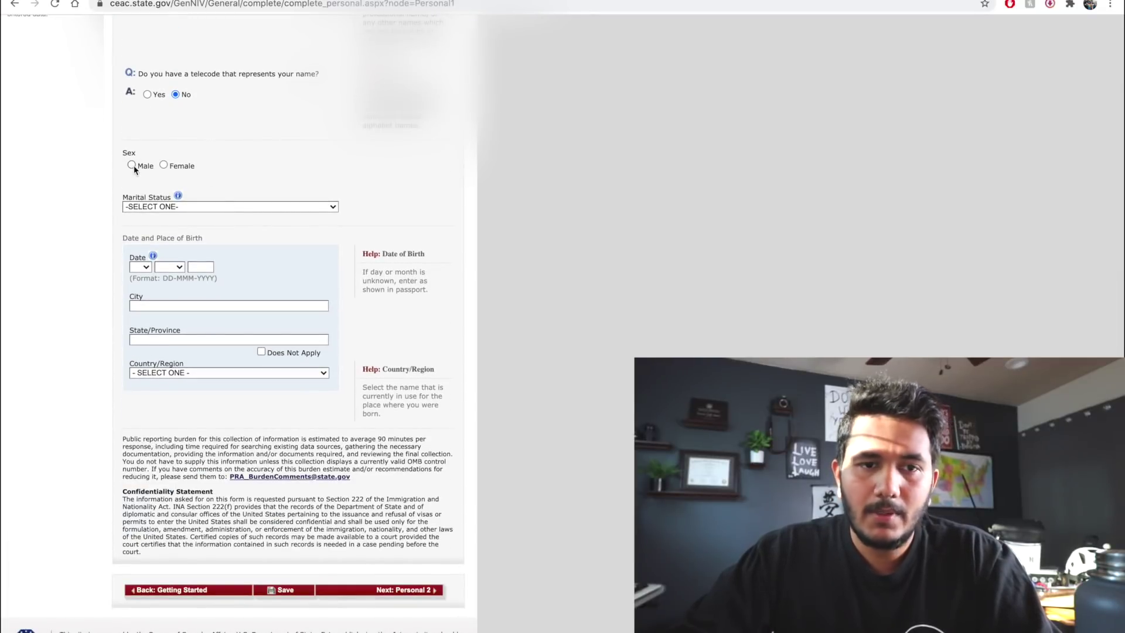
pyautogui.scroll(-1, 195, 168)
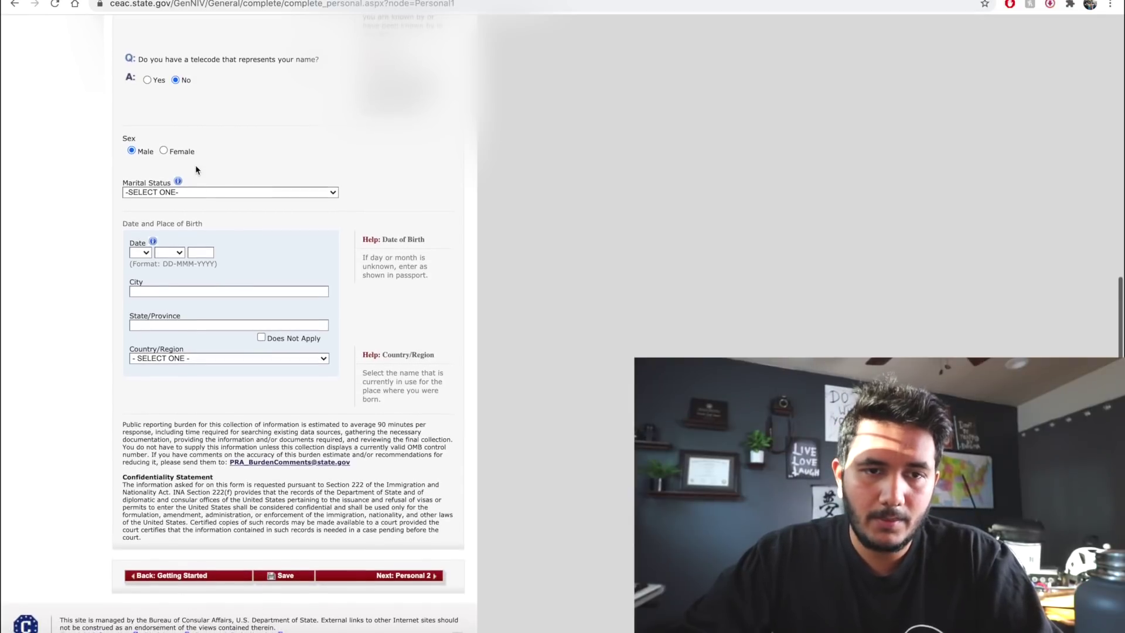
pyautogui.click(238, 195)
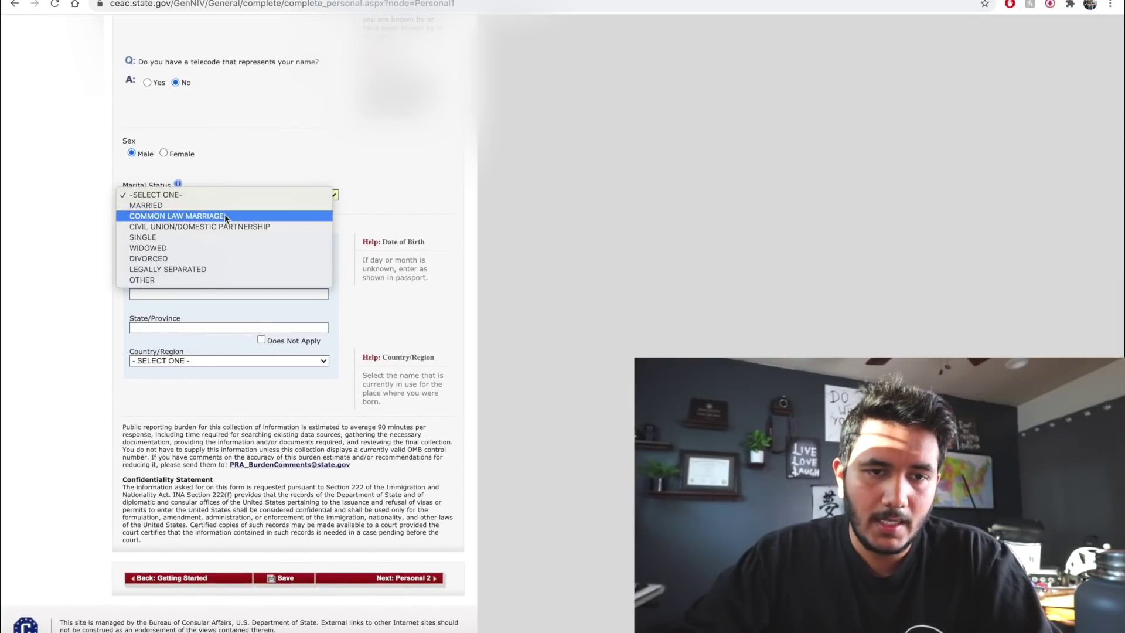
pyautogui.press('Escape')
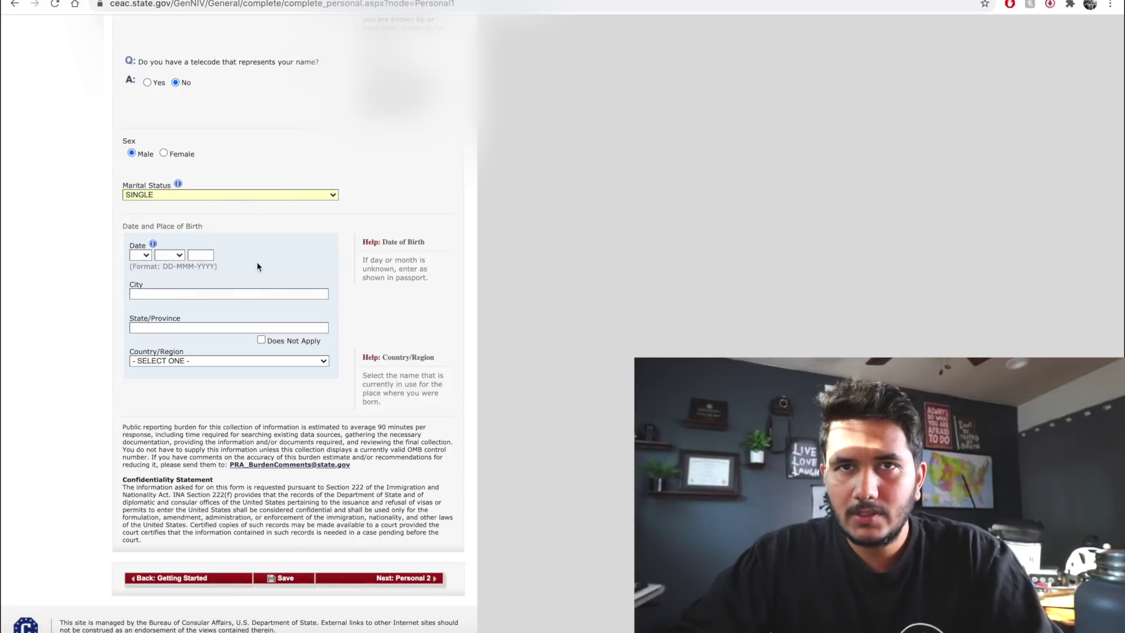
pyautogui.scroll(-1, 257, 262)
# Set the date of birth to 01 JAN 1991
pyautogui.scroll(1, 259, 262)
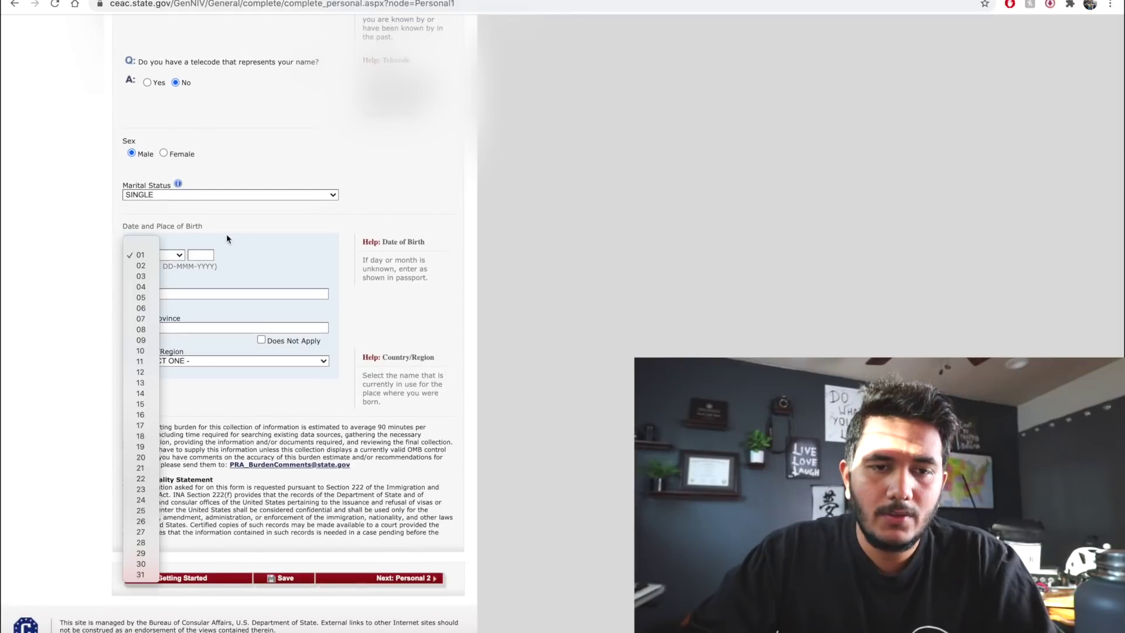
pyautogui.click(243, 236)
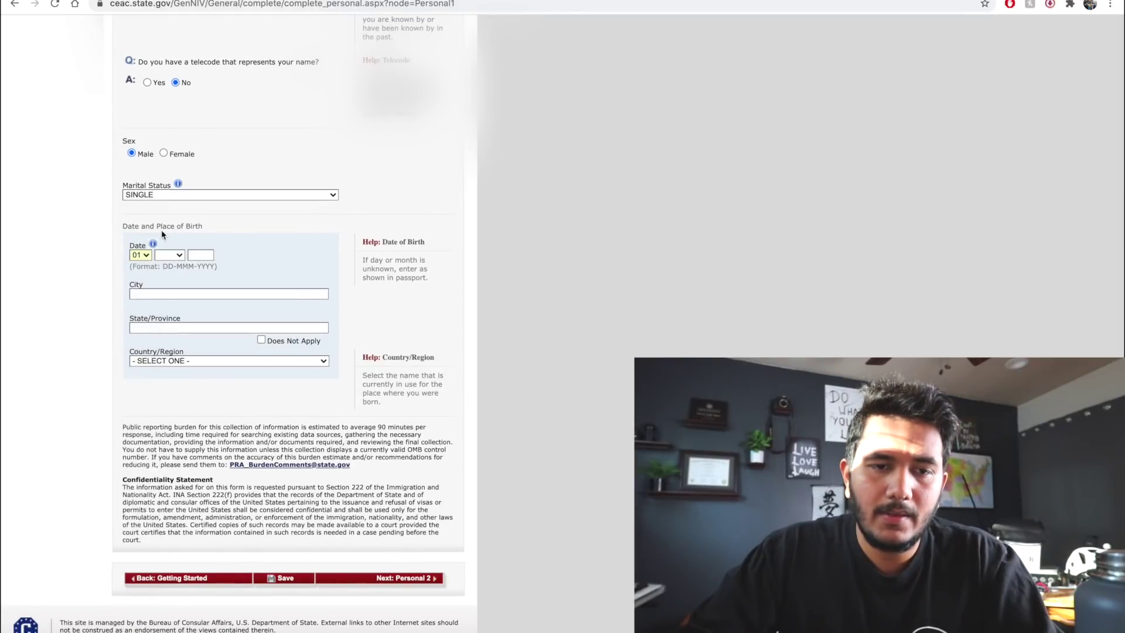
pyautogui.click(146, 254)
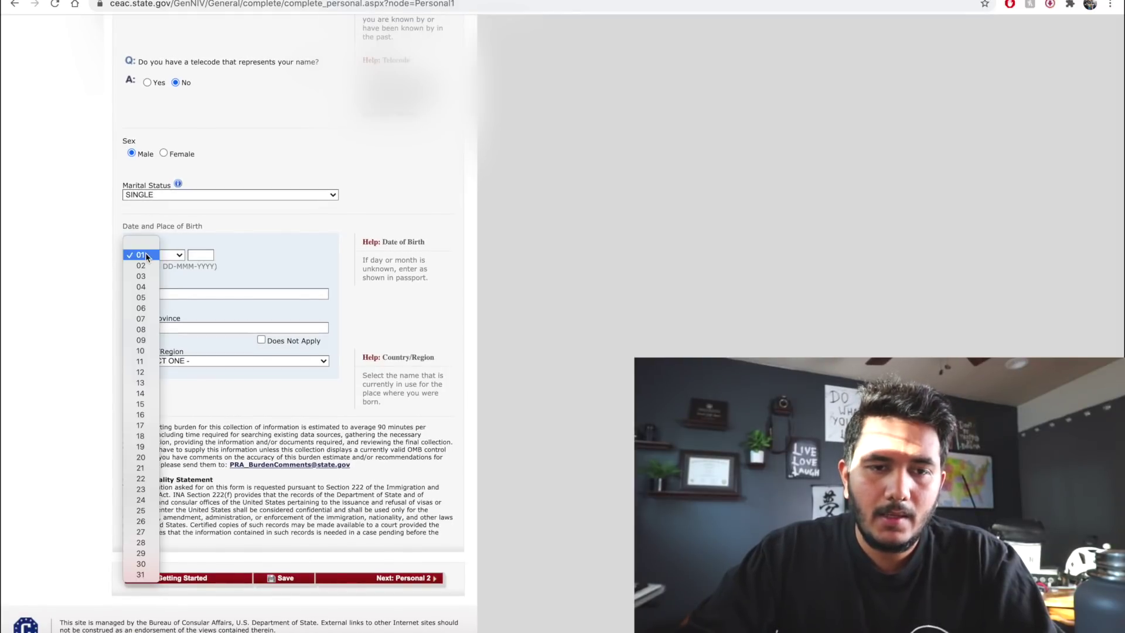
pyautogui.click(176, 264)
pyautogui.click(173, 255)
pyautogui.click(170, 270)
pyautogui.click(212, 257)
pyautogui.write('1991')
# Enter the birthplace as MUMBAI, MAHARASHTRA, with INDIA as the country
pyautogui.press('Tab')
pyautogui.write('MUMBAI')
pyautogui.click(227, 329)
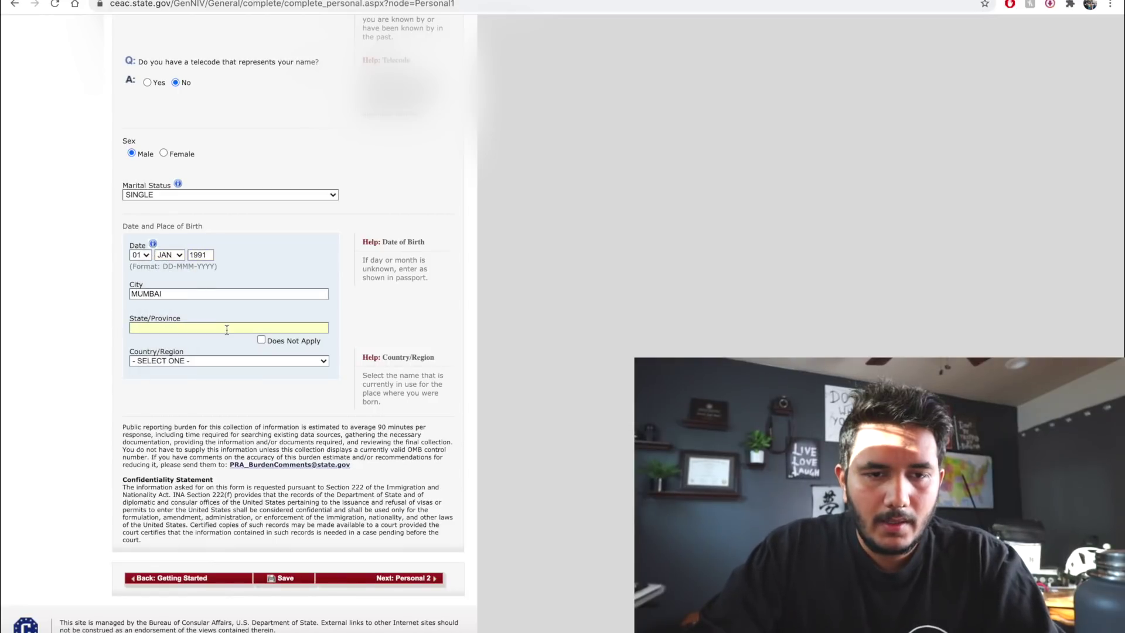
pyautogui.write('MAHARASHTRA')
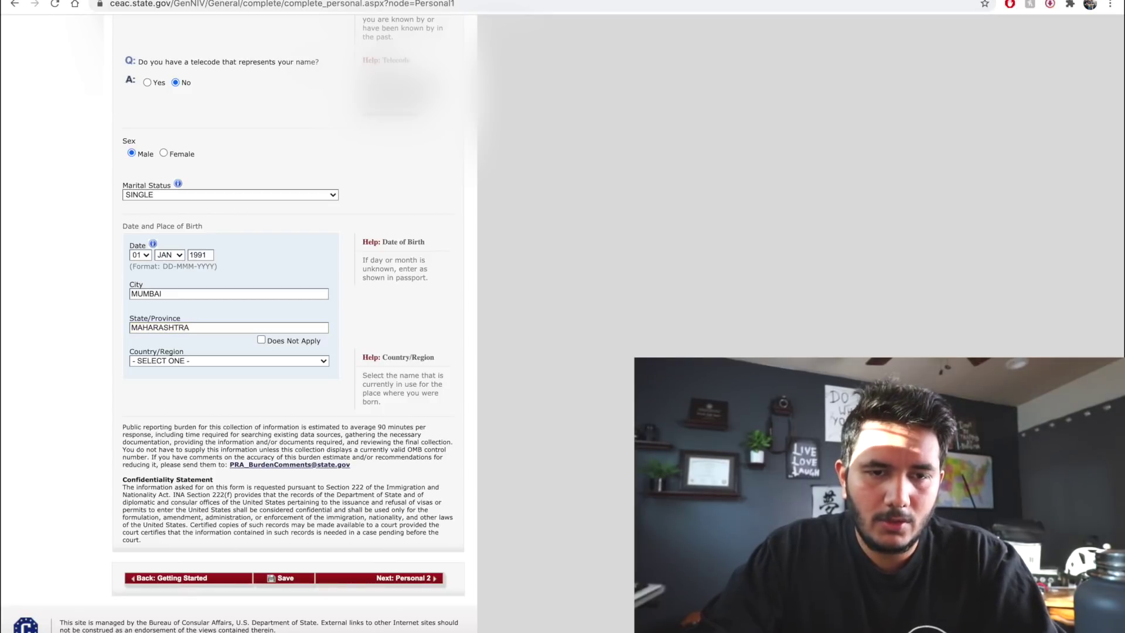
pyautogui.press('Tab')
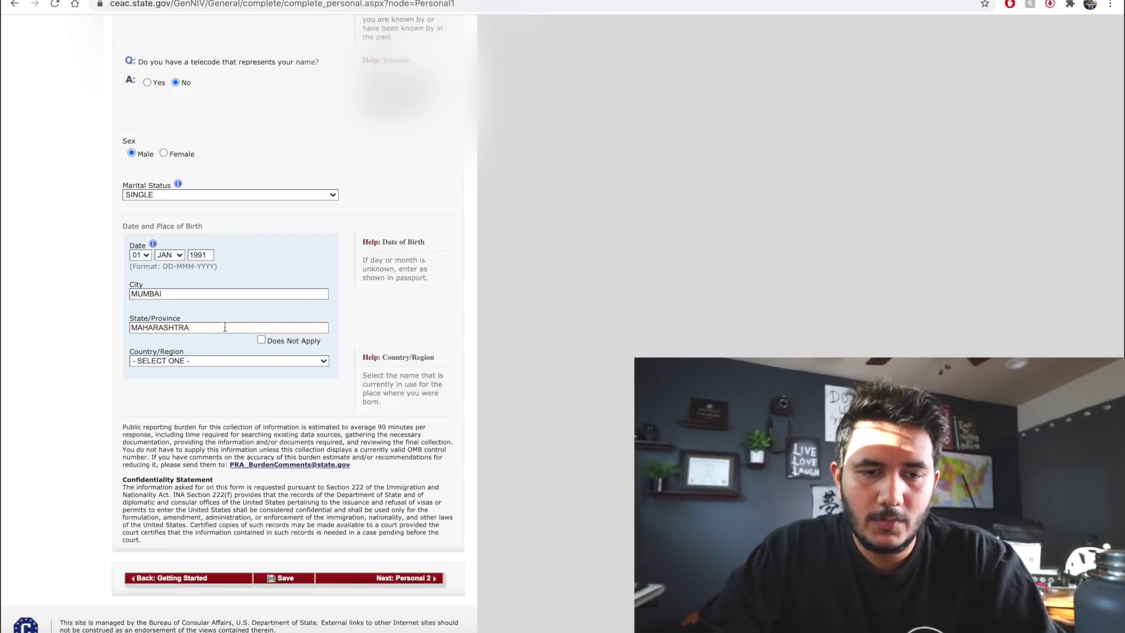
pyautogui.click(276, 362)
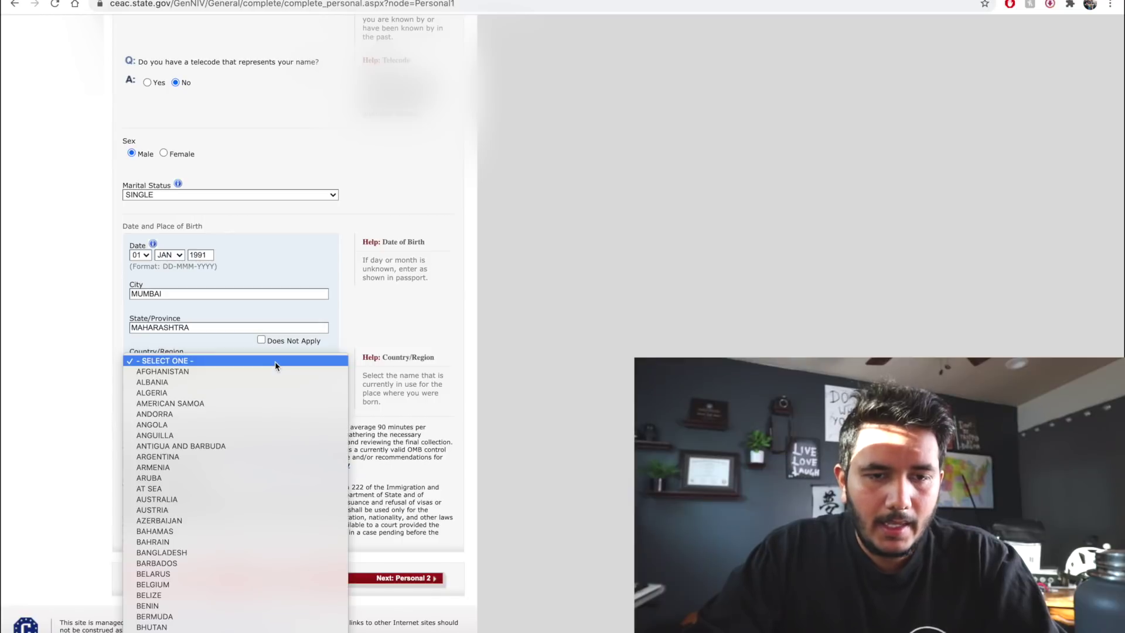
pyautogui.scroll(-5, 275, 366)
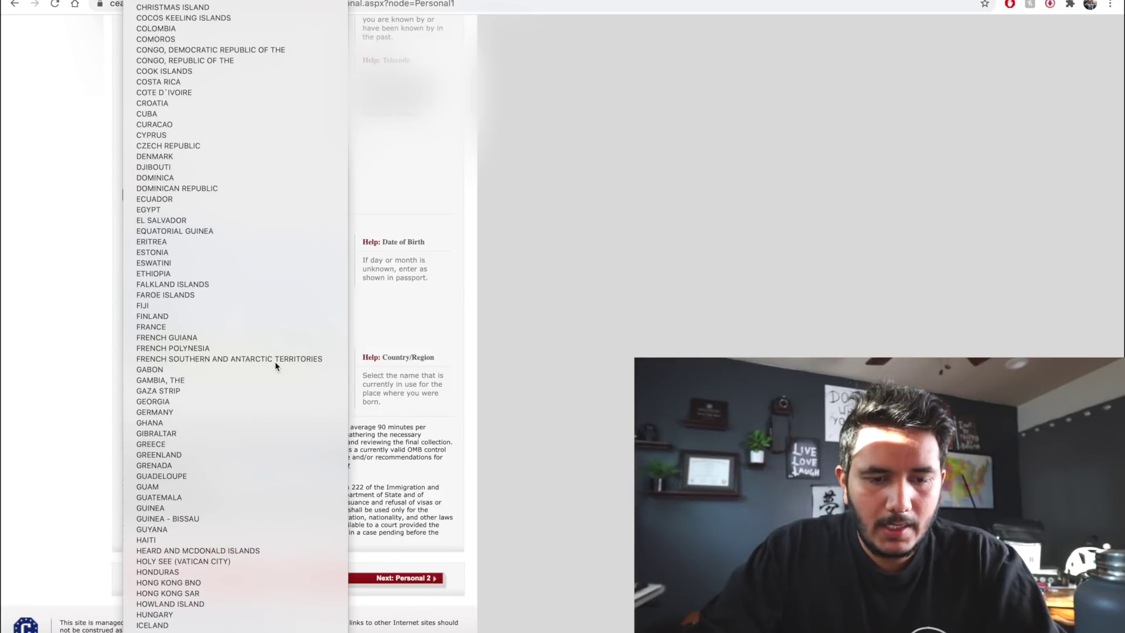
pyautogui.click(229, 622)
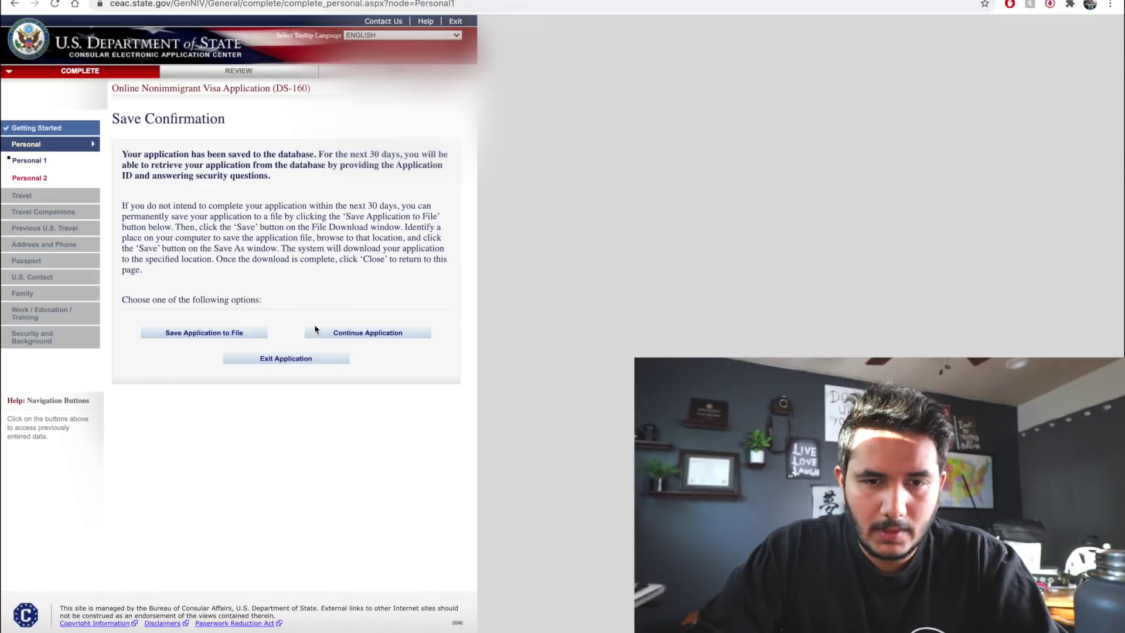
# Continue after the save confirmation and advance to Personal Information 2
pyautogui.click(336, 333)
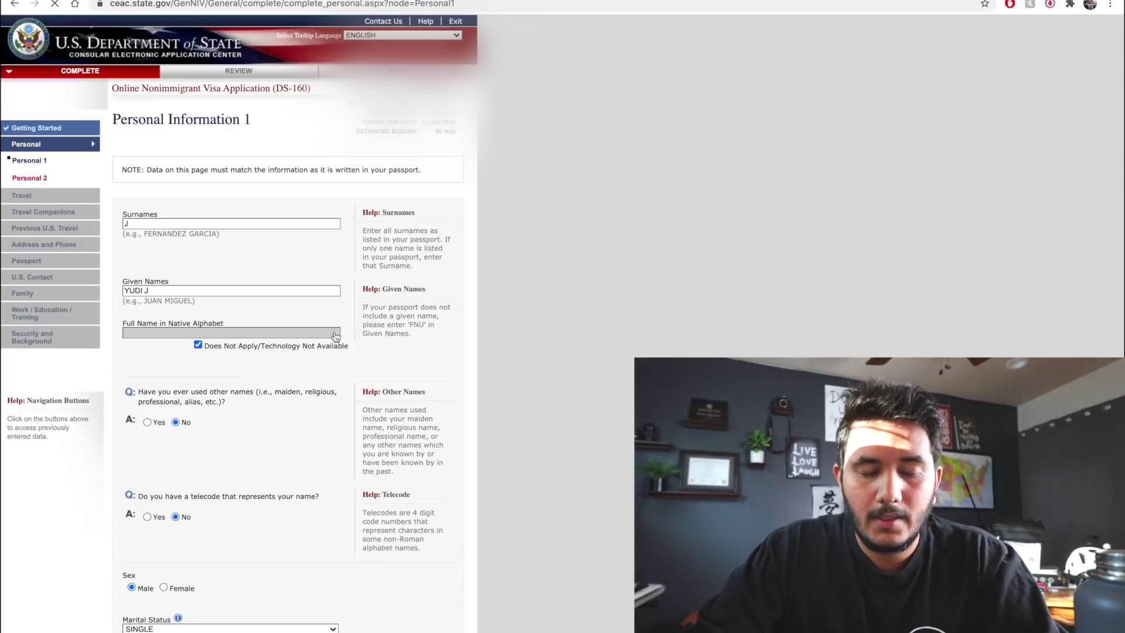
pyautogui.scroll(-10, 256, 422)
pyautogui.scroll(1, 257, 422)
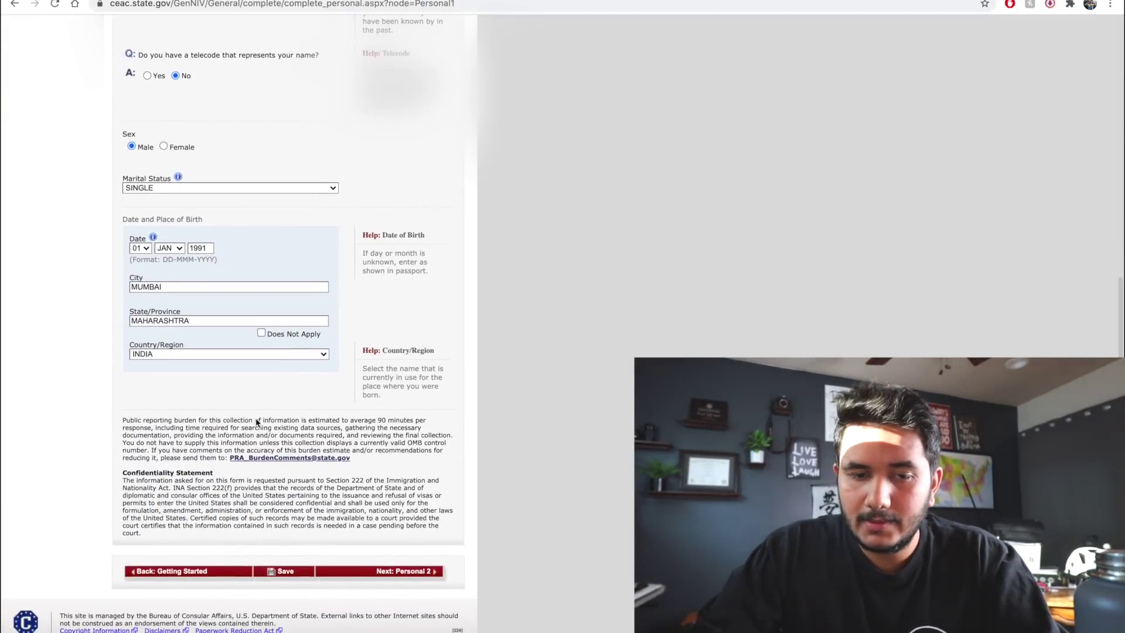
pyautogui.click(382, 580)
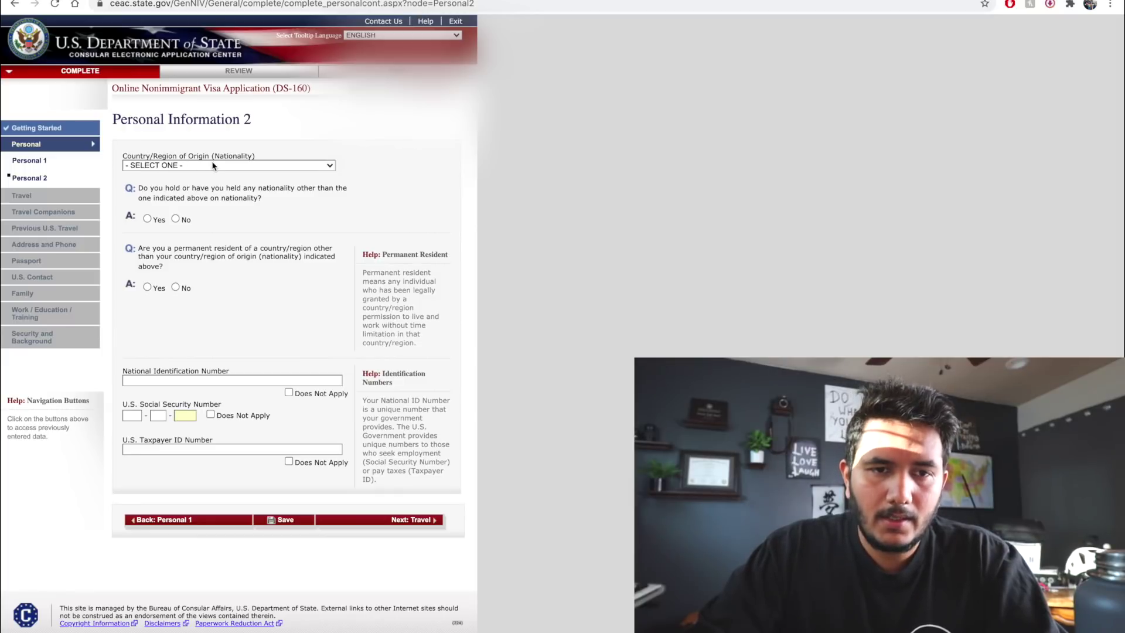
# Set nationality to INDIA and answer No to other nationality and permanent residency
pyautogui.click(213, 166)
pyautogui.scroll(-5, 212, 166)
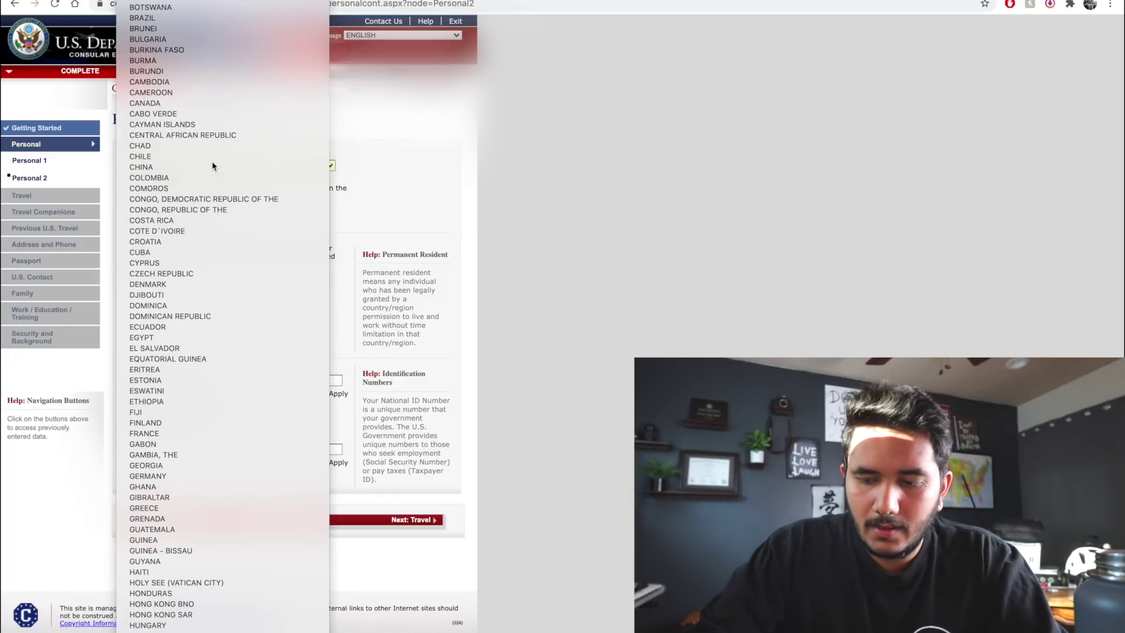
pyautogui.click(212, 166)
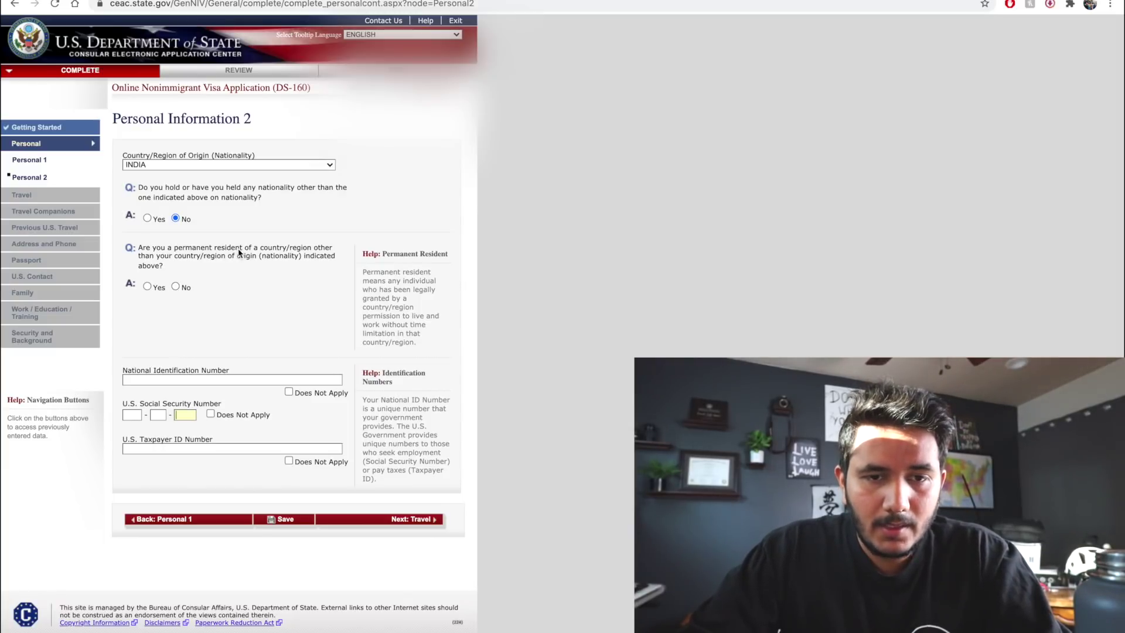
pyautogui.click(176, 286)
# Mark National ID, U.S. Social Security and Taxpayer ID numbers Does Not Apply, then save
pyautogui.click(213, 379)
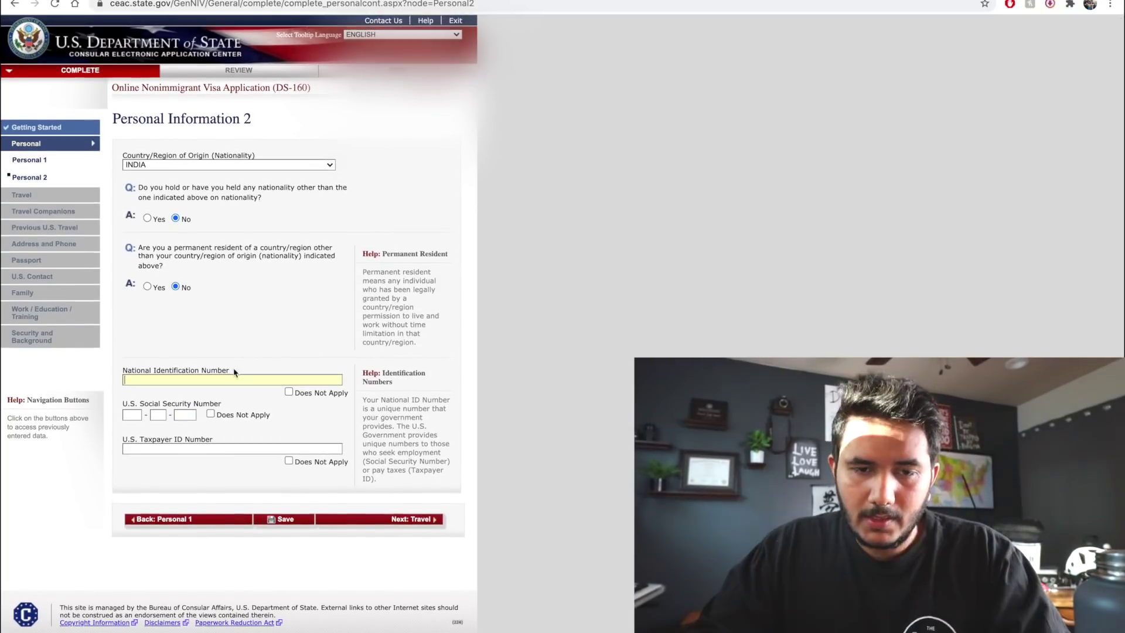
pyautogui.click(291, 392)
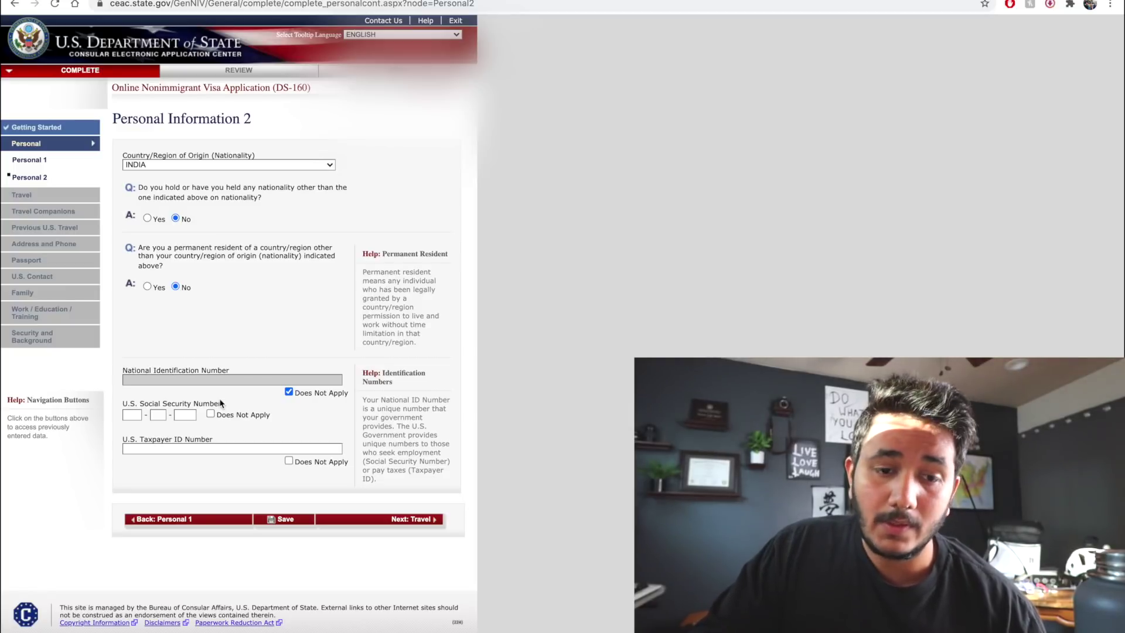
pyautogui.click(222, 414)
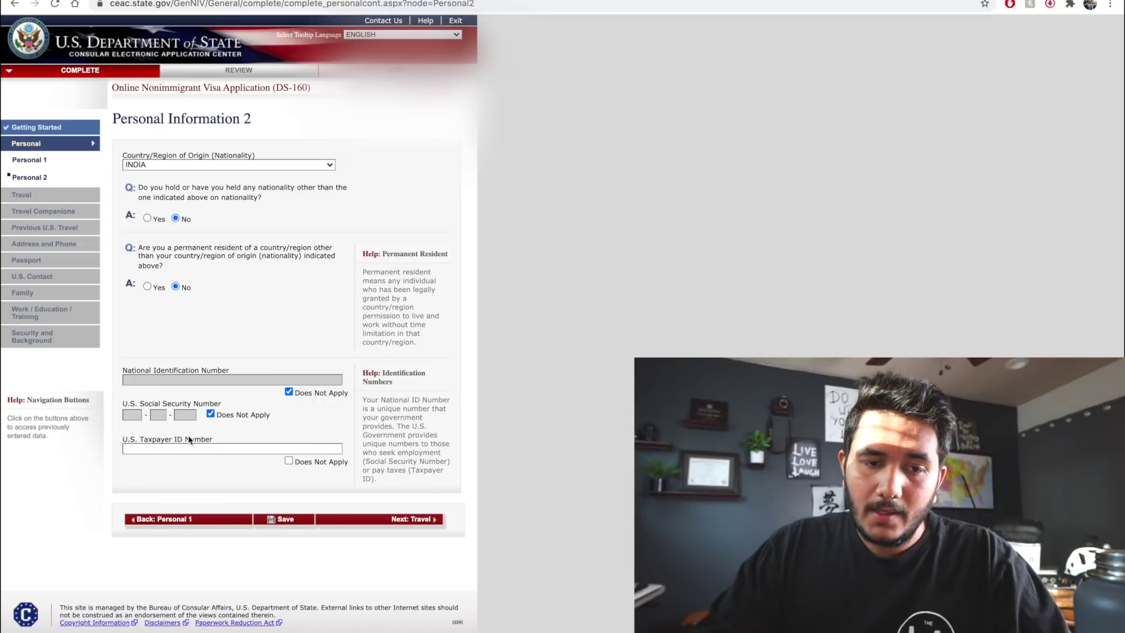
pyautogui.click(309, 464)
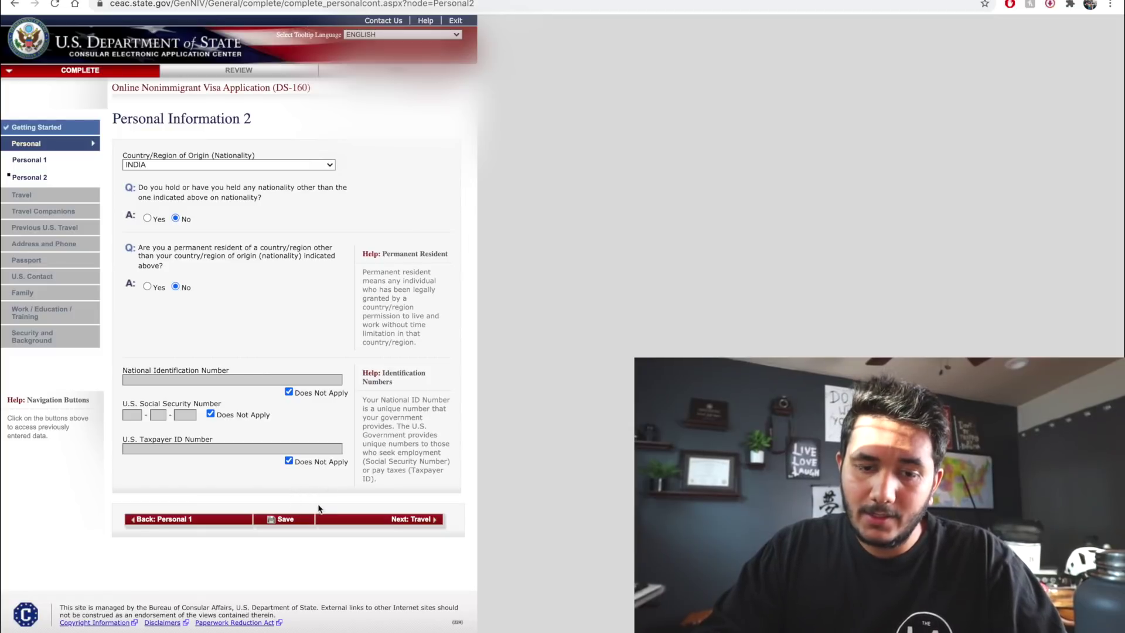
pyautogui.click(276, 520)
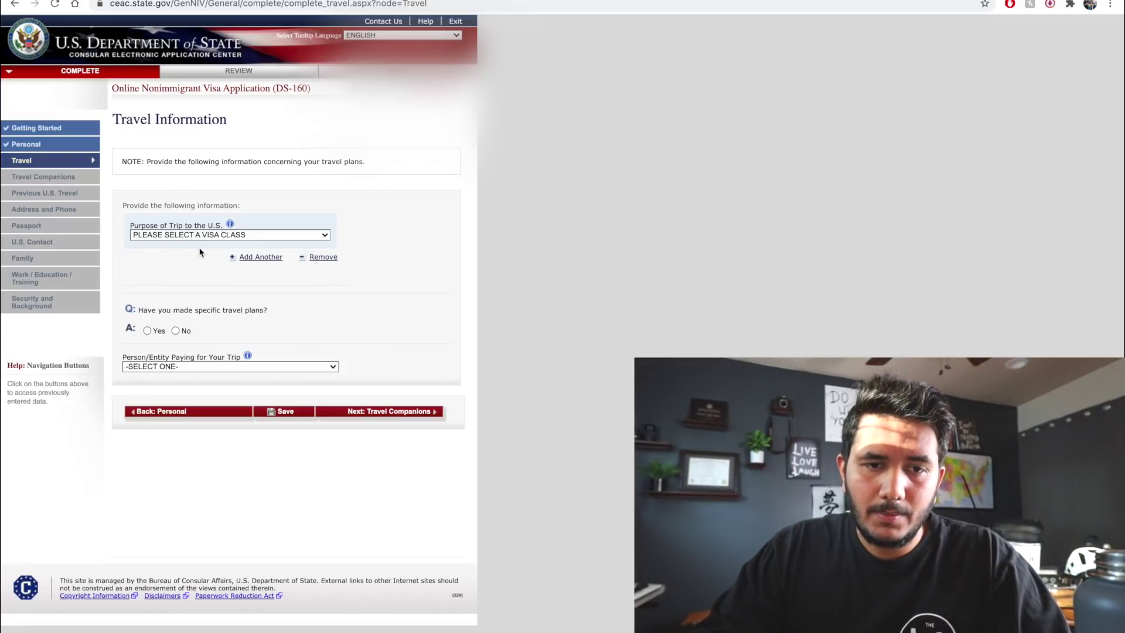
# Set the trip purpose to ACADEMIC OR LANGUAGE STUDENT (F) with visa type STUDENT (F1)
pyautogui.click(248, 235)
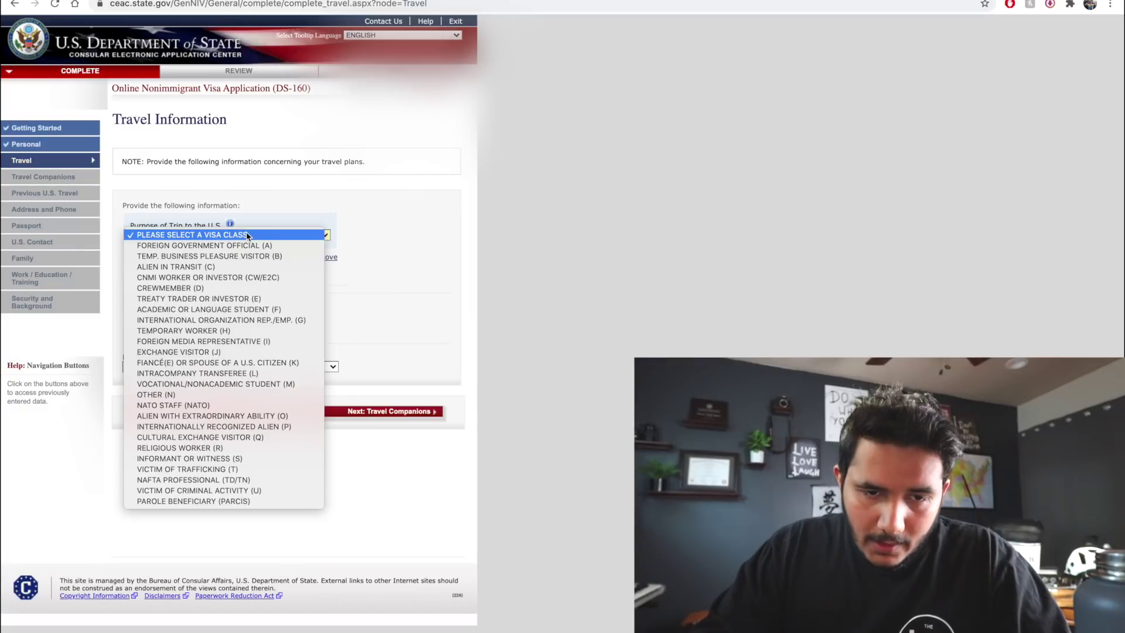
pyautogui.click(265, 310)
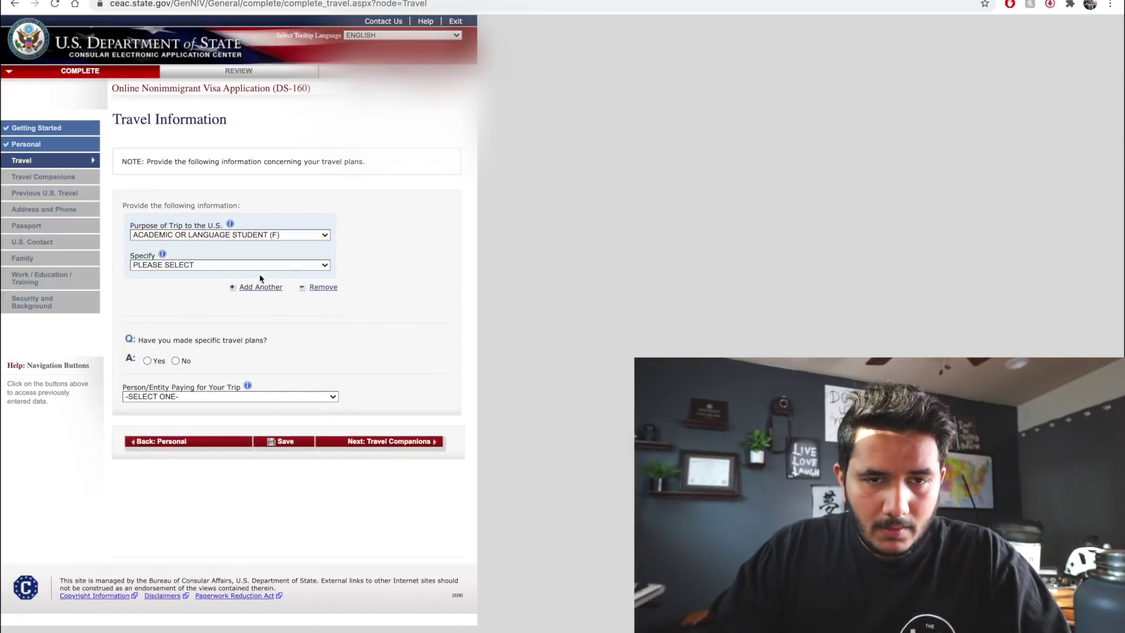
pyautogui.click(286, 266)
pyautogui.click(260, 275)
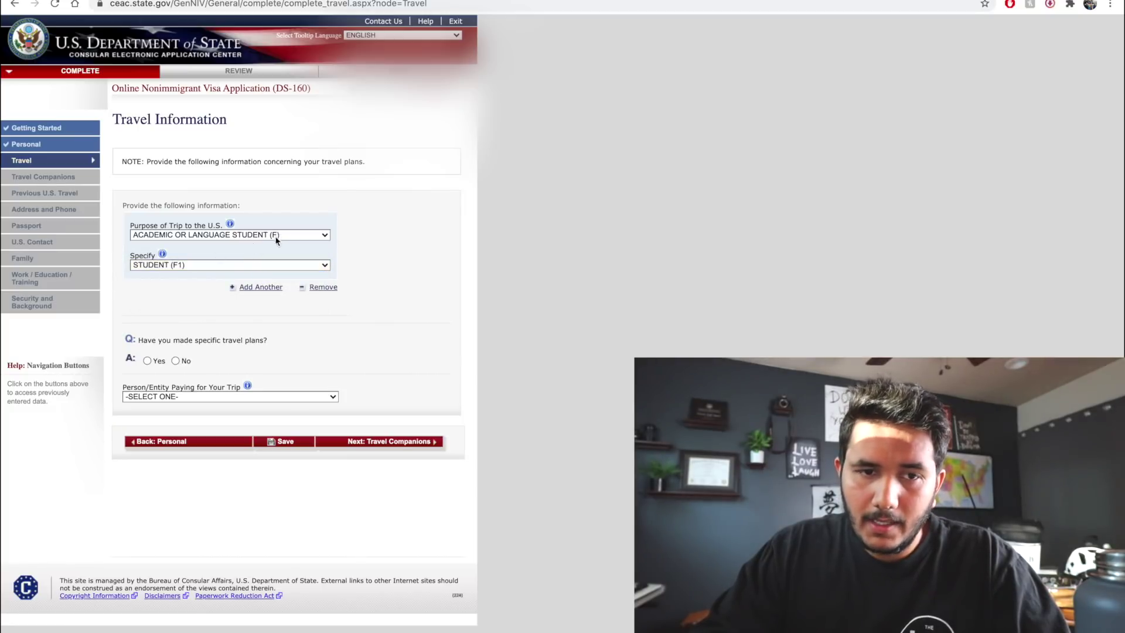
pyautogui.click(256, 266)
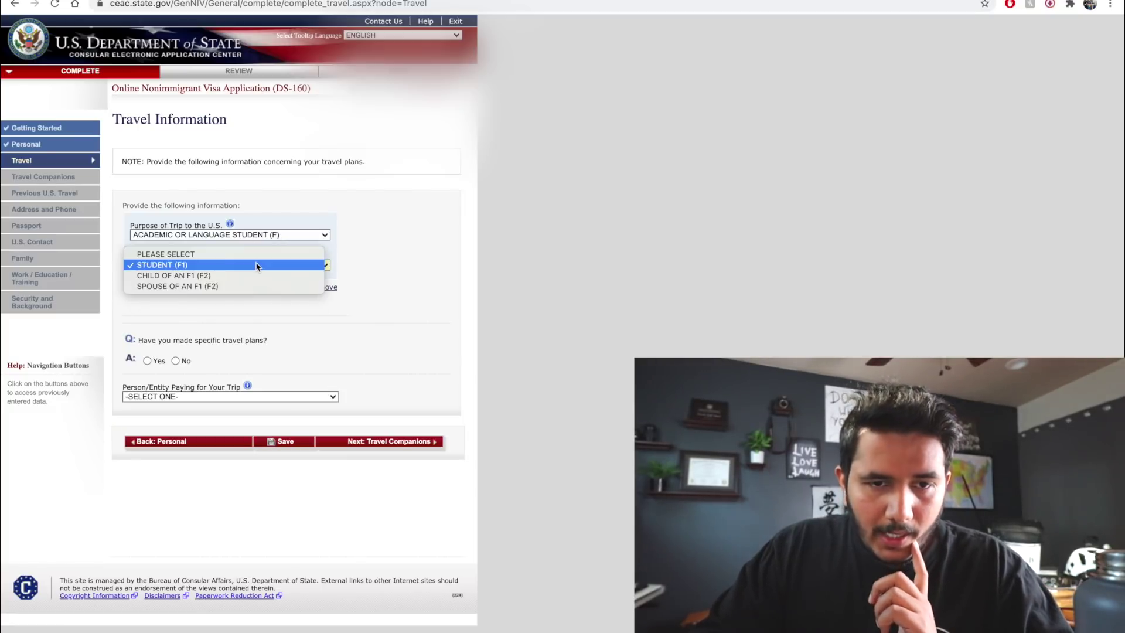
pyautogui.click(391, 271)
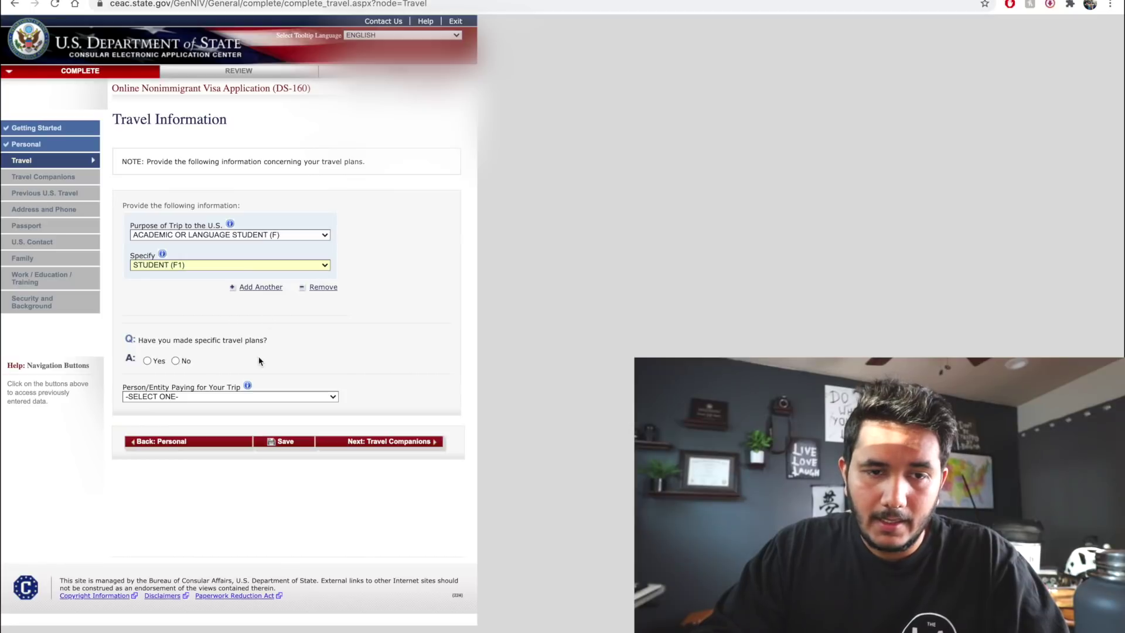
# Answer No to specific travel plans, set arrival 01 JAN 2020 and a 2 YEAR(S) stay
pyautogui.click(176, 361)
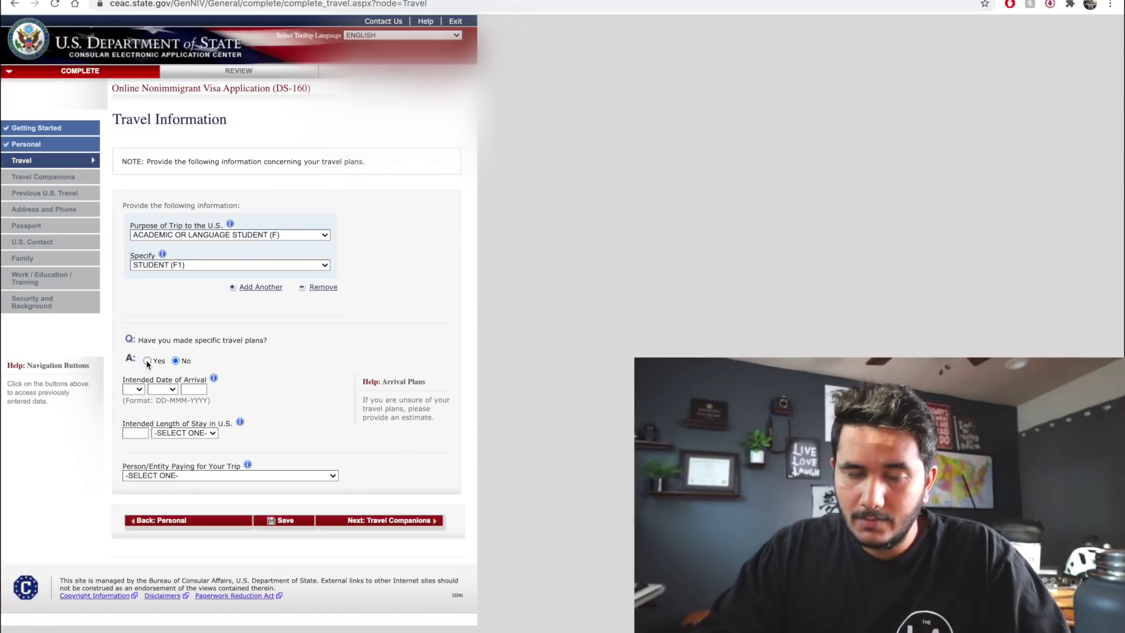
pyautogui.click(137, 390)
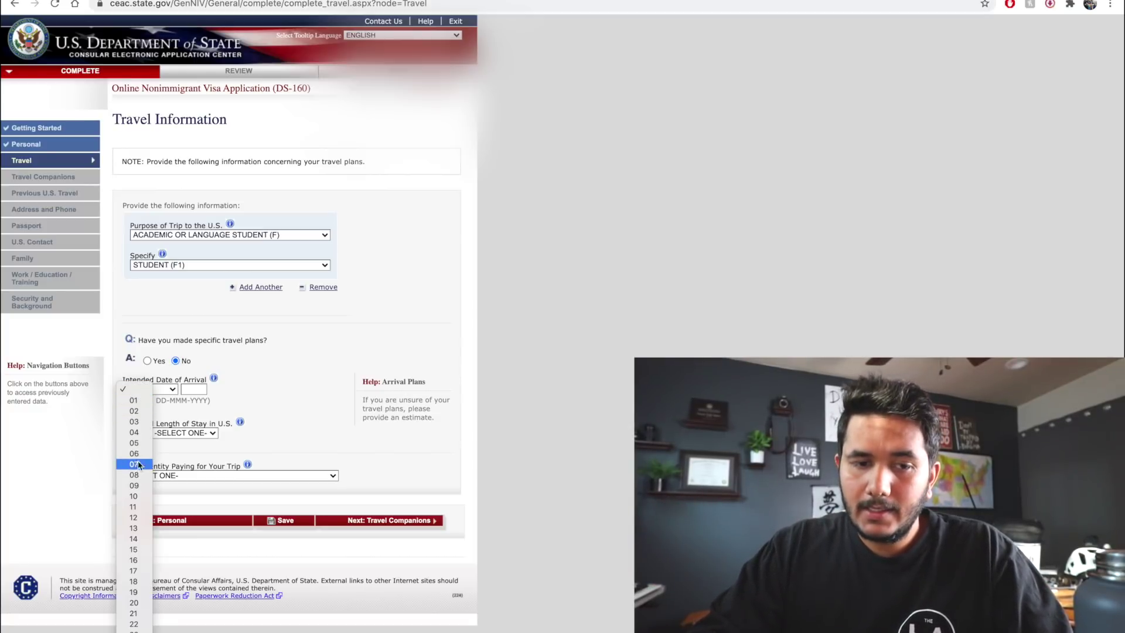
pyautogui.click(135, 401)
pyautogui.click(169, 390)
pyautogui.click(154, 412)
pyautogui.click(204, 434)
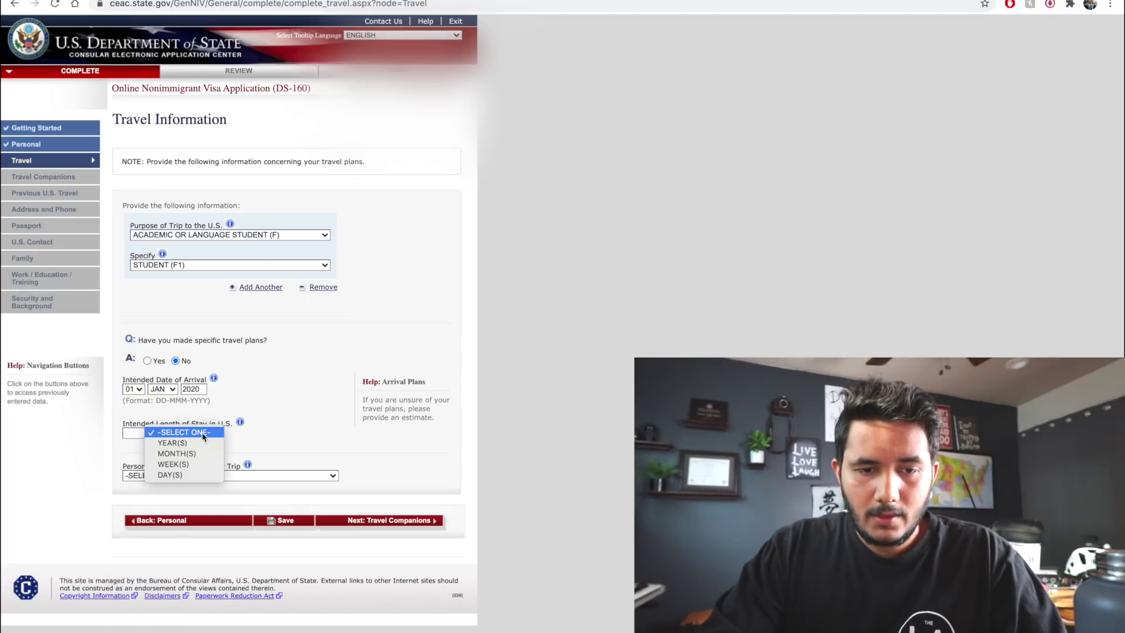
pyautogui.click(137, 434)
pyautogui.click(169, 436)
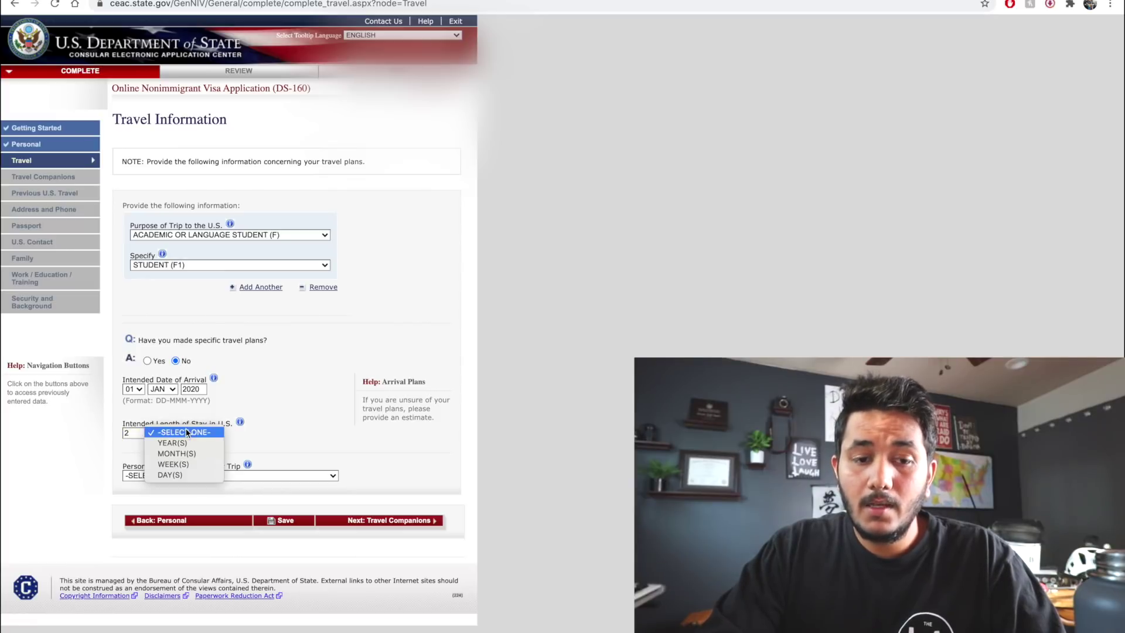
pyautogui.click(196, 444)
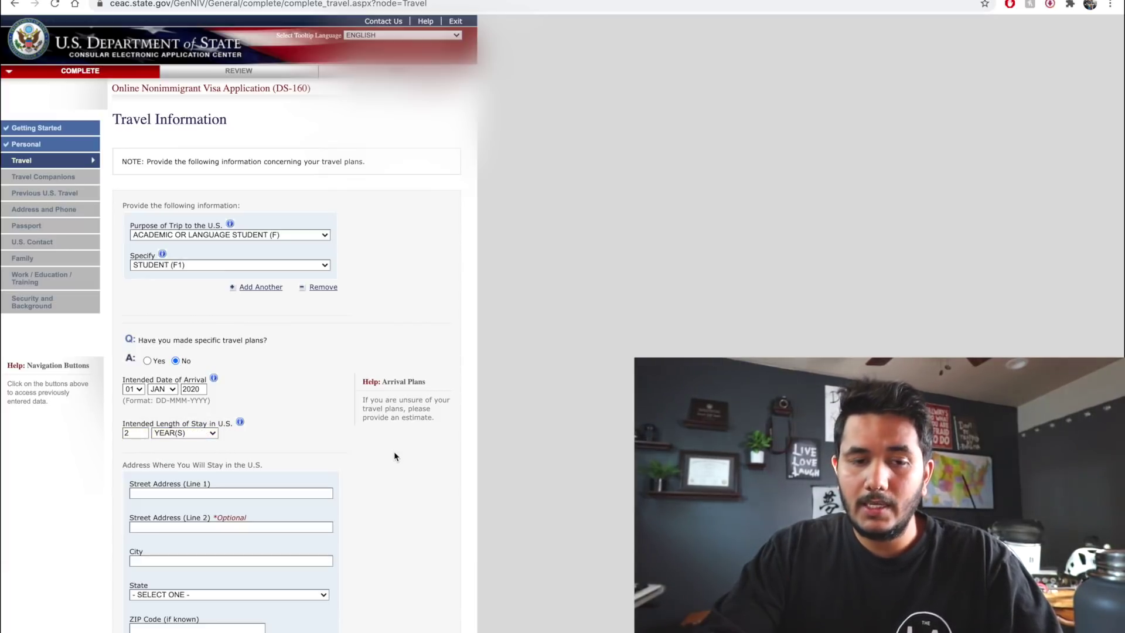
# Enter the U.S. stay street, city, state CALIFORNIA and ZIP, and set the trip payer to SELF
pyautogui.scroll(-3, 394, 451)
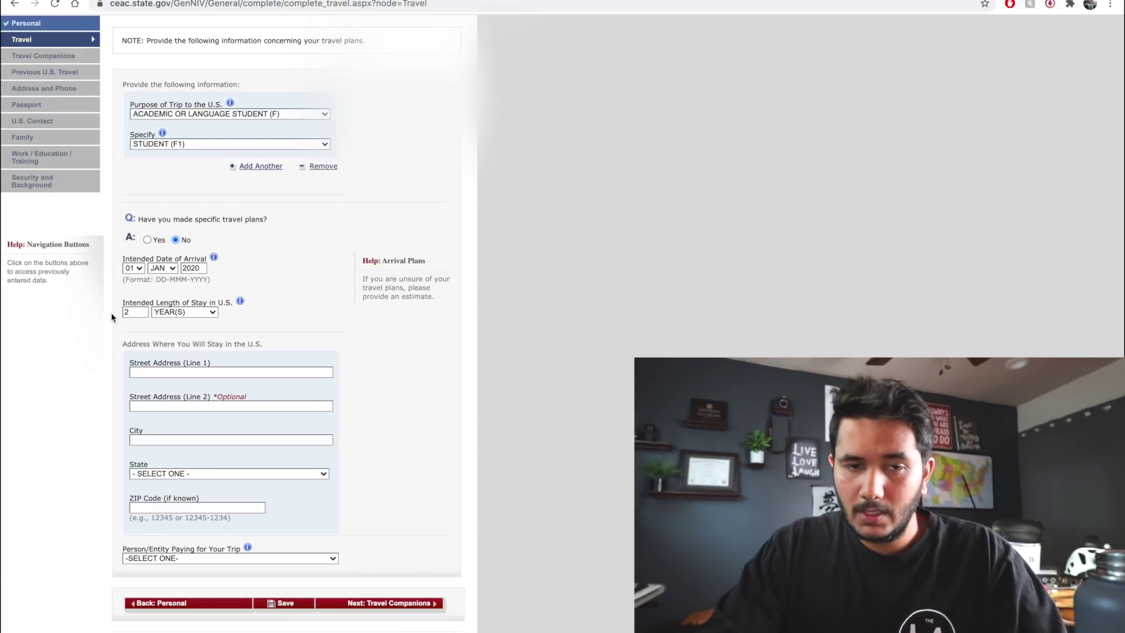
pyautogui.click(167, 373)
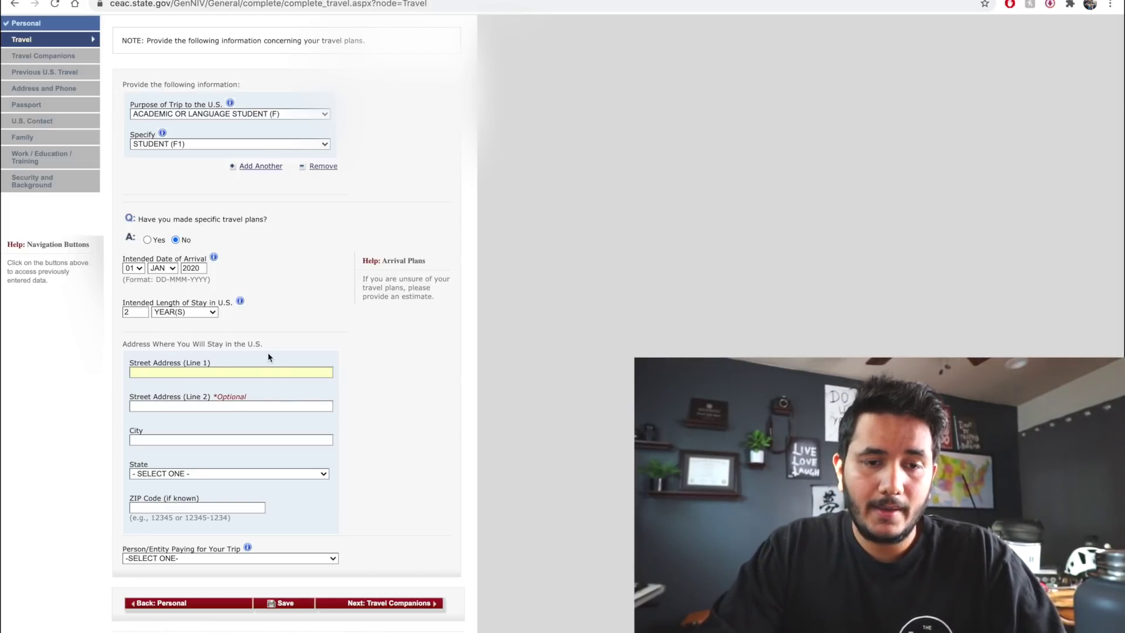
pyautogui.write('CHICO STATE')
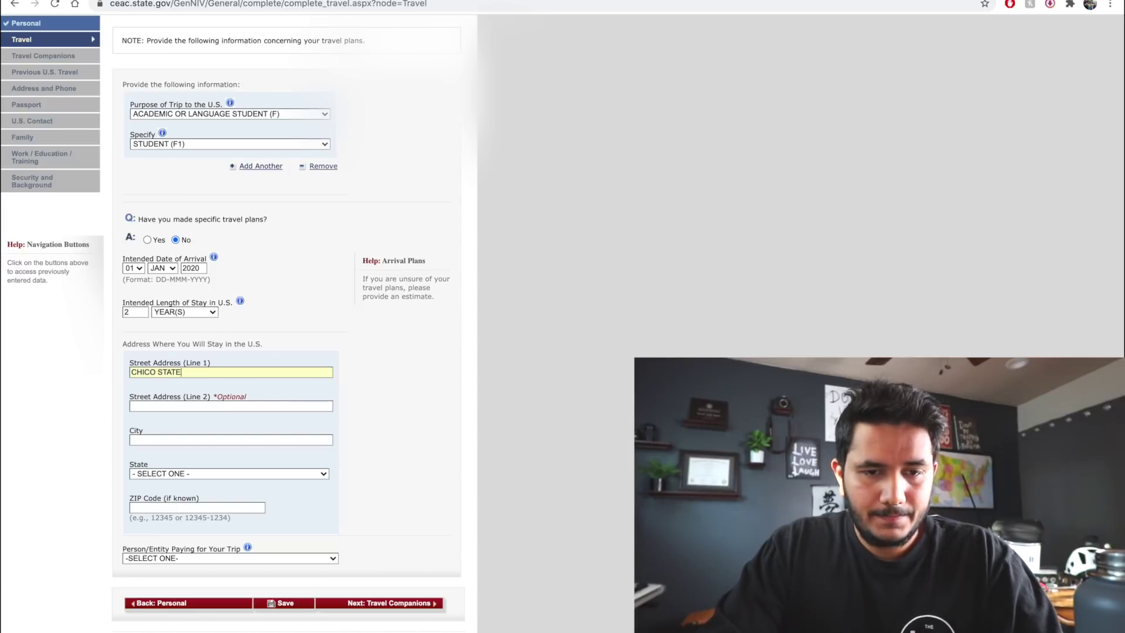
pyautogui.write('C')
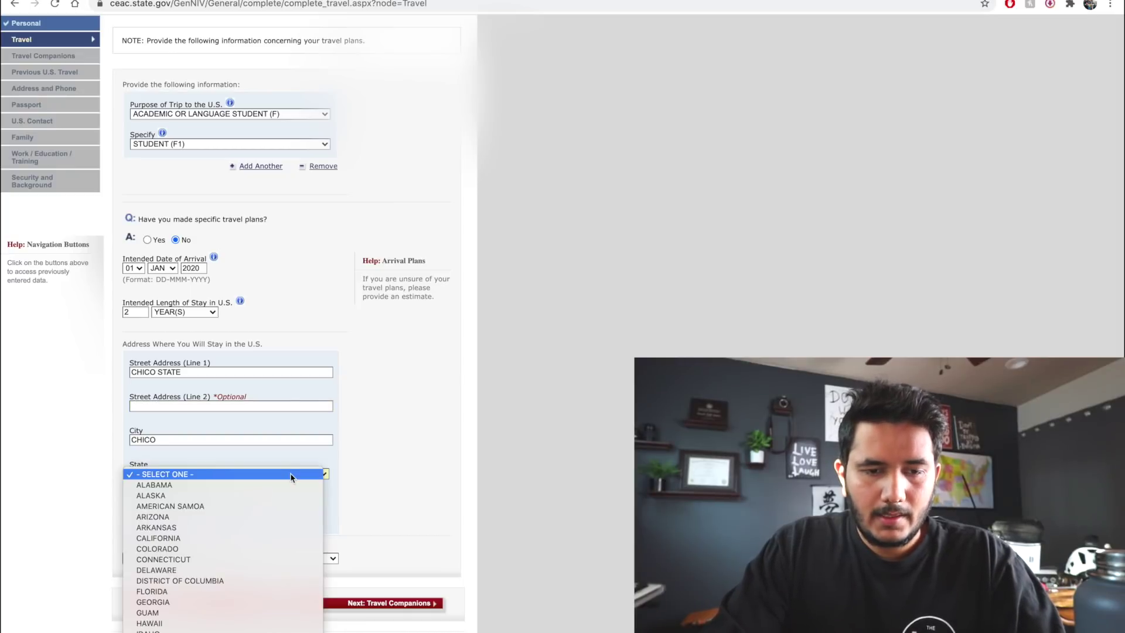
pyautogui.press('c')
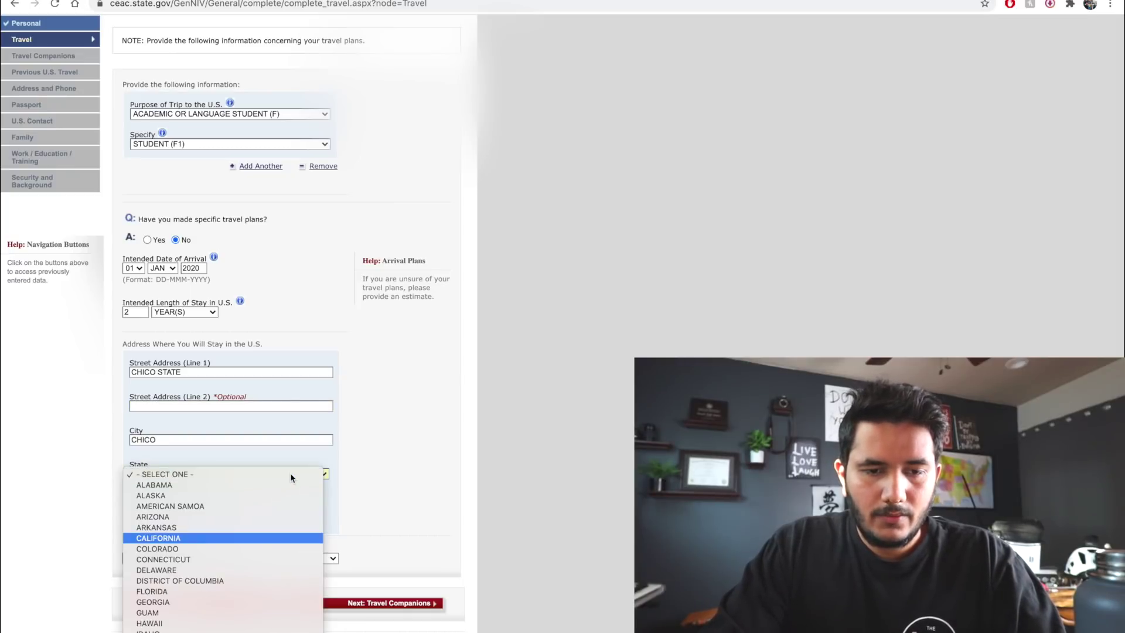
pyautogui.press('Return')
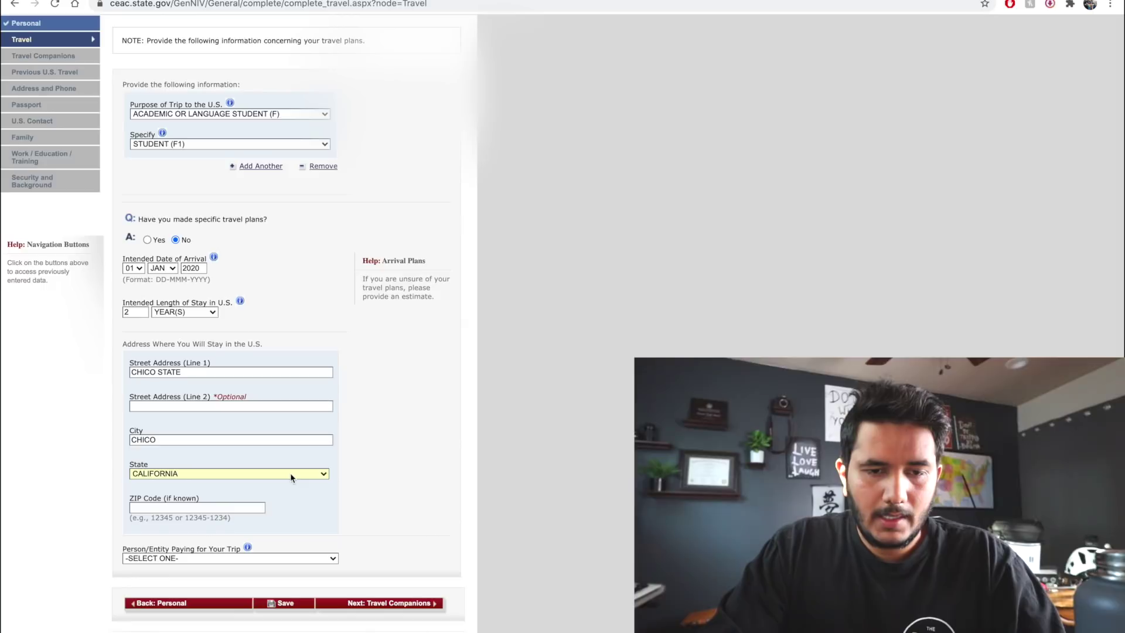
pyautogui.scroll(-1, 291, 478)
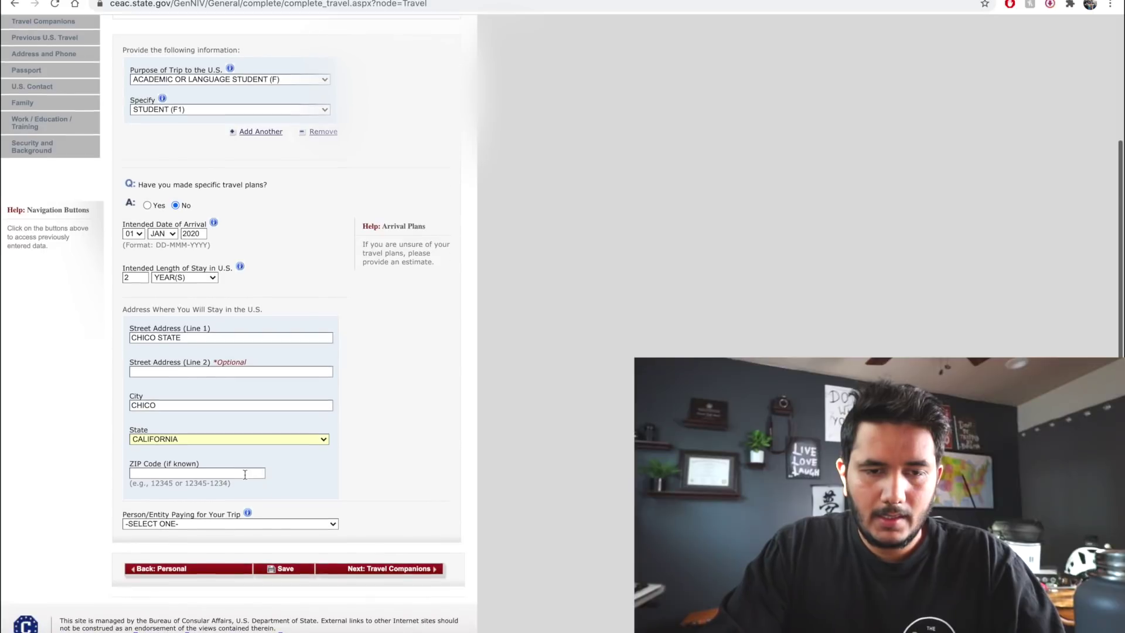
pyautogui.click(326, 526)
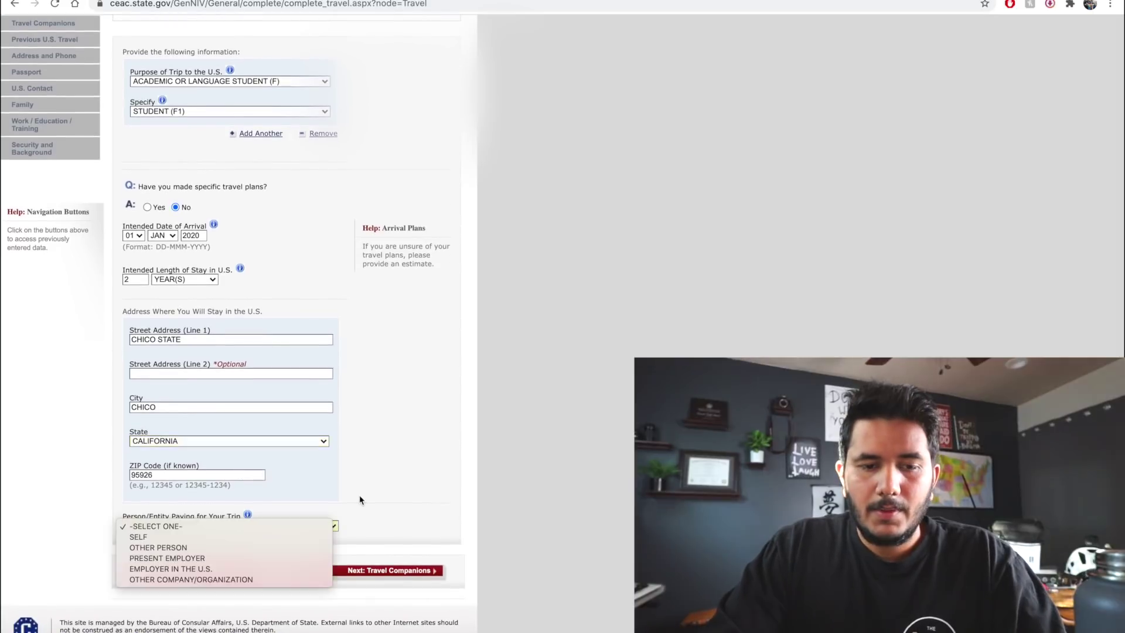
pyautogui.click(360, 495)
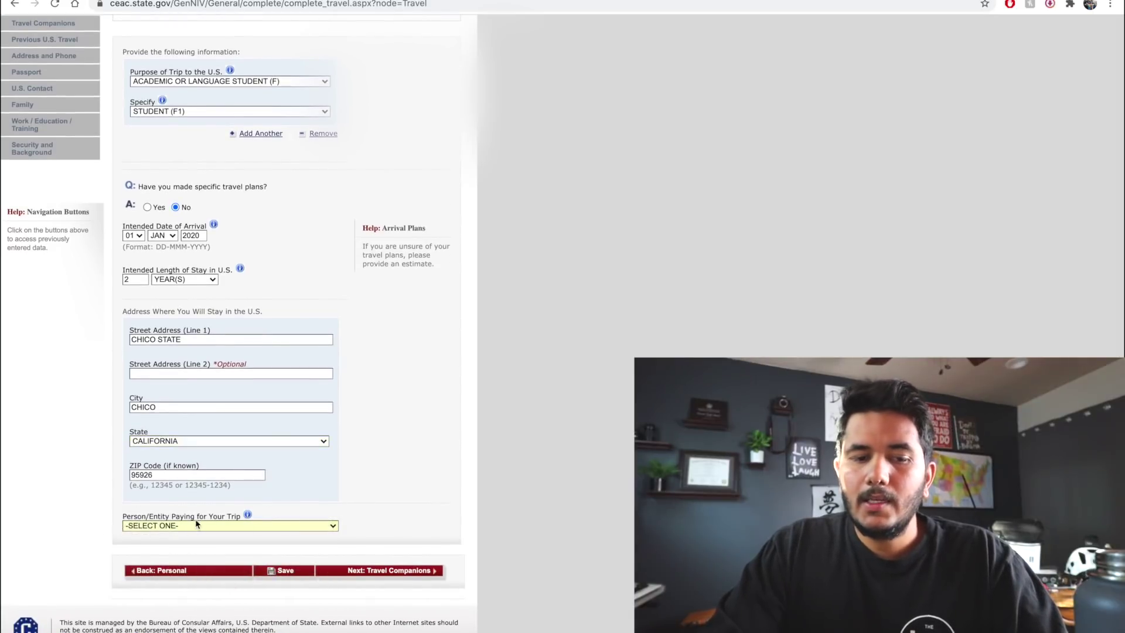
pyautogui.click(246, 525)
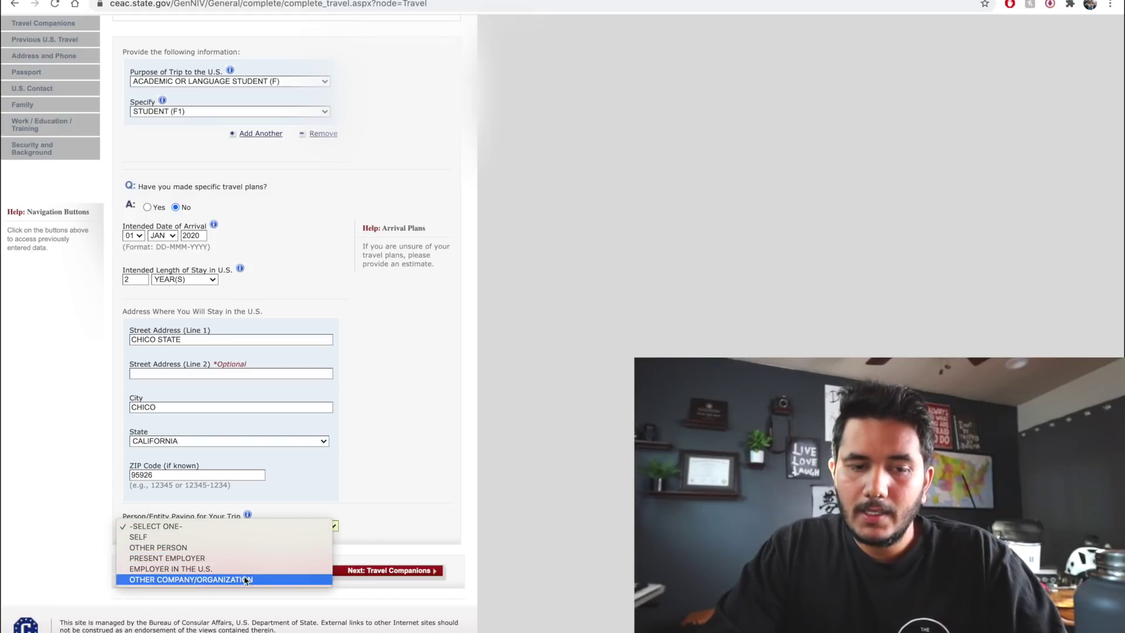
pyautogui.click(272, 537)
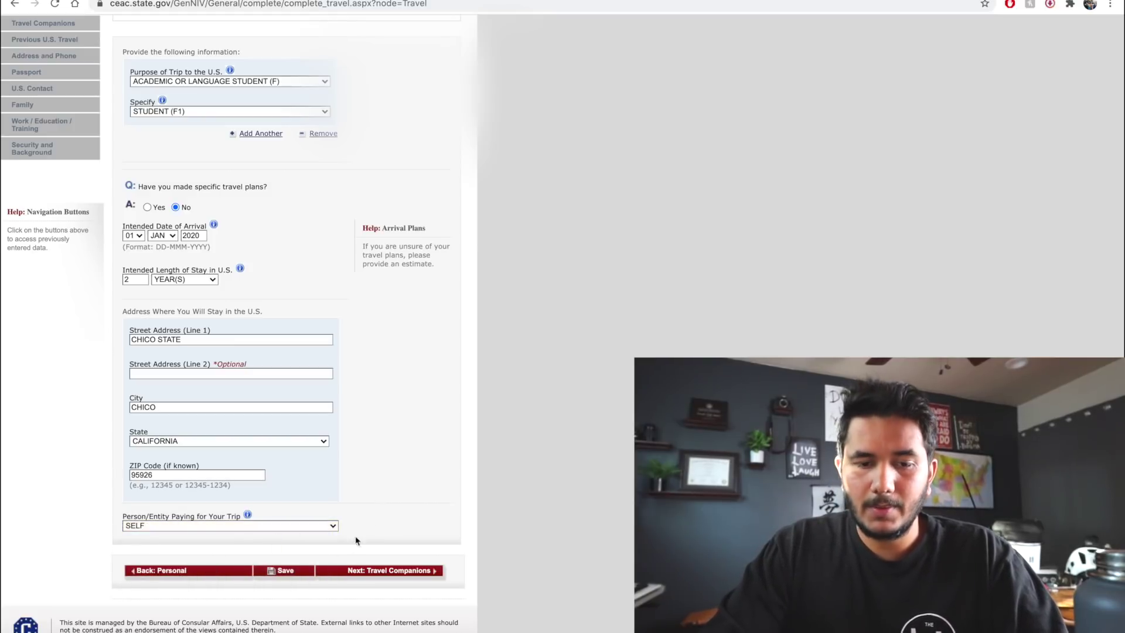
# Change the arrival year to 2021 after the date error, then save and continue
pyautogui.click(295, 569)
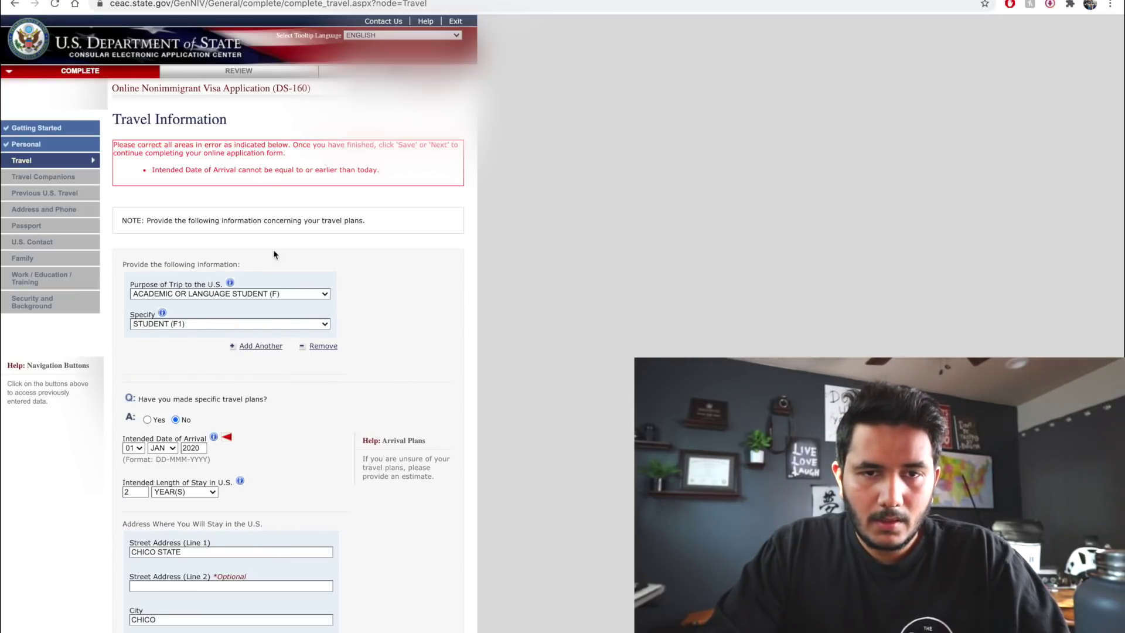
pyautogui.scroll(-3, 359, 294)
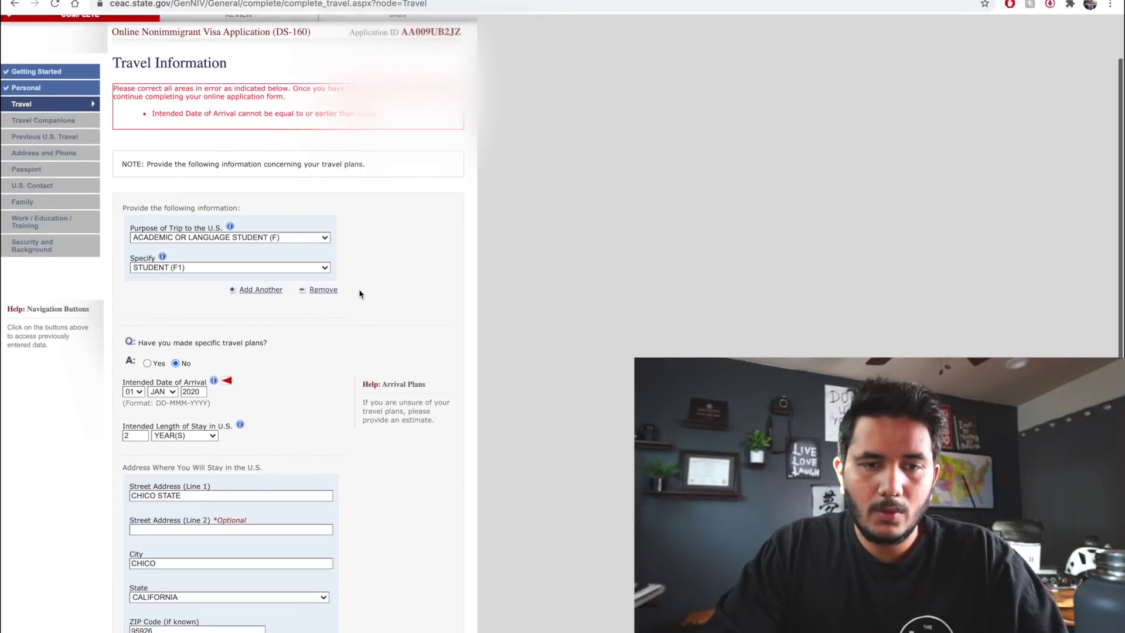
pyautogui.click(199, 285)
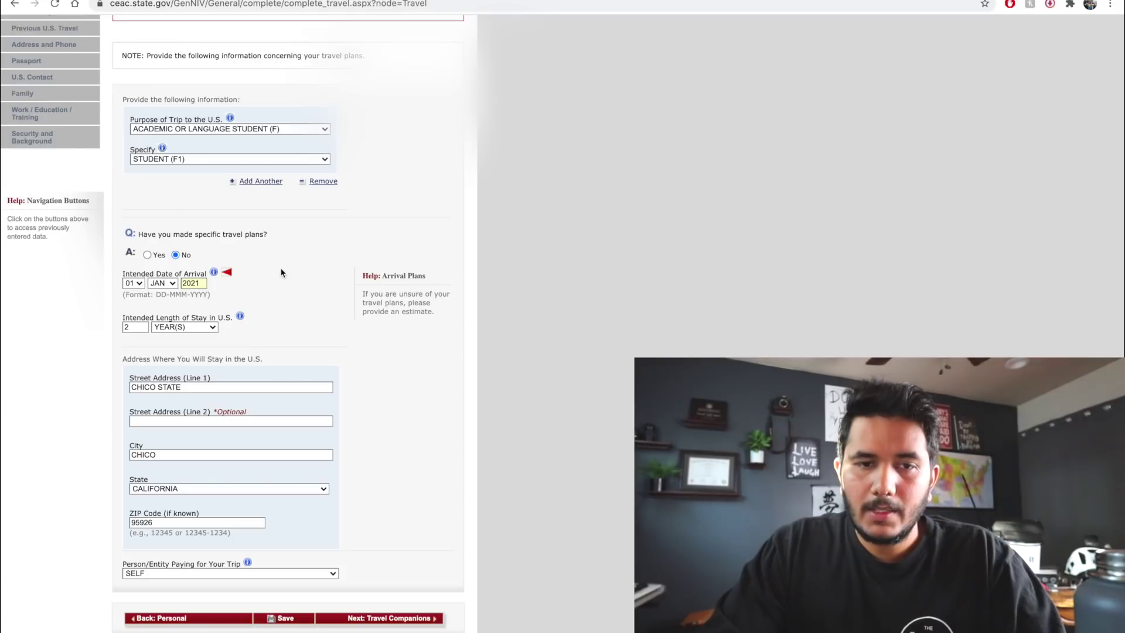
pyautogui.scroll(3, 282, 275)
pyautogui.scroll(-4, 219, 304)
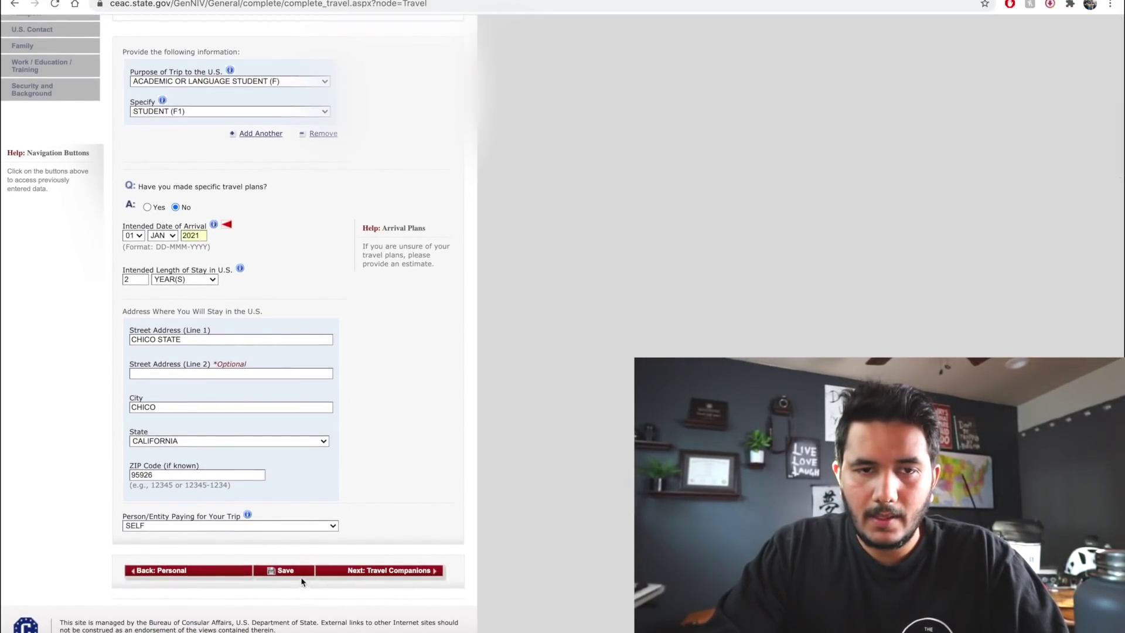
pyautogui.click(289, 572)
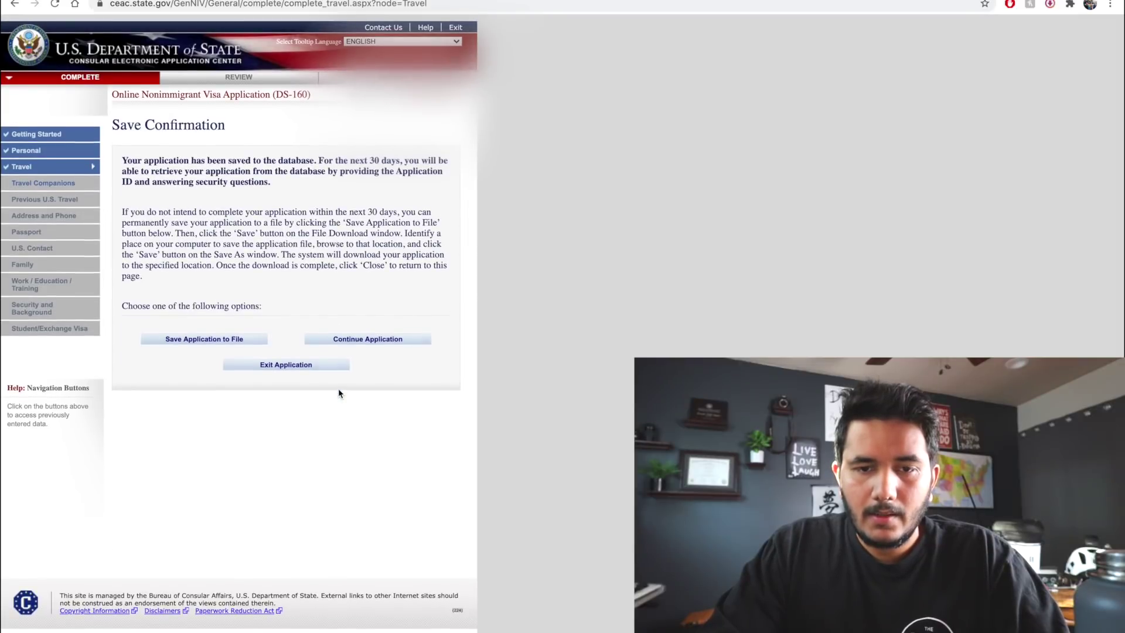
pyautogui.click(385, 333)
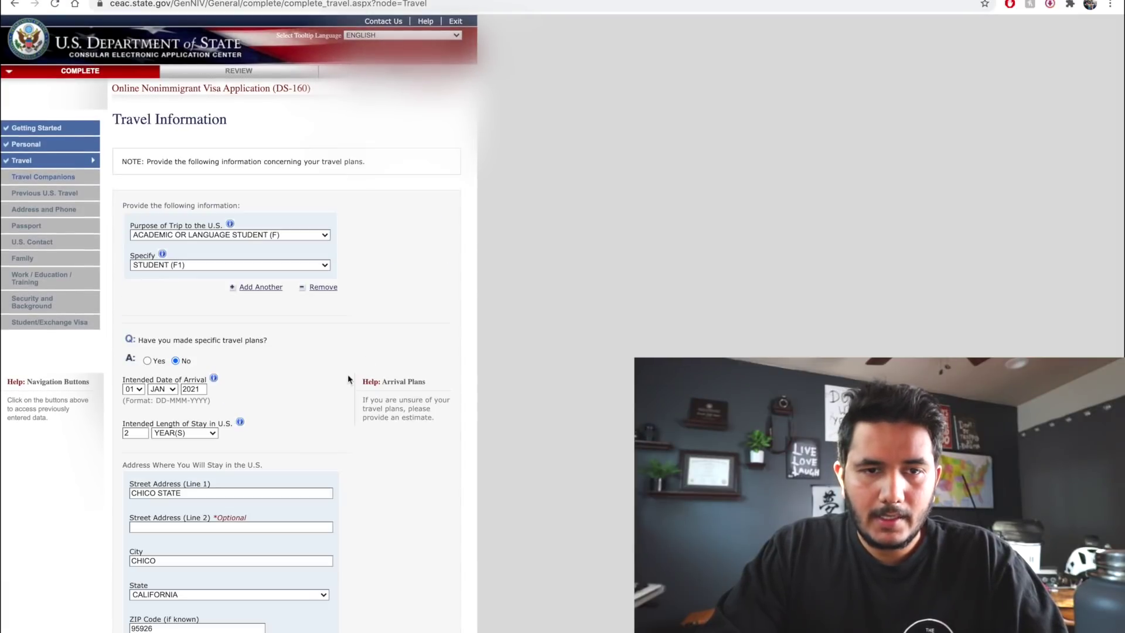
# Answer No to travel companions, then No to prior U.S. visits and prior U.S. visas
pyautogui.scroll(-3, 196, 248)
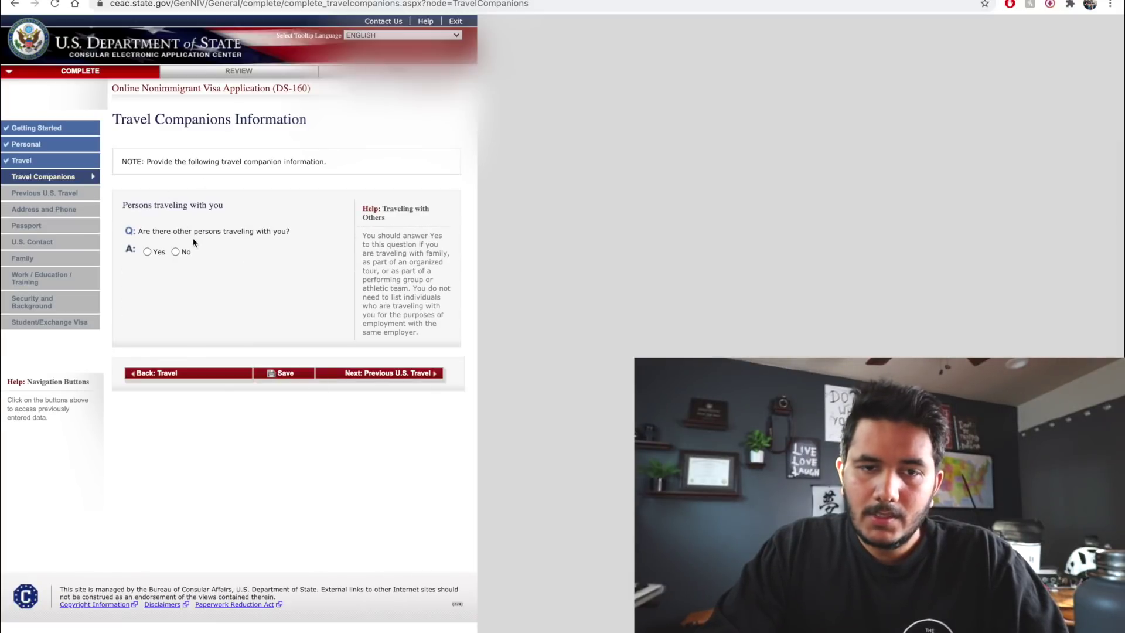
pyautogui.click(175, 251)
pyautogui.click(385, 376)
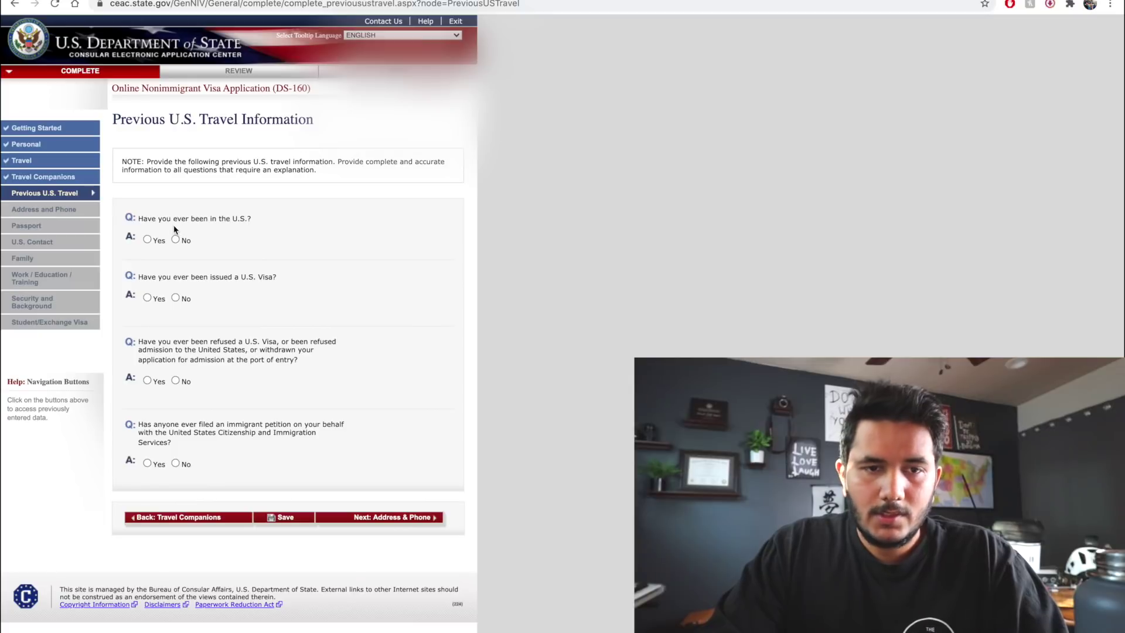
pyautogui.click(175, 241)
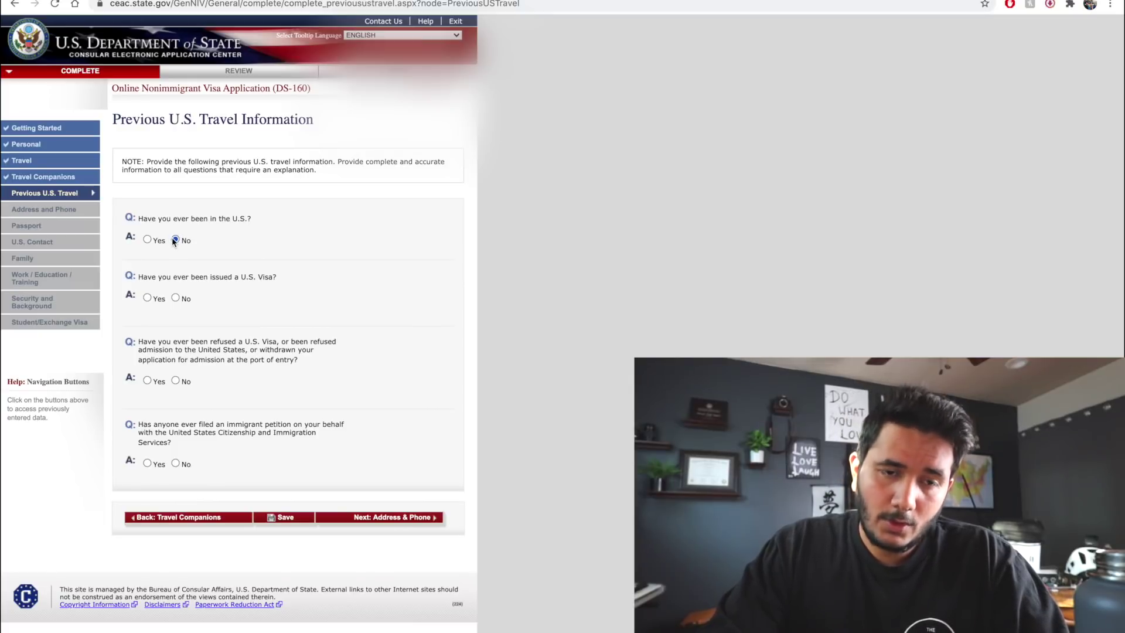
pyautogui.click(176, 298)
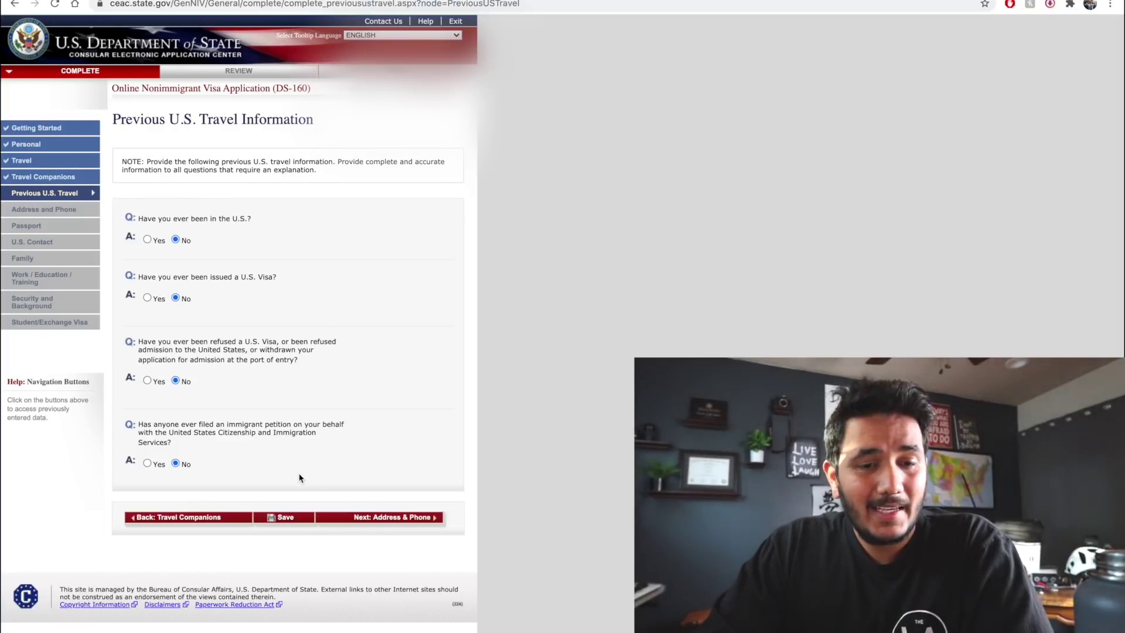
# Confirm the mailing address matches the home address and enter the secondary phone number
pyautogui.click(386, 518)
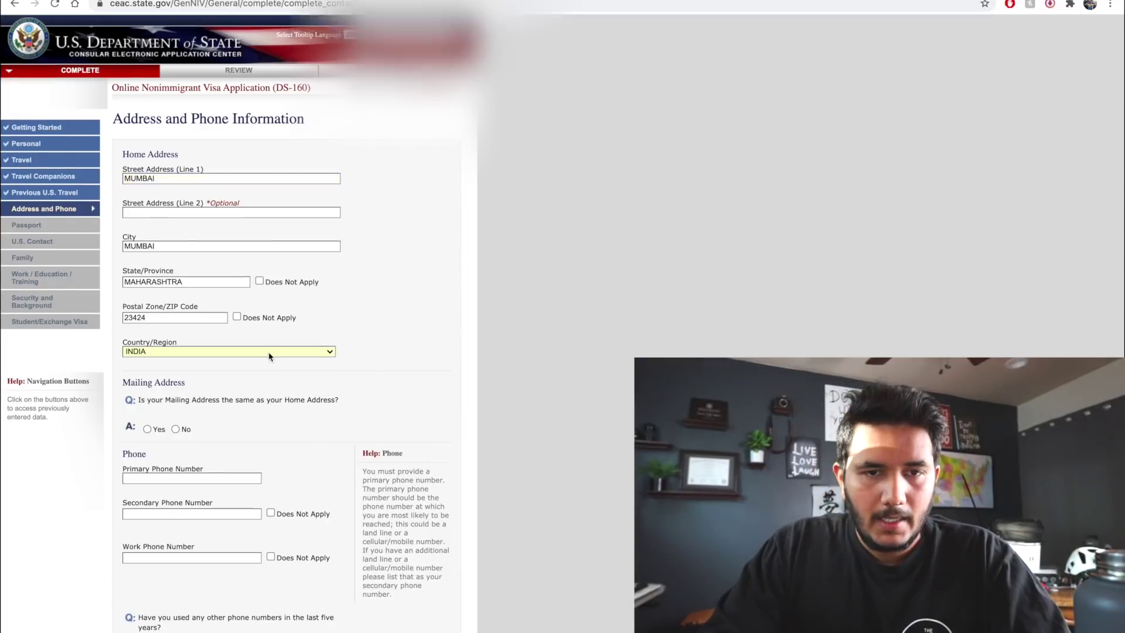
pyautogui.scroll(-3, 271, 355)
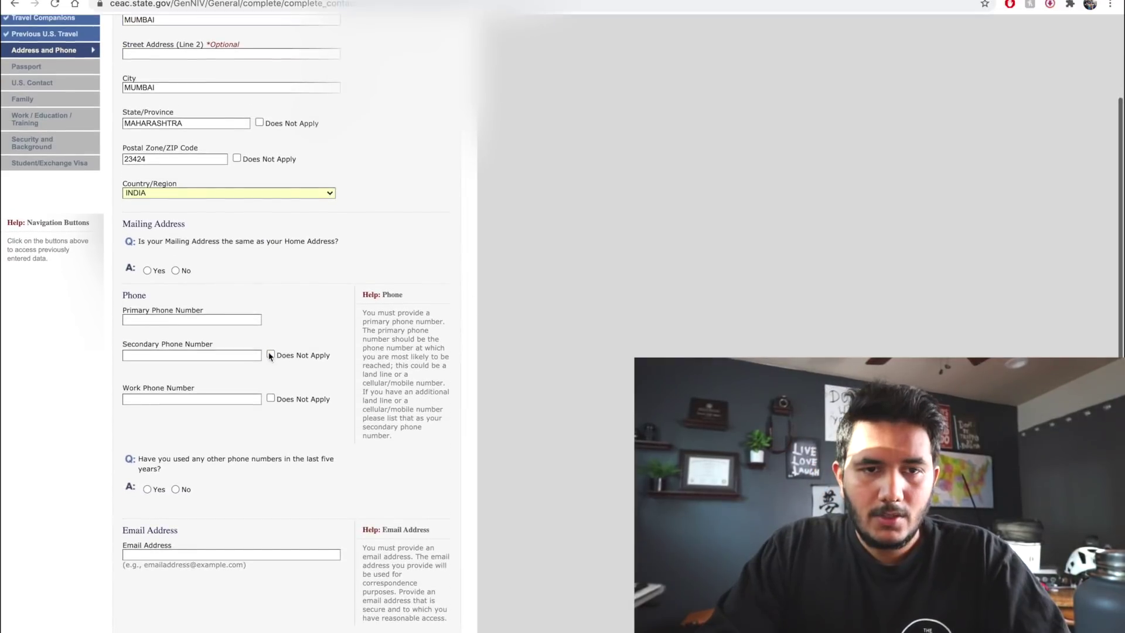
pyautogui.click(147, 271)
pyautogui.scroll(-2, 270, 358)
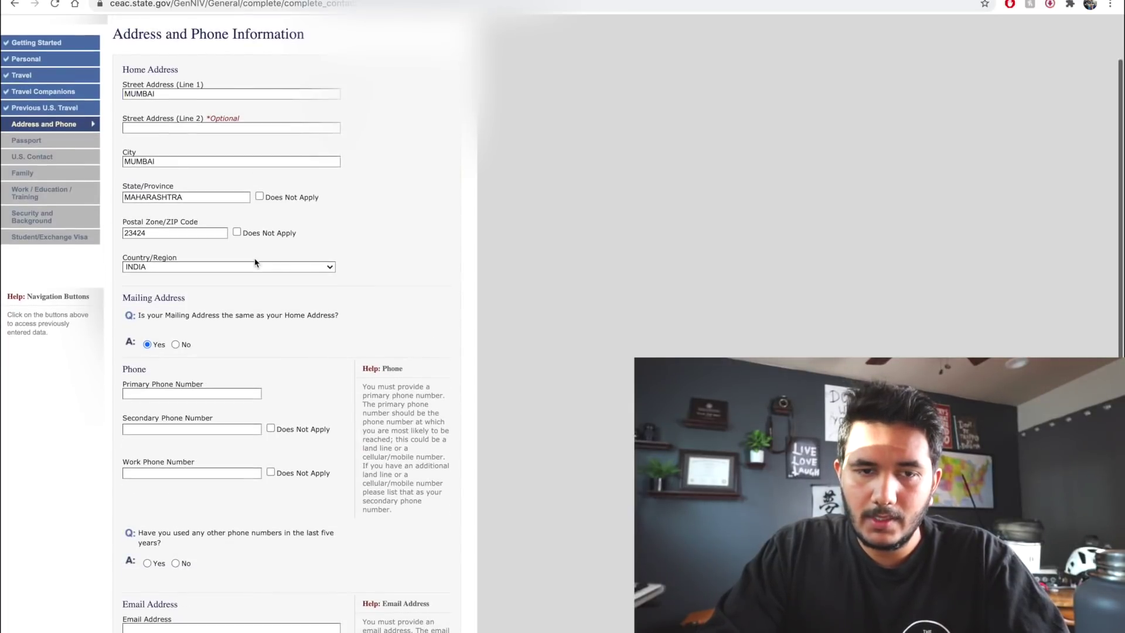
pyautogui.scroll(-2, 269, 358)
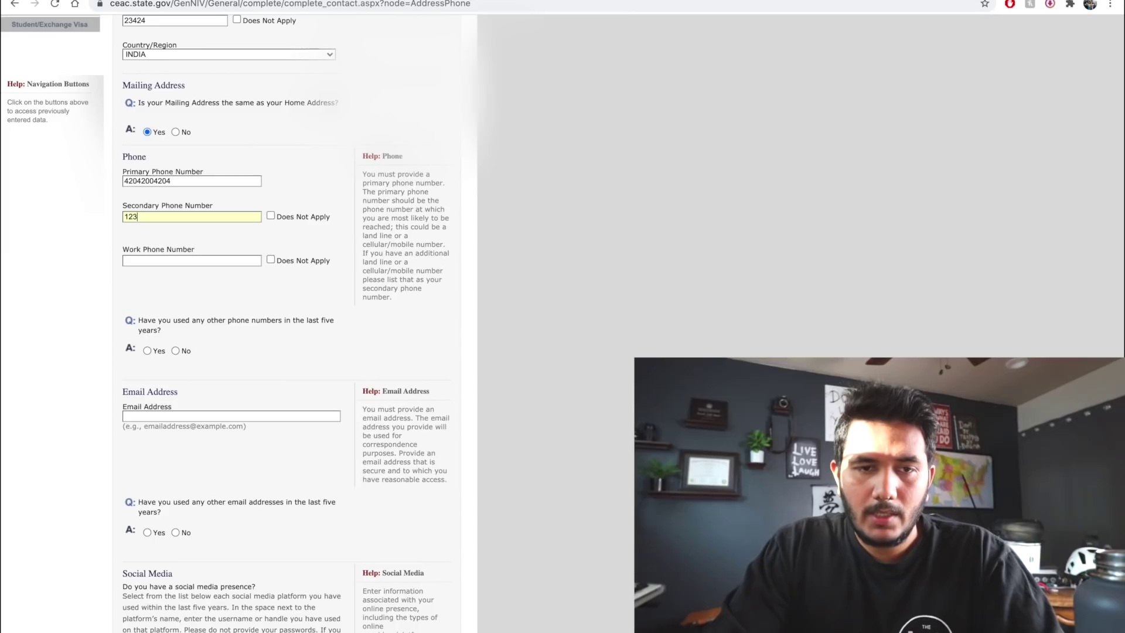
pyautogui.write('123123123')
pyautogui.click(244, 172)
# Answer No to other phone numbers and fill in the applicant's e-mail address
pyautogui.scroll(-2, 244, 171)
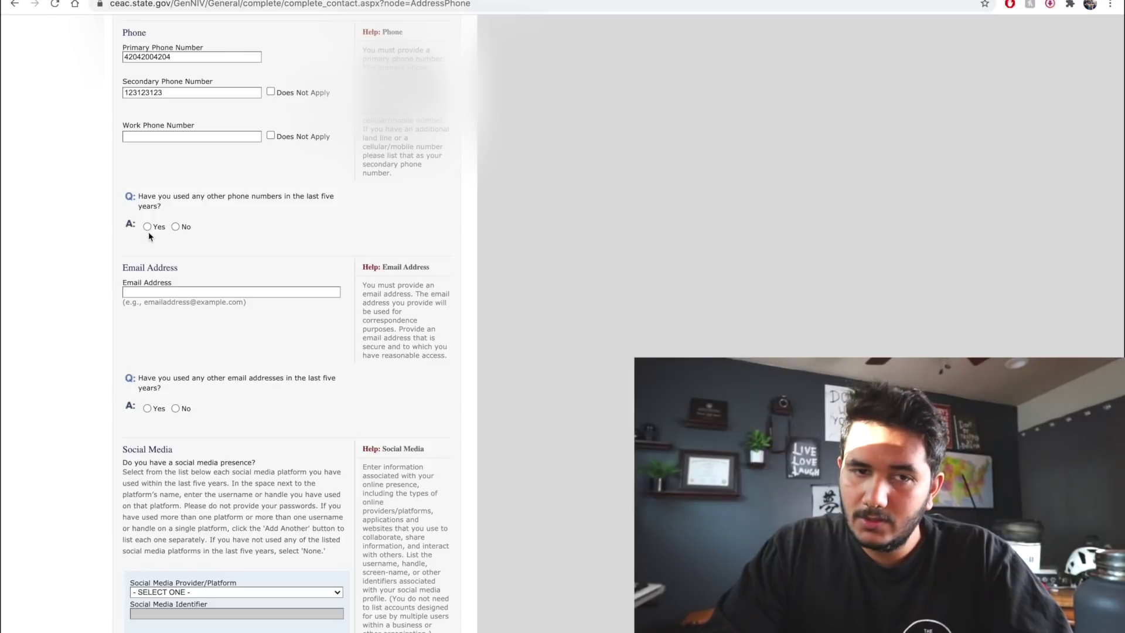
pyautogui.click(184, 229)
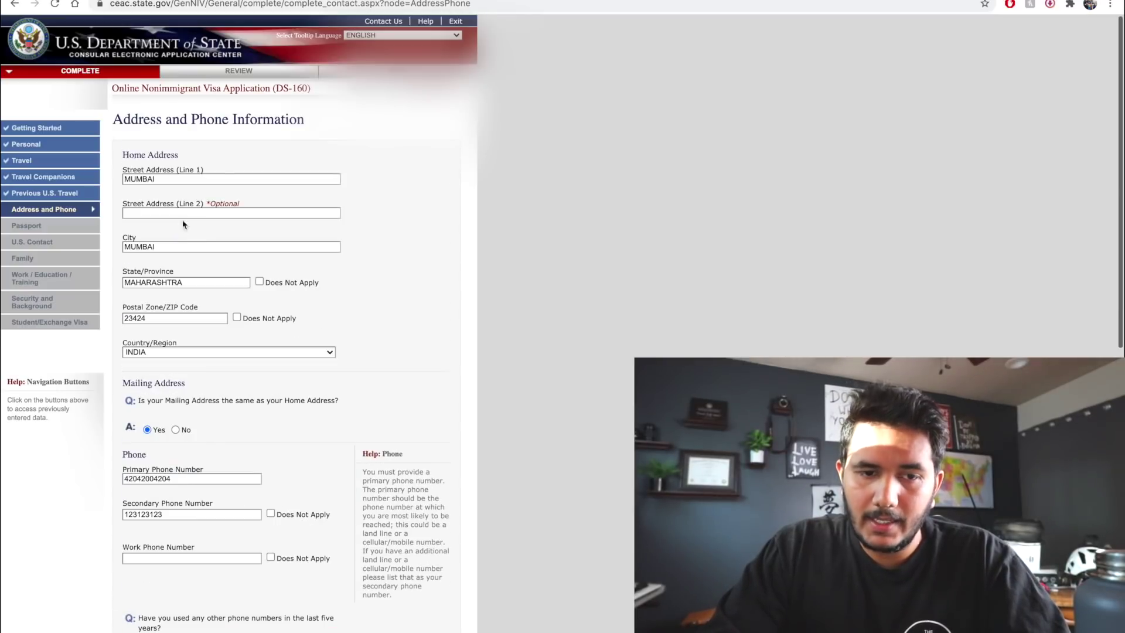
pyautogui.scroll(-7, 199, 416)
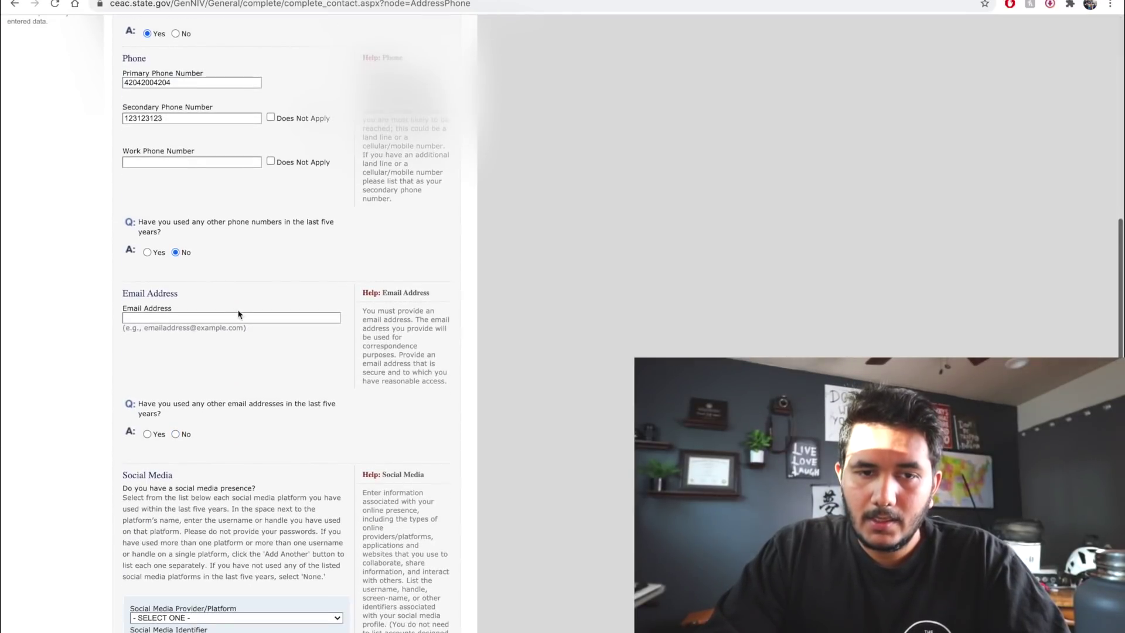
pyautogui.click(249, 321)
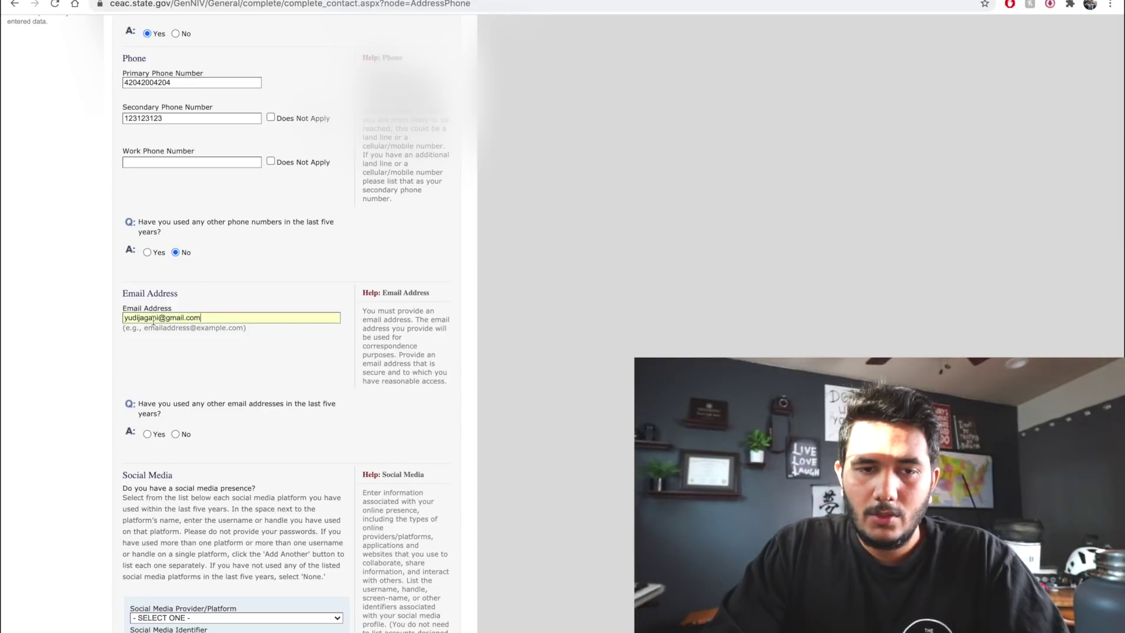
pyautogui.scroll(-3, 279, 331)
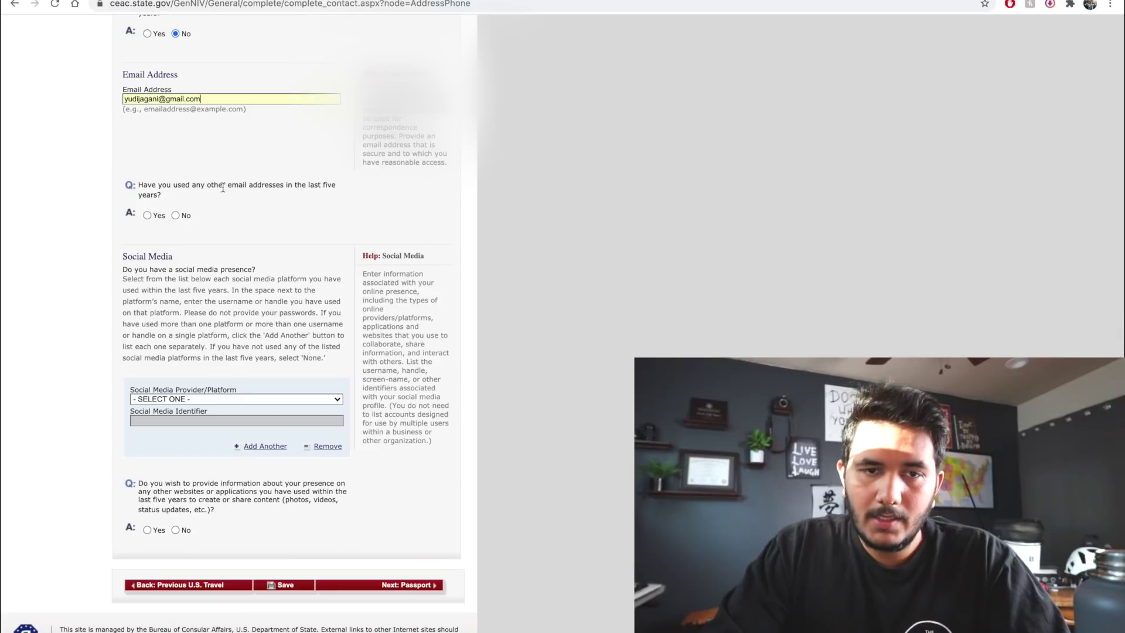
# Answer Yes to other e-mail addresses and autofill the additional e-mail address
pyautogui.click(148, 215)
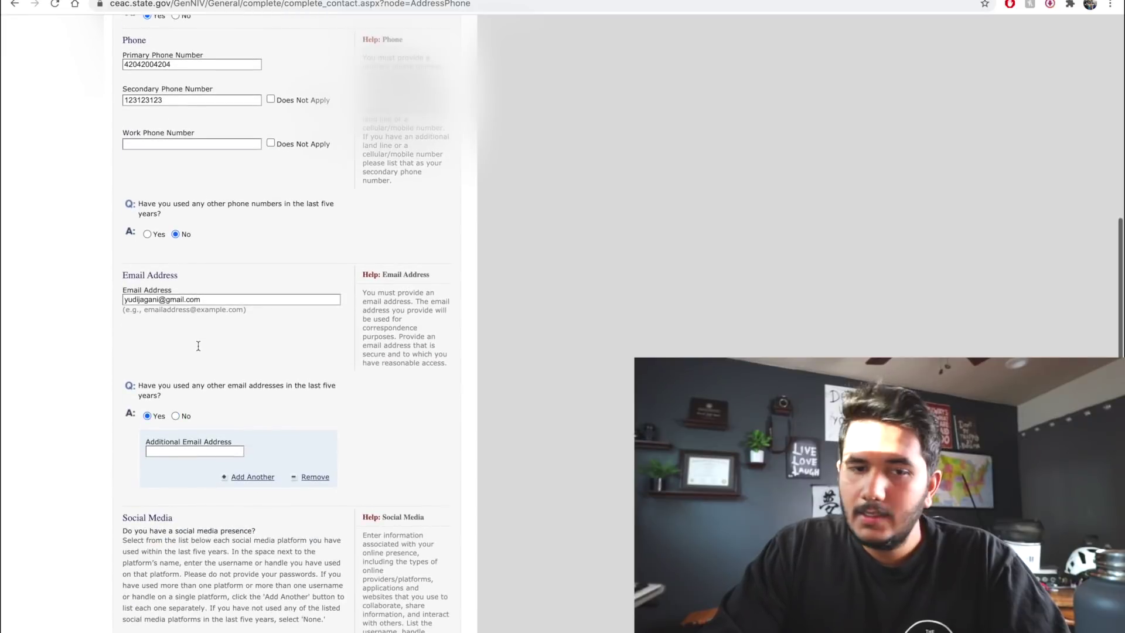
pyautogui.scroll(-2, 198, 346)
pyautogui.click(188, 324)
pyautogui.scroll(-3, 308, 186)
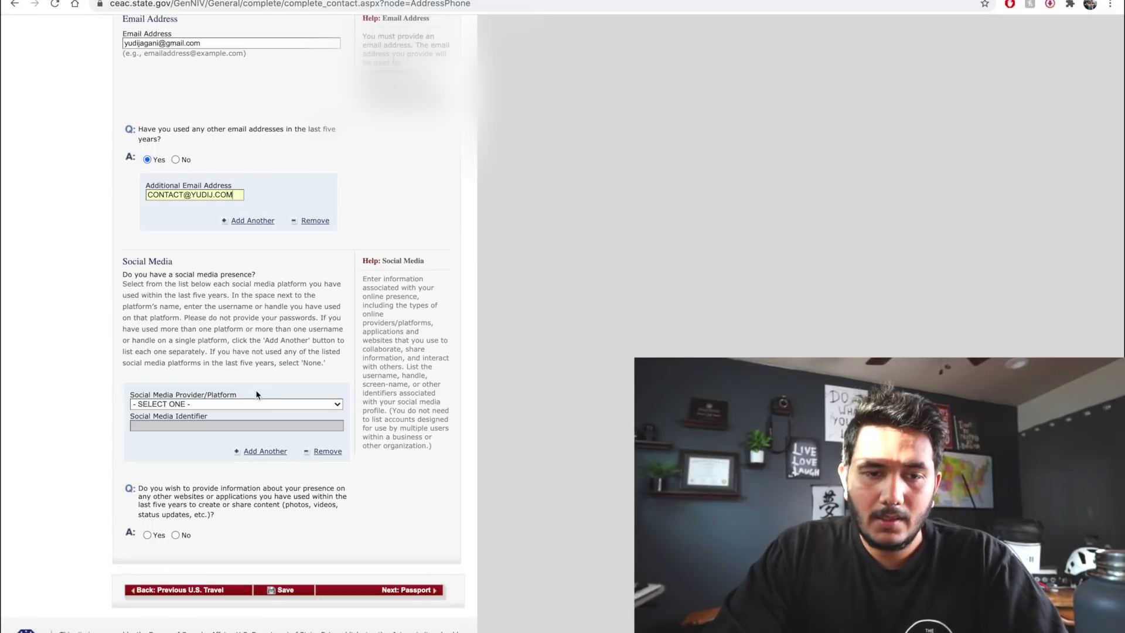
# Add INSTAGRAM as a social media platform with the applicant's handle
pyautogui.click(263, 404)
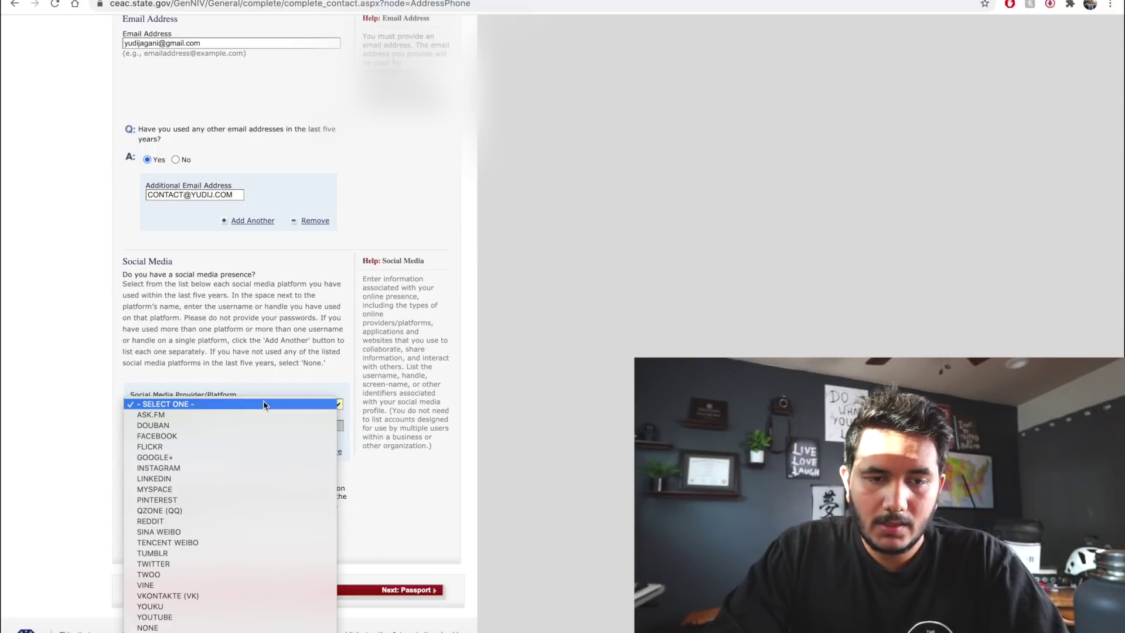
pyautogui.click(216, 470)
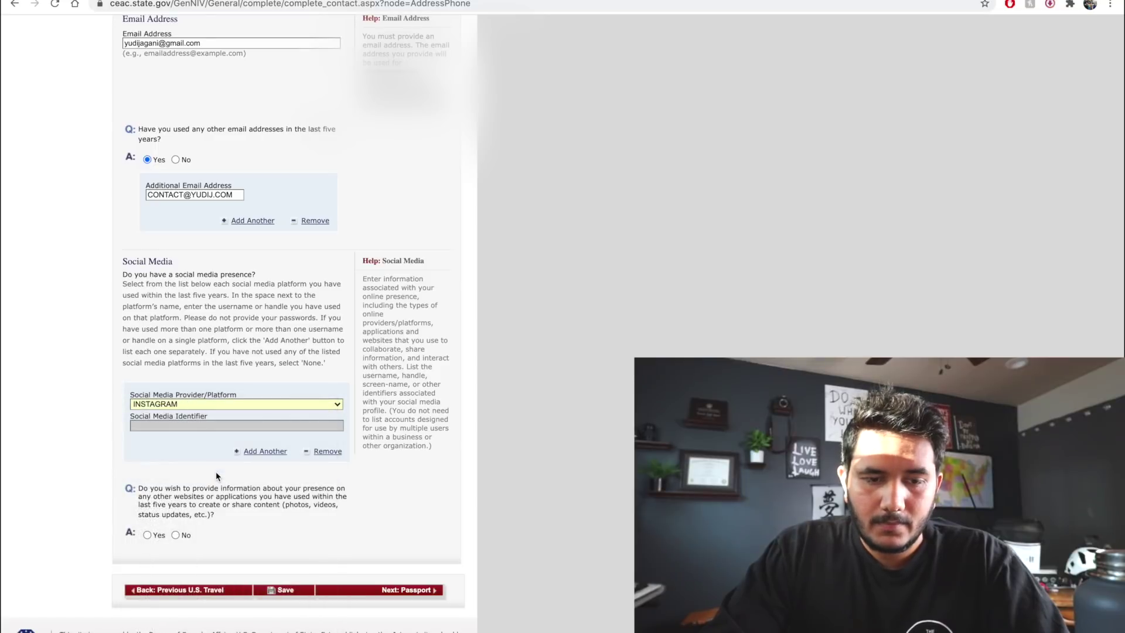
pyautogui.scroll(-4, 237, 472)
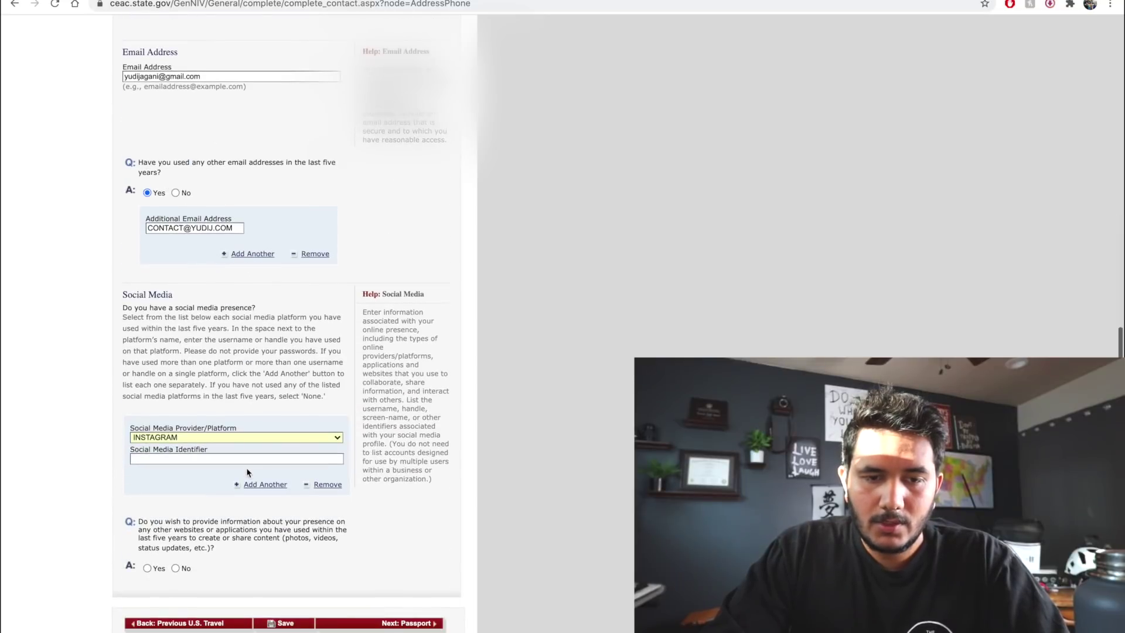
pyautogui.click(208, 460)
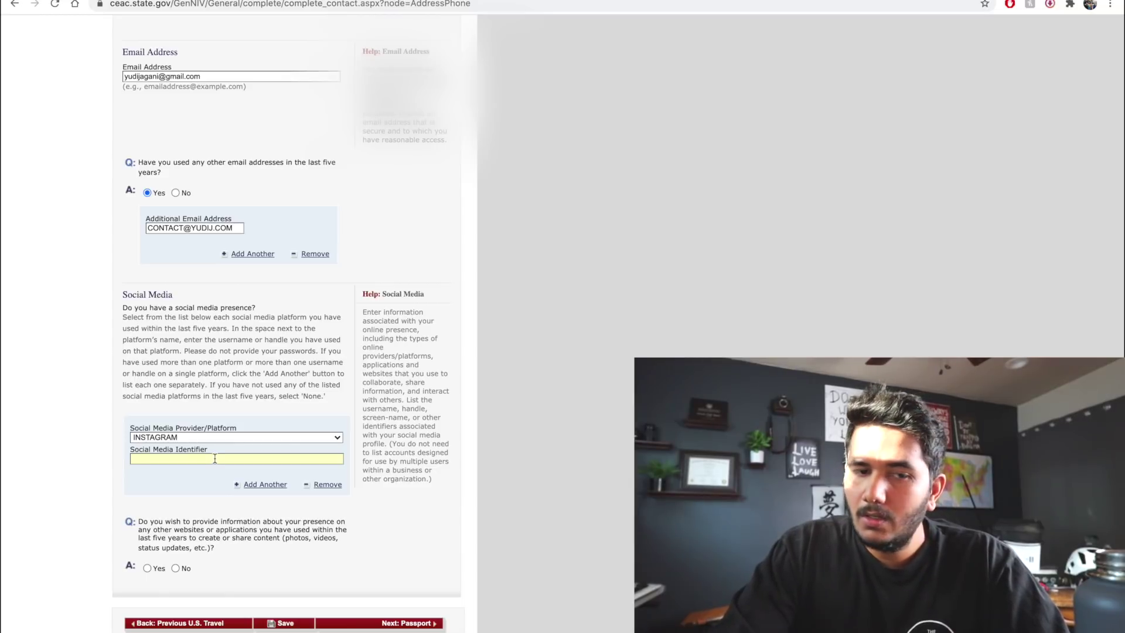
pyautogui.write('YUDI.J')
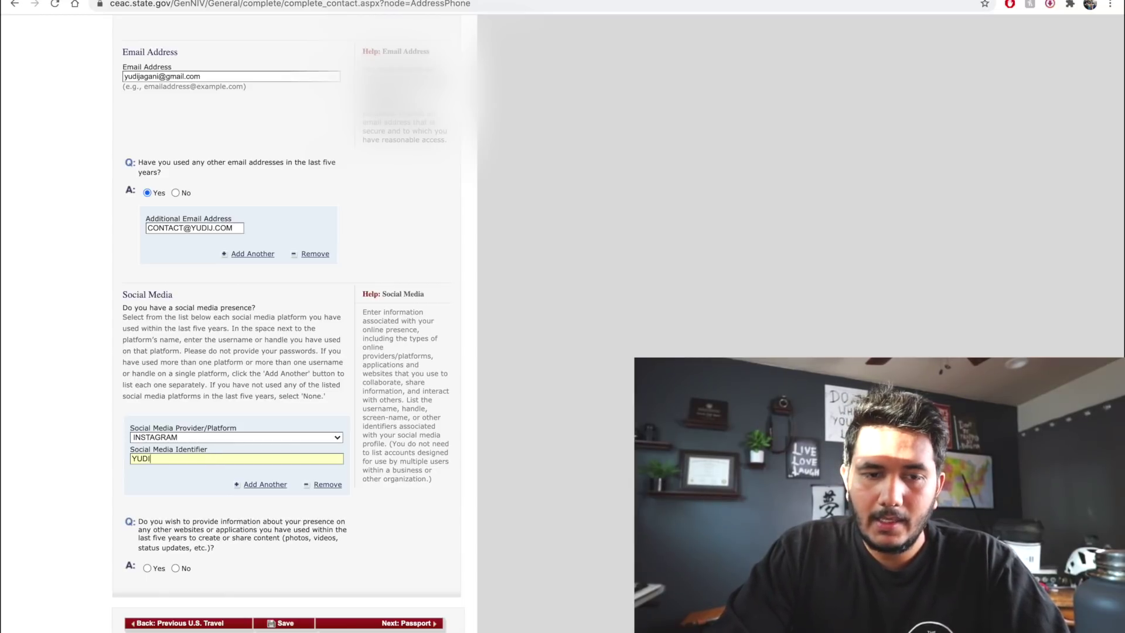
# Add a second social media entry for LINKEDIN with the applicant's handle
pyautogui.click(271, 484)
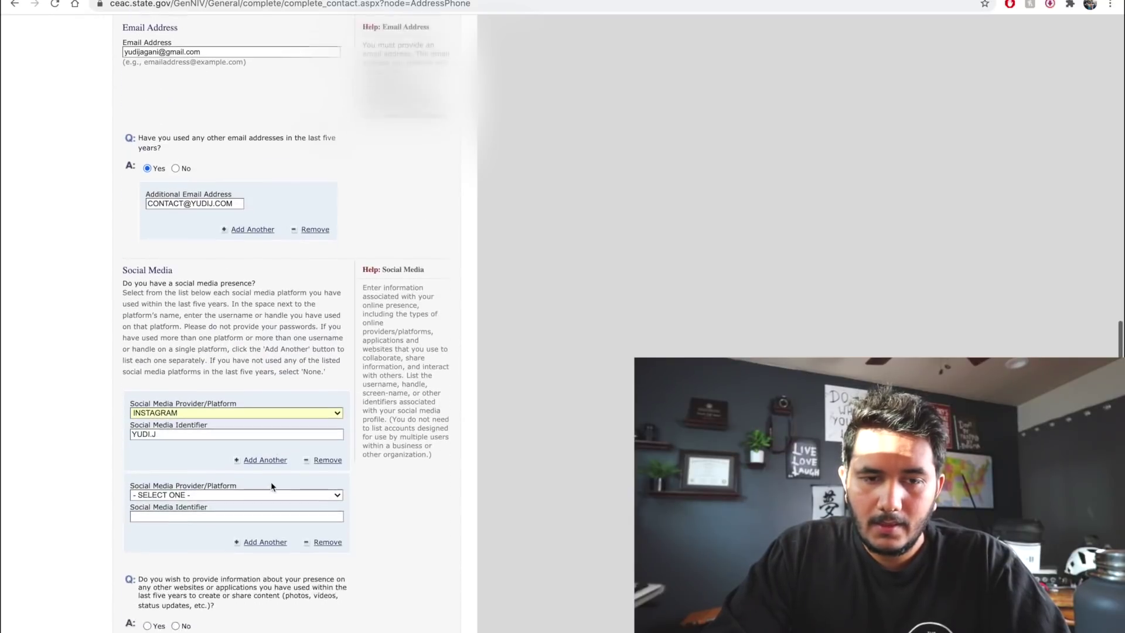
pyautogui.scroll(-3, 272, 485)
pyautogui.click(302, 409)
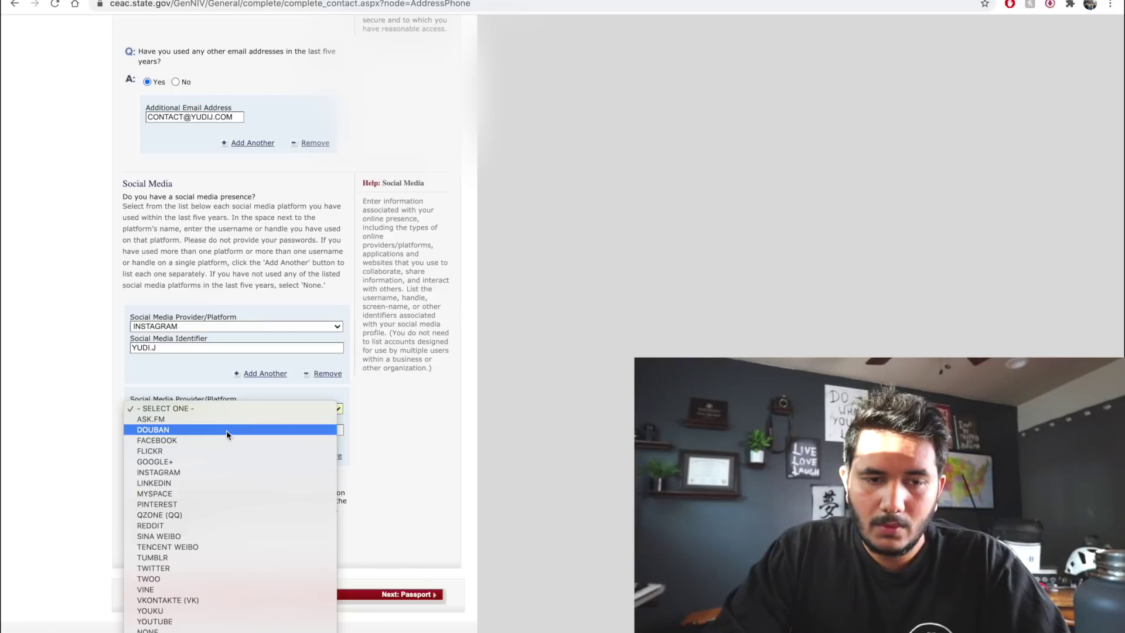
pyautogui.click(248, 483)
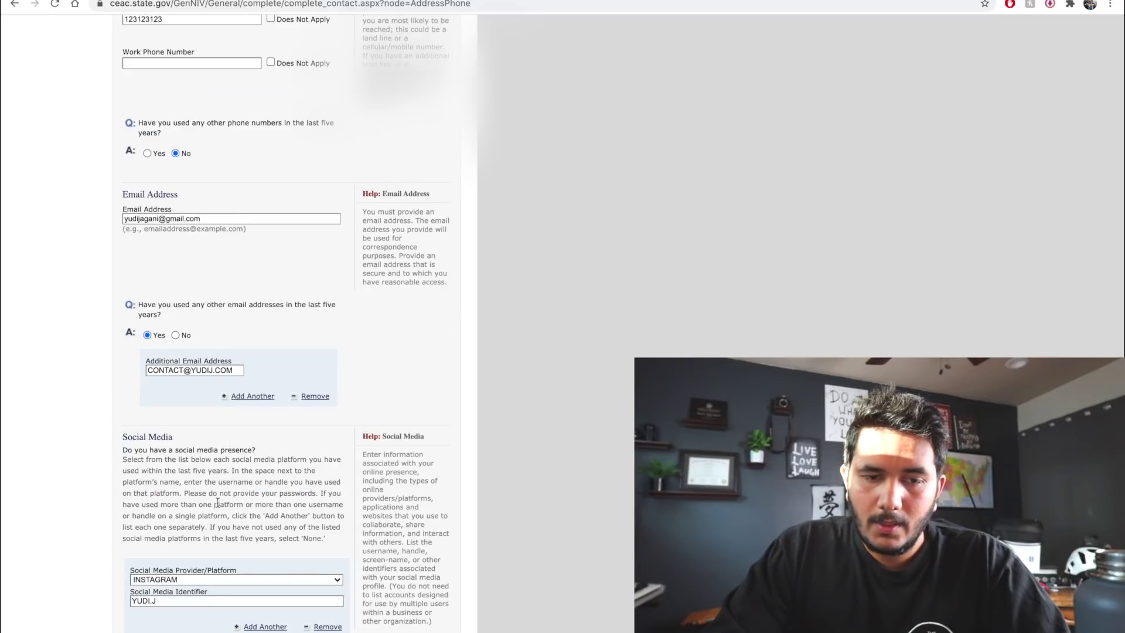
pyautogui.scroll(-3, 232, 441)
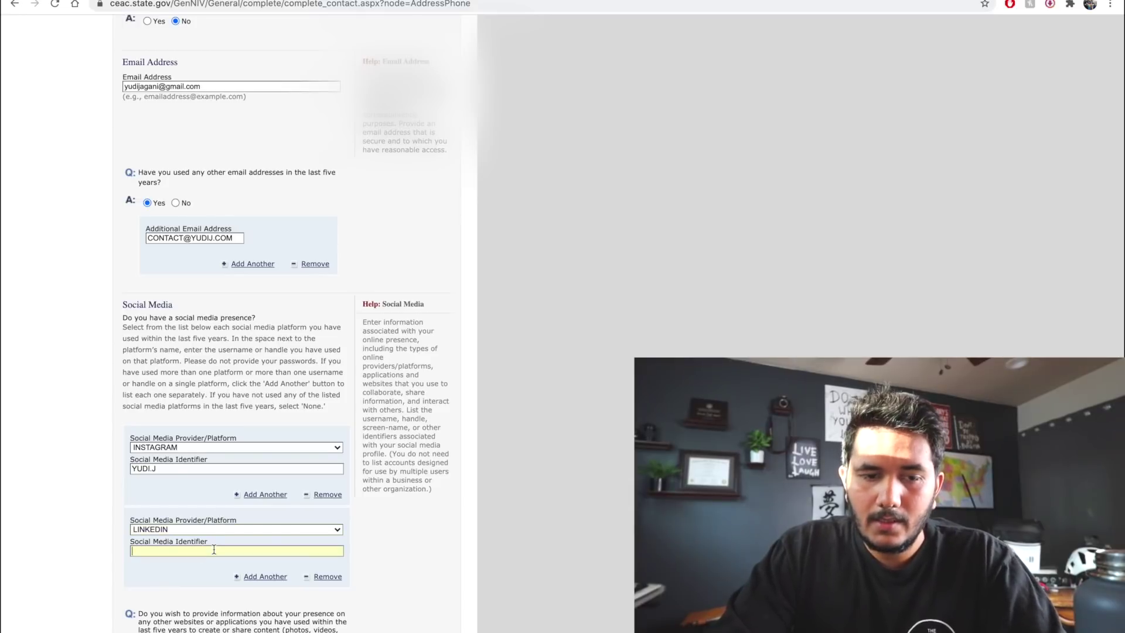
pyautogui.scroll(-3, 214, 549)
pyautogui.click(216, 410)
pyautogui.write('YUDI J')
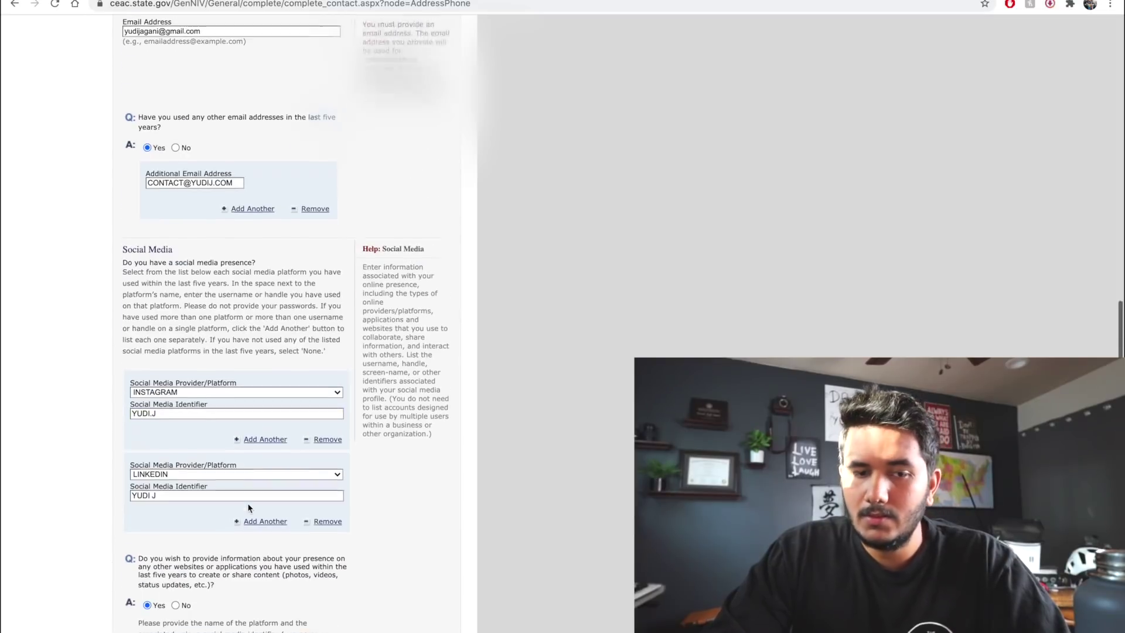
pyautogui.scroll(-5, 248, 504)
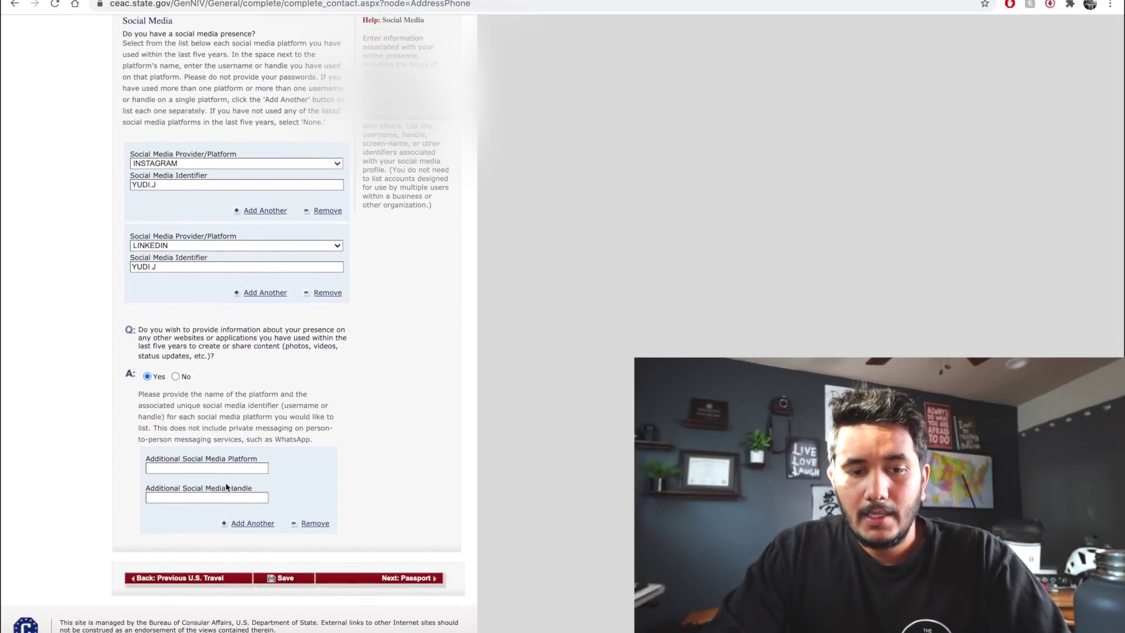
# Enter TIKTOK as an additional social media platform with the applicant's handle
pyautogui.click(216, 466)
pyautogui.write('TIT')
pyautogui.write('TOK')
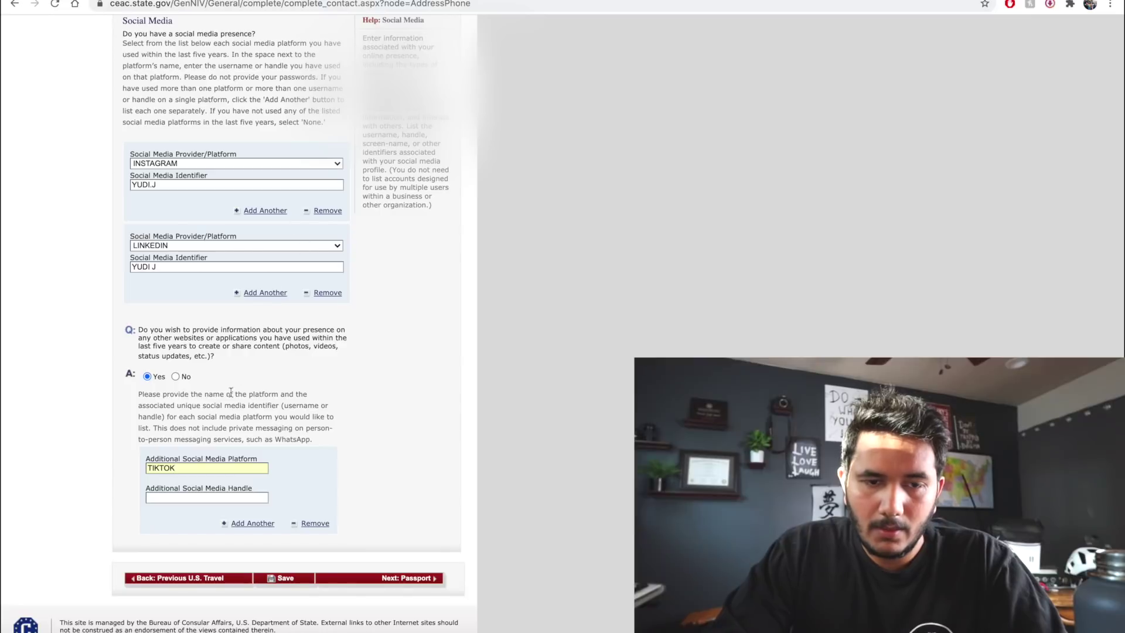
pyautogui.click(217, 498)
pyautogui.write('YUDI J')
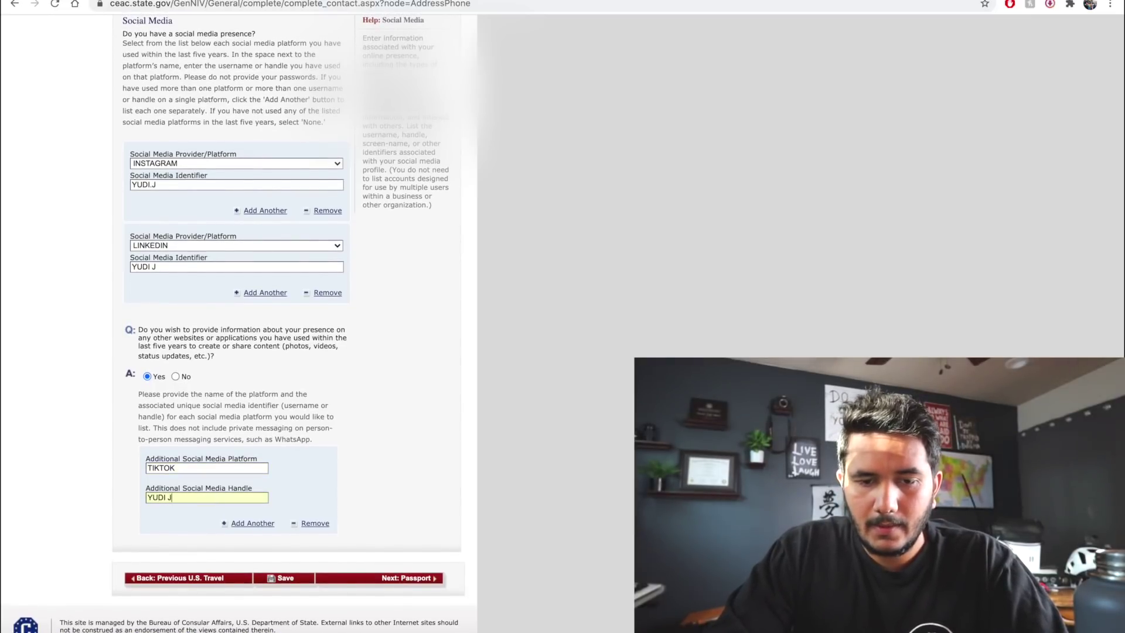
# Save the contact details and continue to the Passport Information page
pyautogui.click(293, 579)
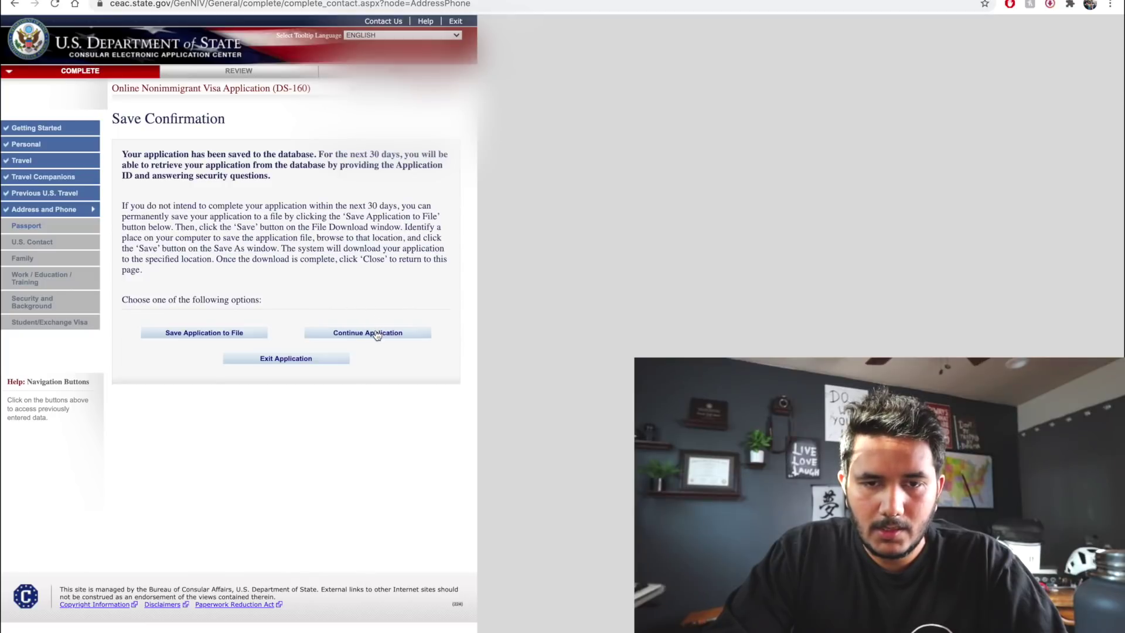
pyautogui.scroll(-15, 377, 335)
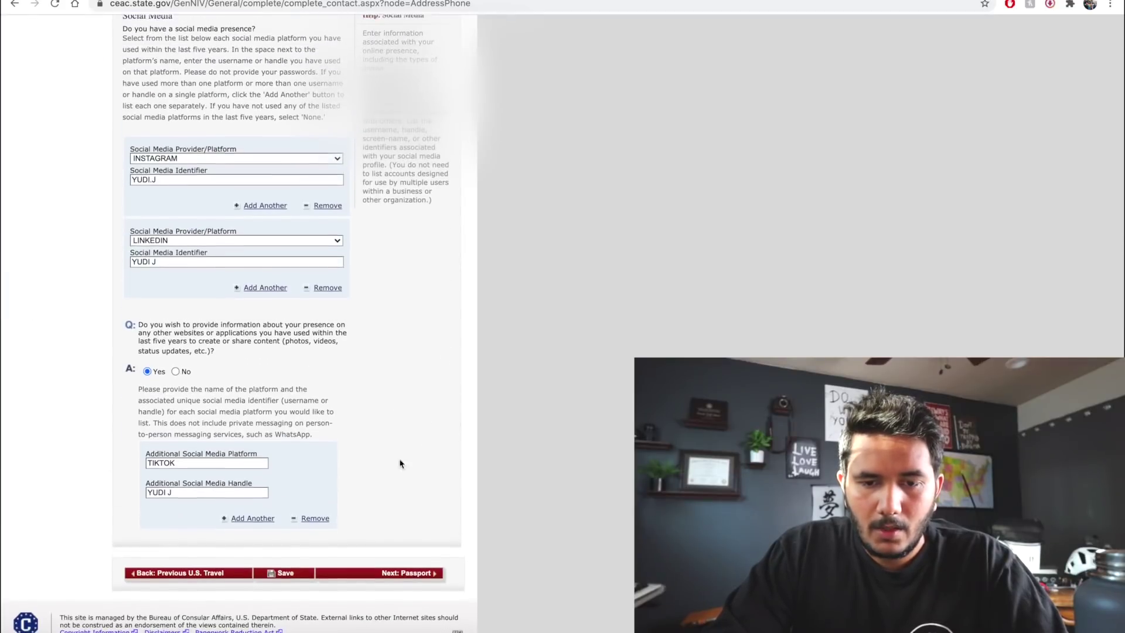
pyautogui.click(417, 578)
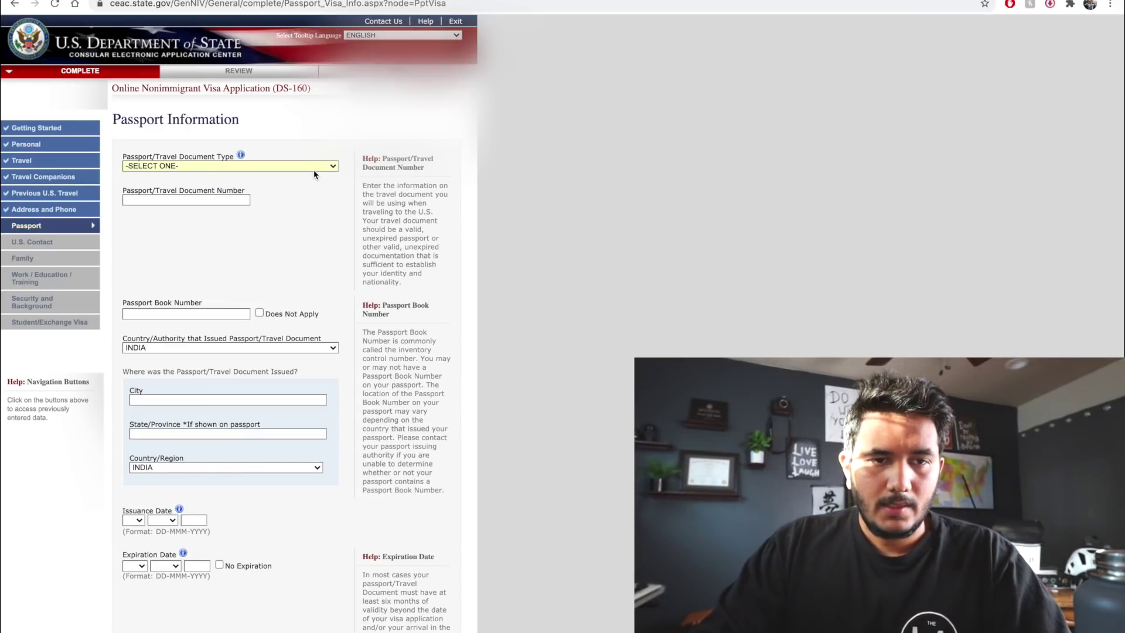
# Enter a REGULAR passport's number, book number Does Not Apply, and issuing country INDIA
pyautogui.click(315, 169)
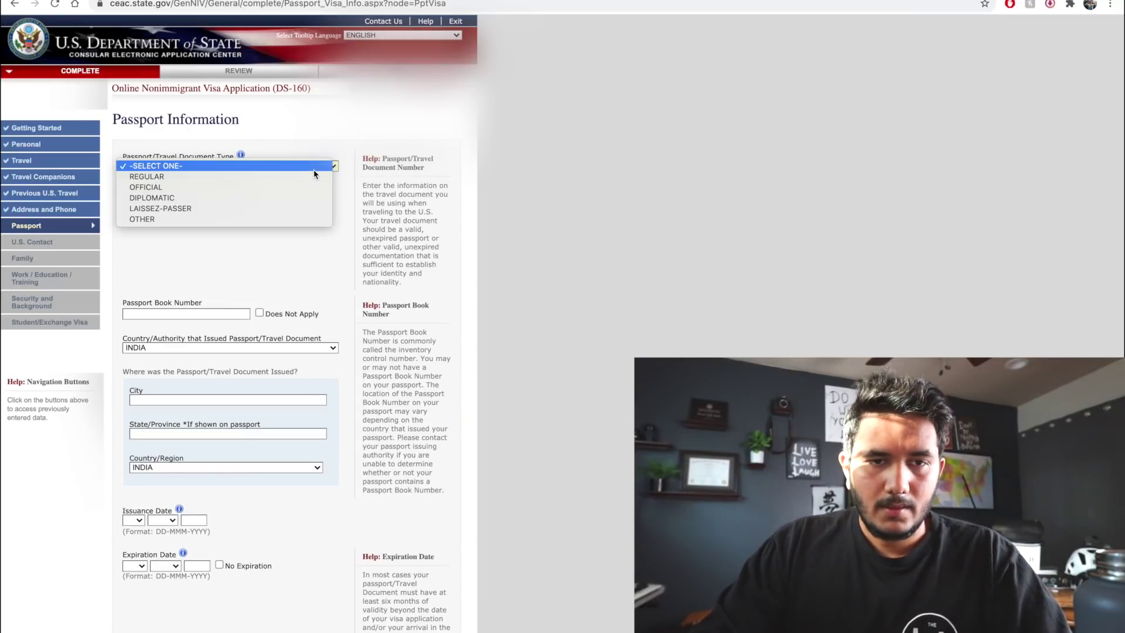
pyautogui.click(249, 173)
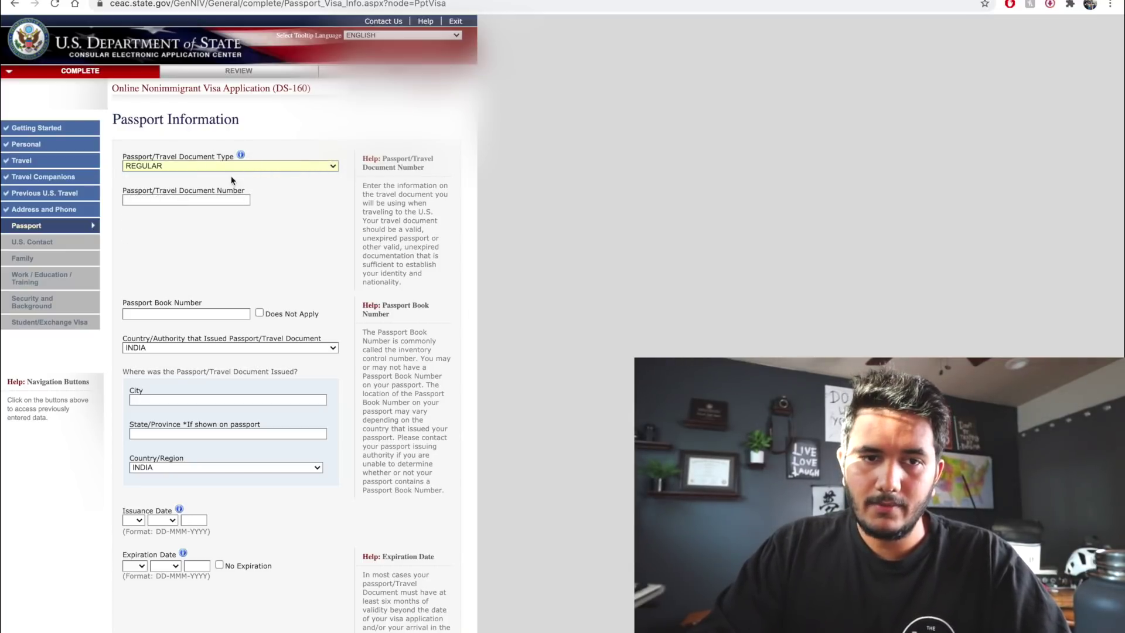
pyautogui.click(209, 200)
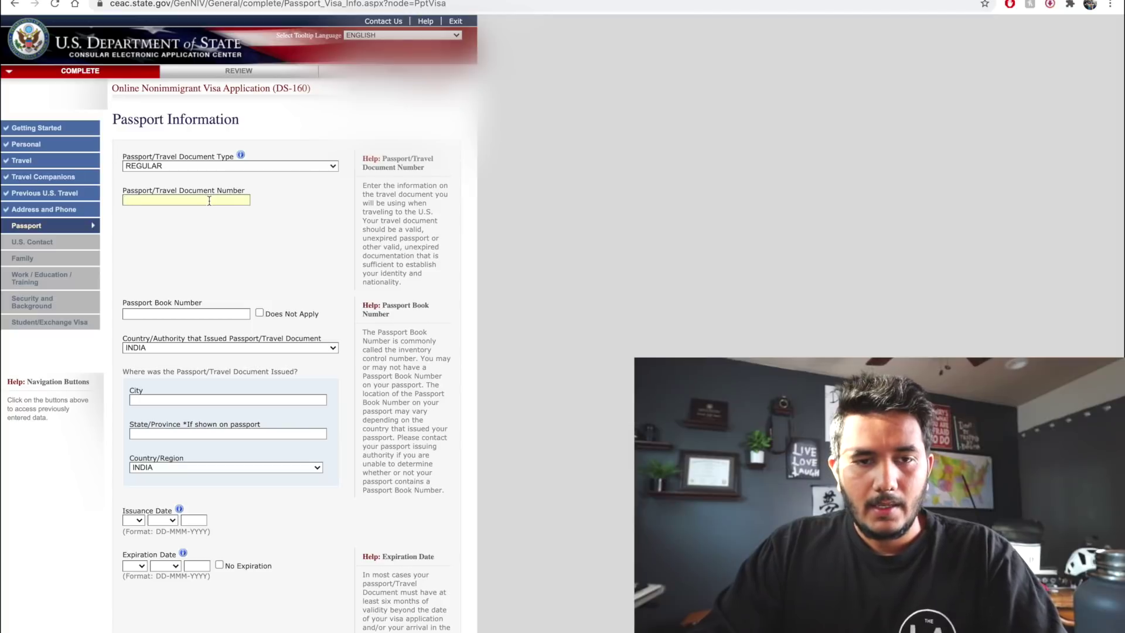
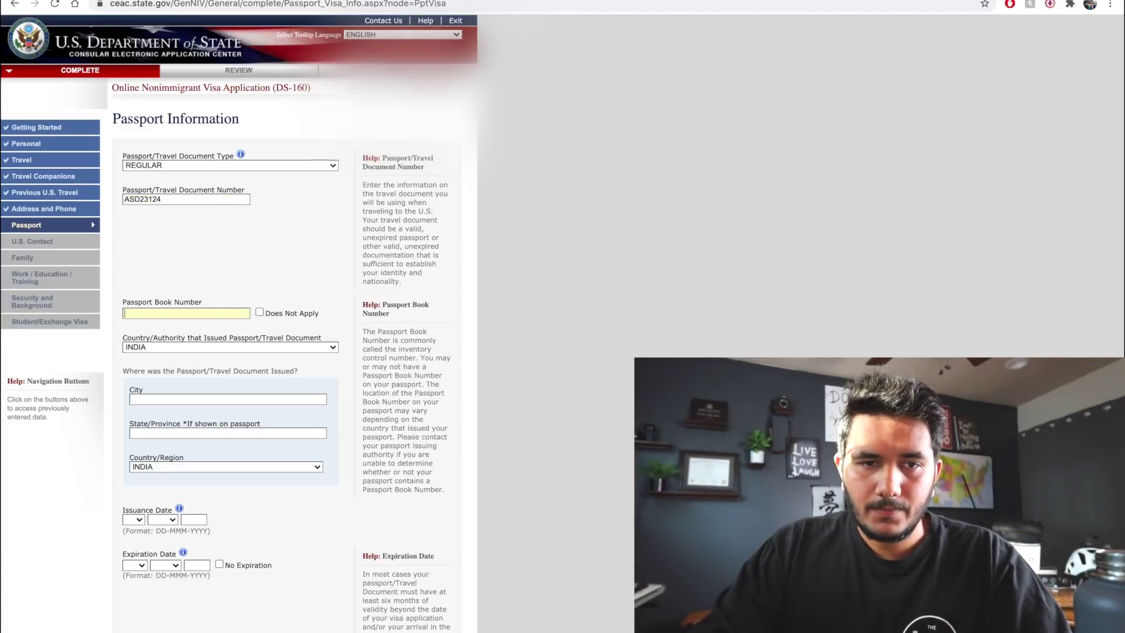
pyautogui.scroll(-2, 249, 190)
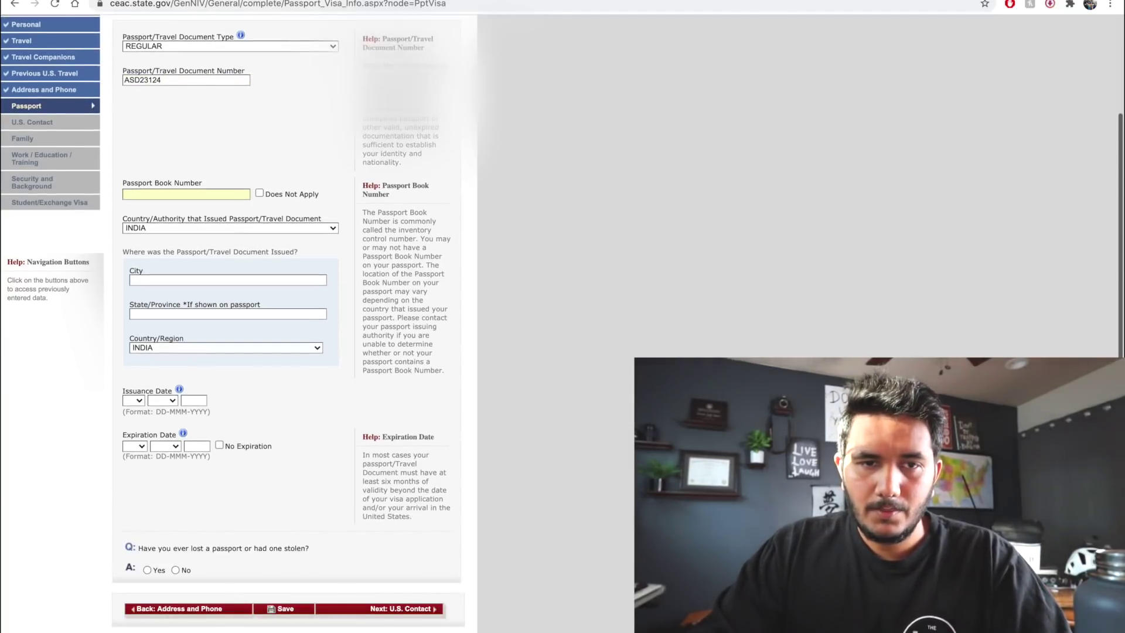
pyautogui.click(259, 192)
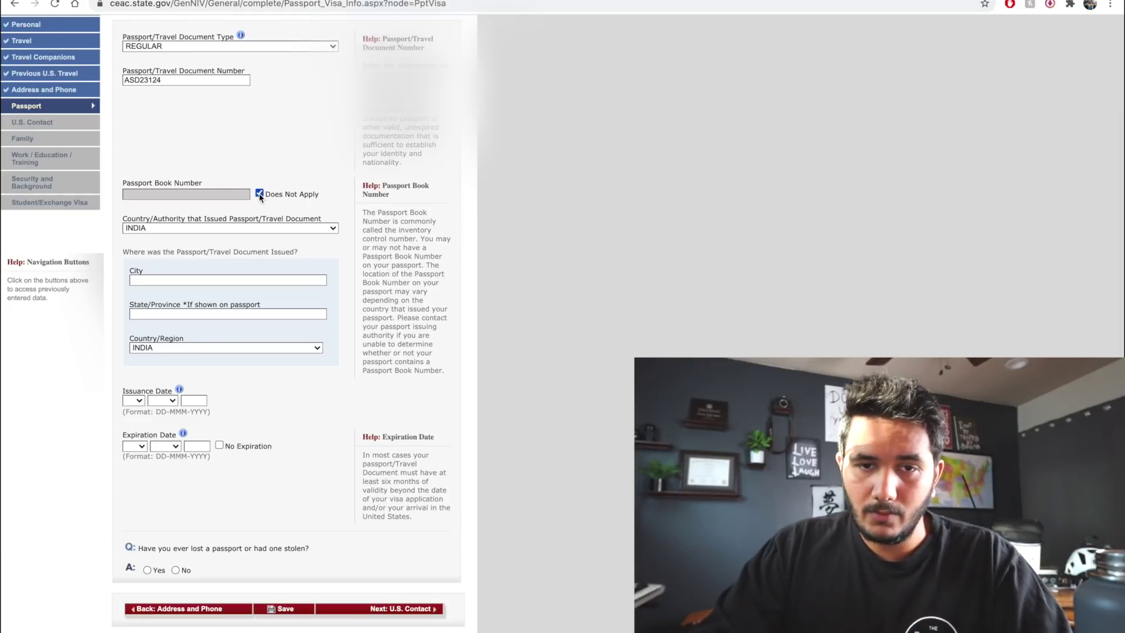
pyautogui.click(294, 232)
pyautogui.click(294, 228)
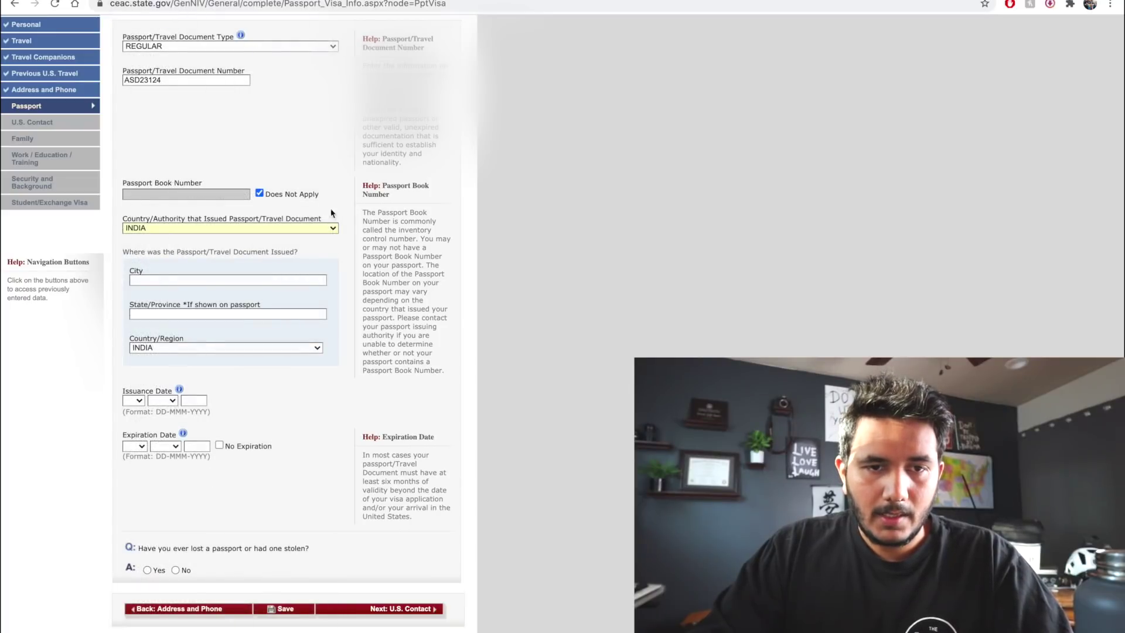
pyautogui.scroll(-1, 303, 232)
pyautogui.scroll(1, 304, 233)
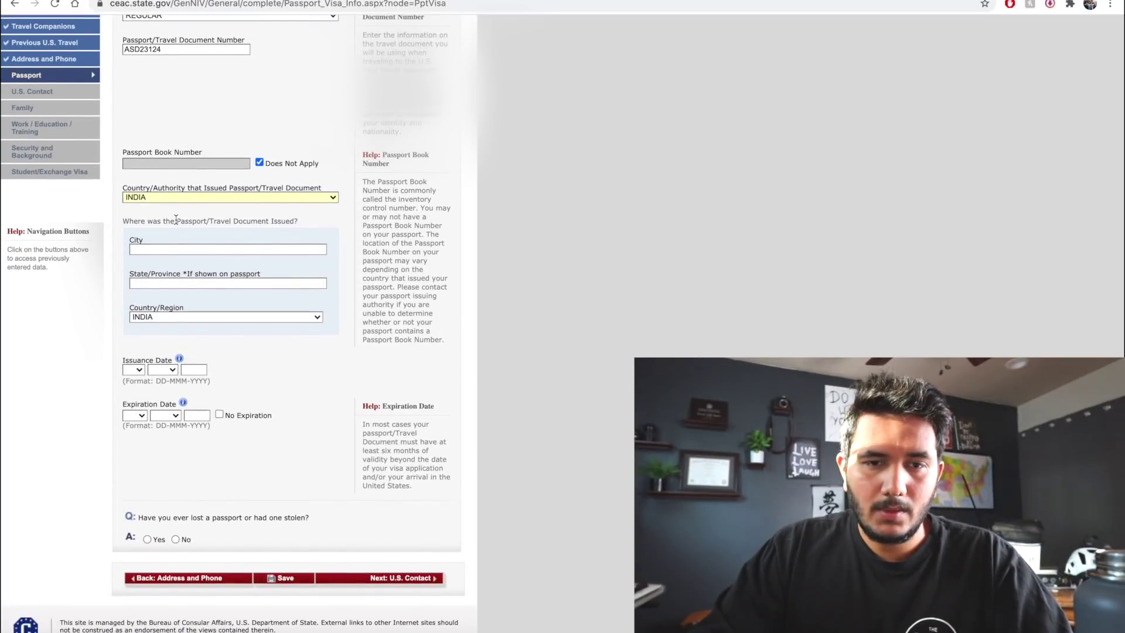
# Enter issuance city MUMBAI, state MAHARASHTRA, issue date 01 FEB, and No to lost passport
pyautogui.click(238, 249)
pyautogui.write('MUMBAI')
pyautogui.press('Tab')
pyautogui.write('MAHARASHTRA')
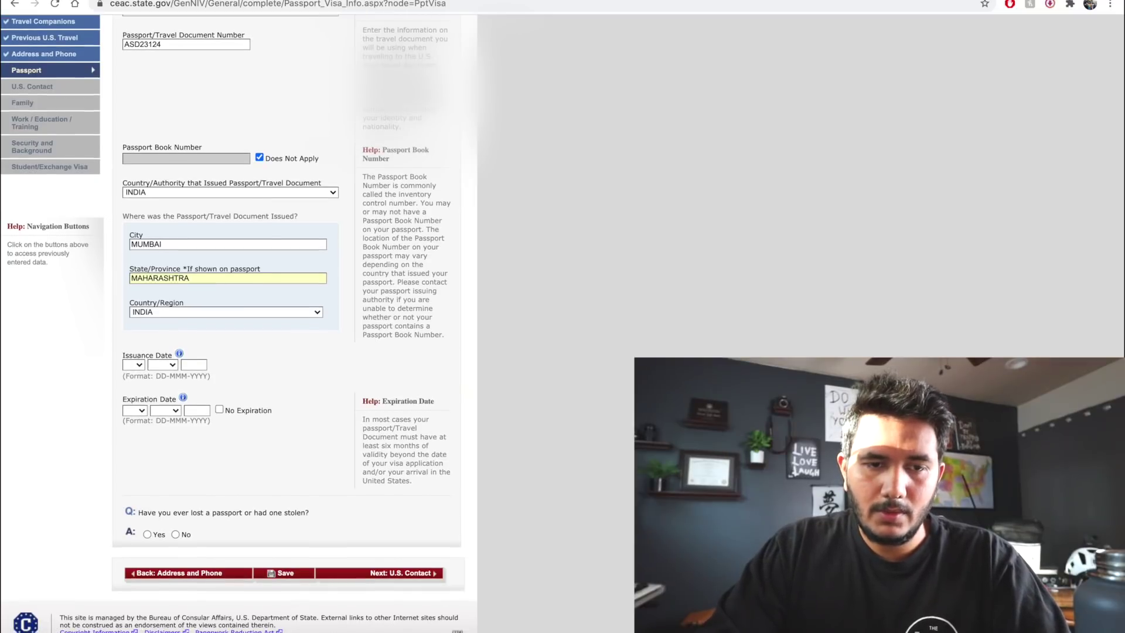
pyautogui.click(135, 370)
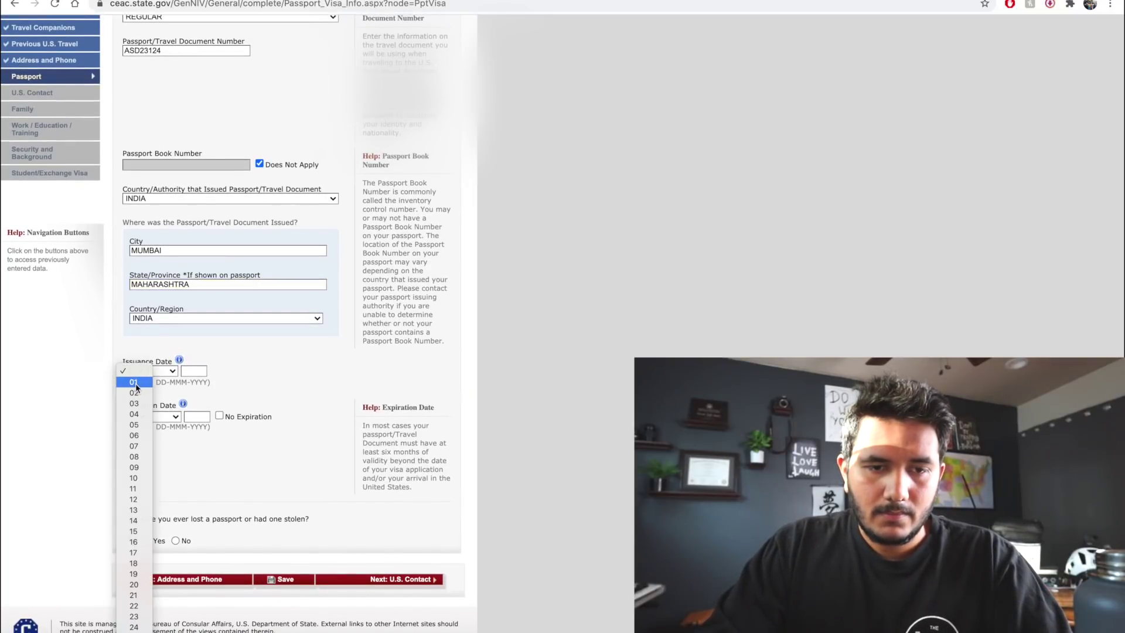
pyautogui.click(136, 383)
pyautogui.click(163, 371)
pyautogui.click(159, 392)
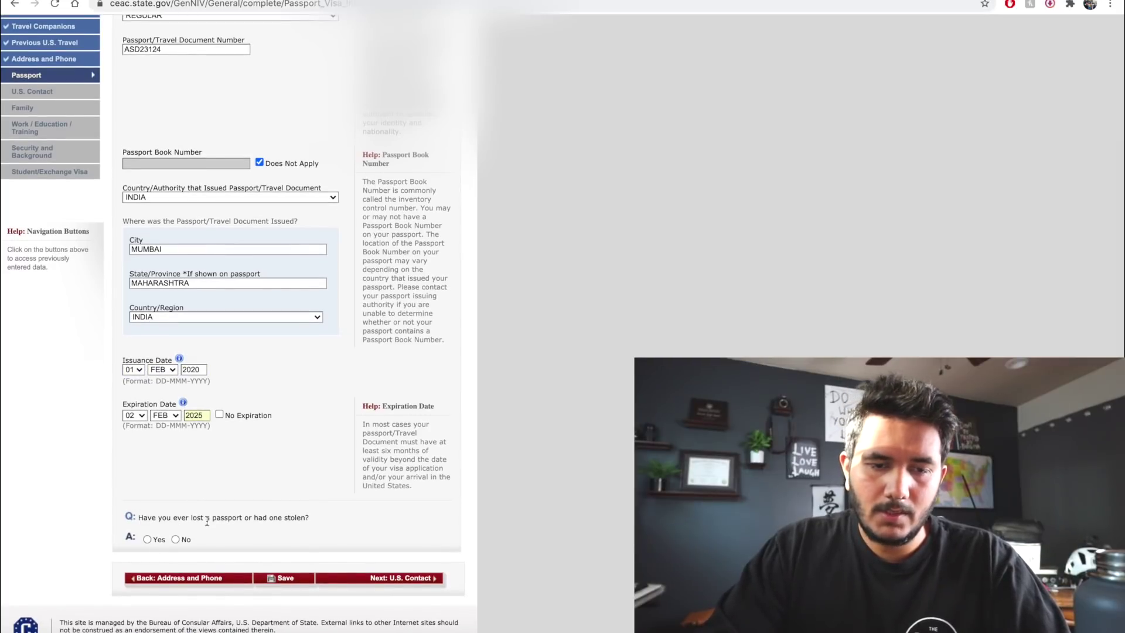
pyautogui.click(176, 539)
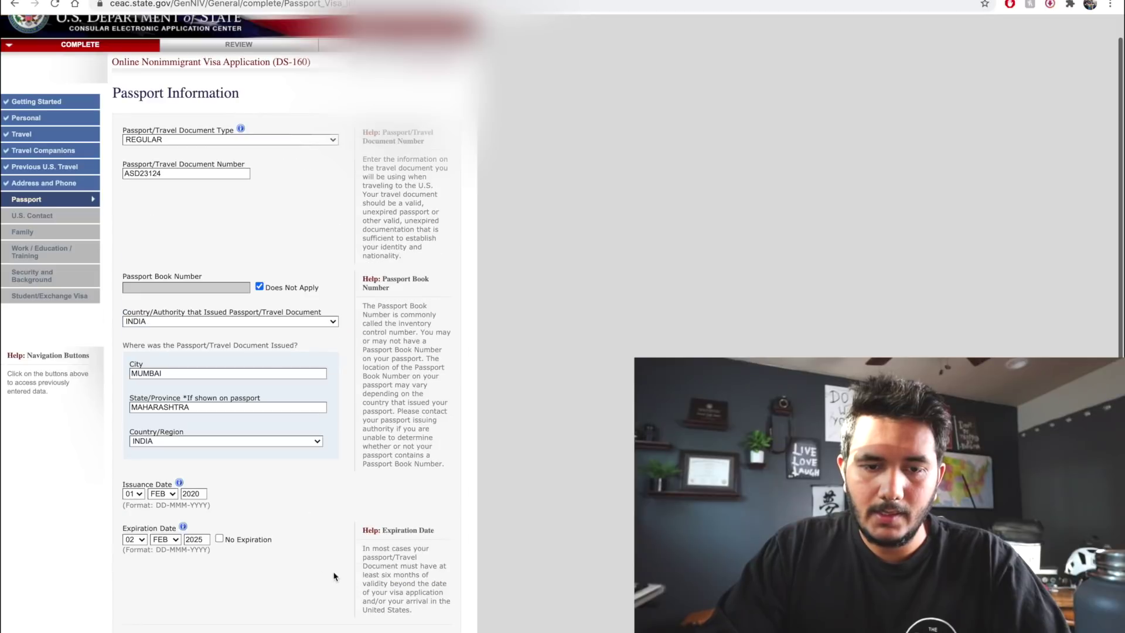
pyautogui.scroll(-3, 320, 474)
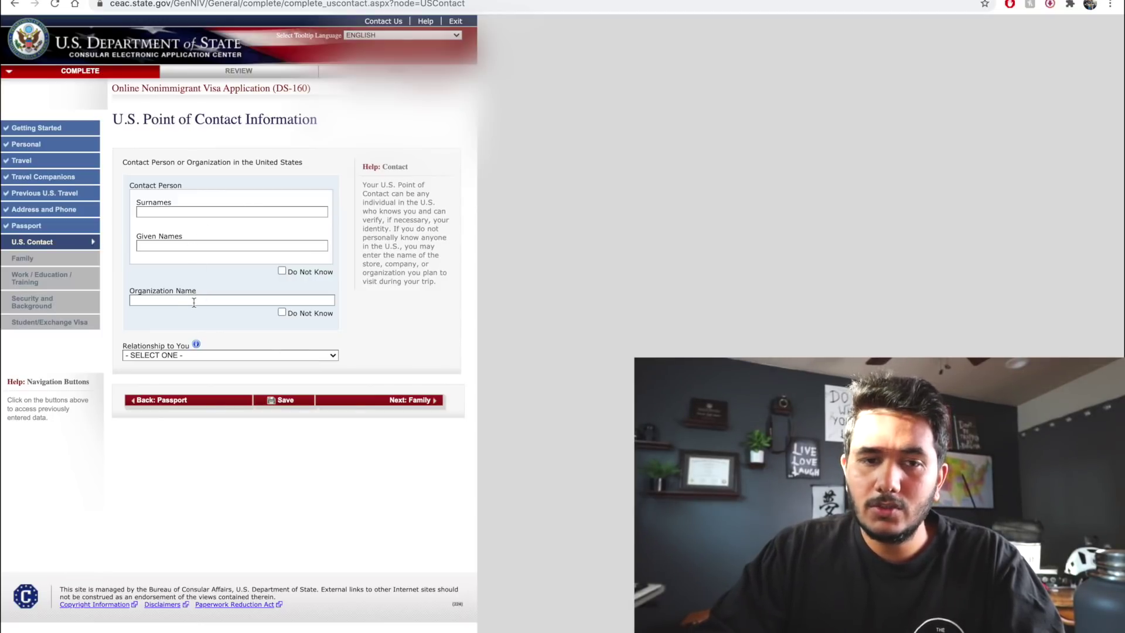
# Enter the contact's name, organization CHICO STATE, and relationship SCHOOL OFFICIAL
pyautogui.click(227, 209)
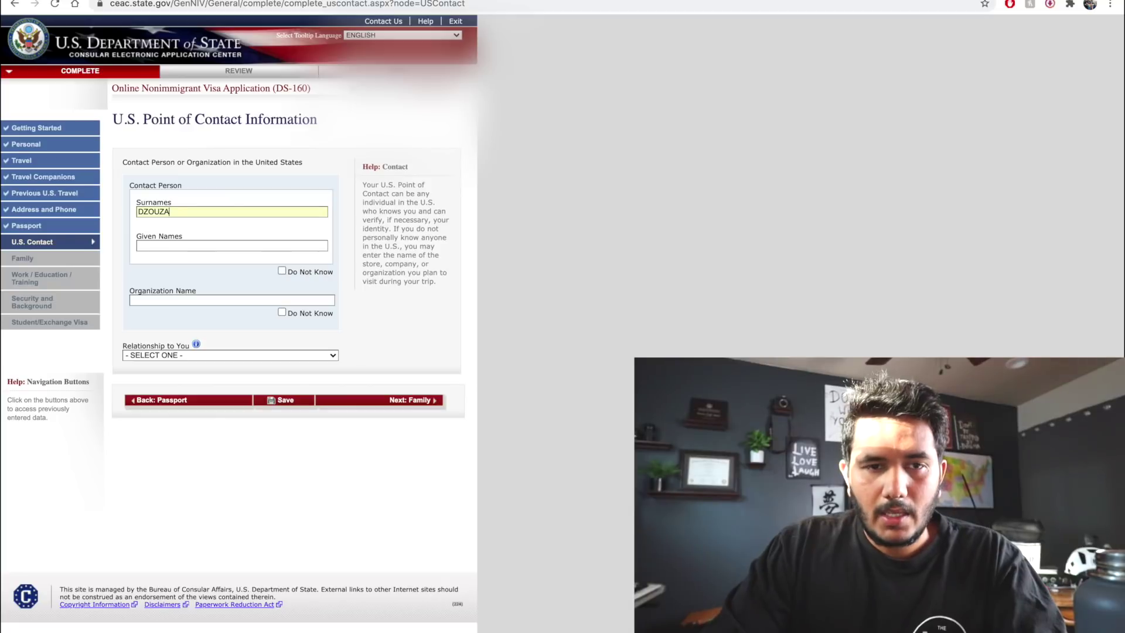
pyautogui.press('Tab')
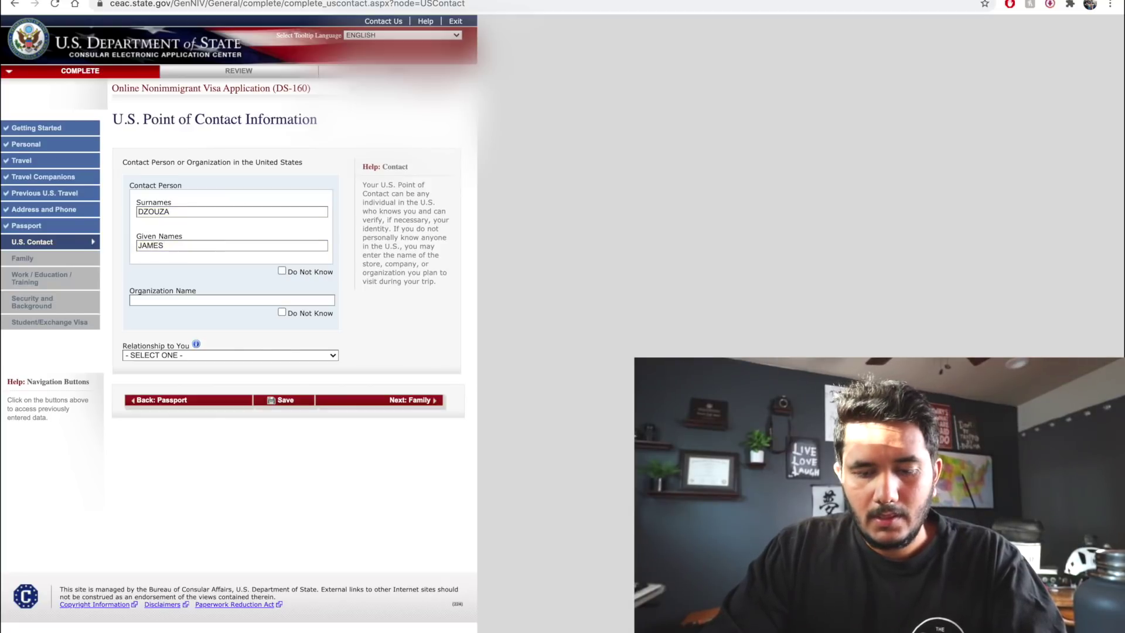
pyautogui.write('CHICO STATE')
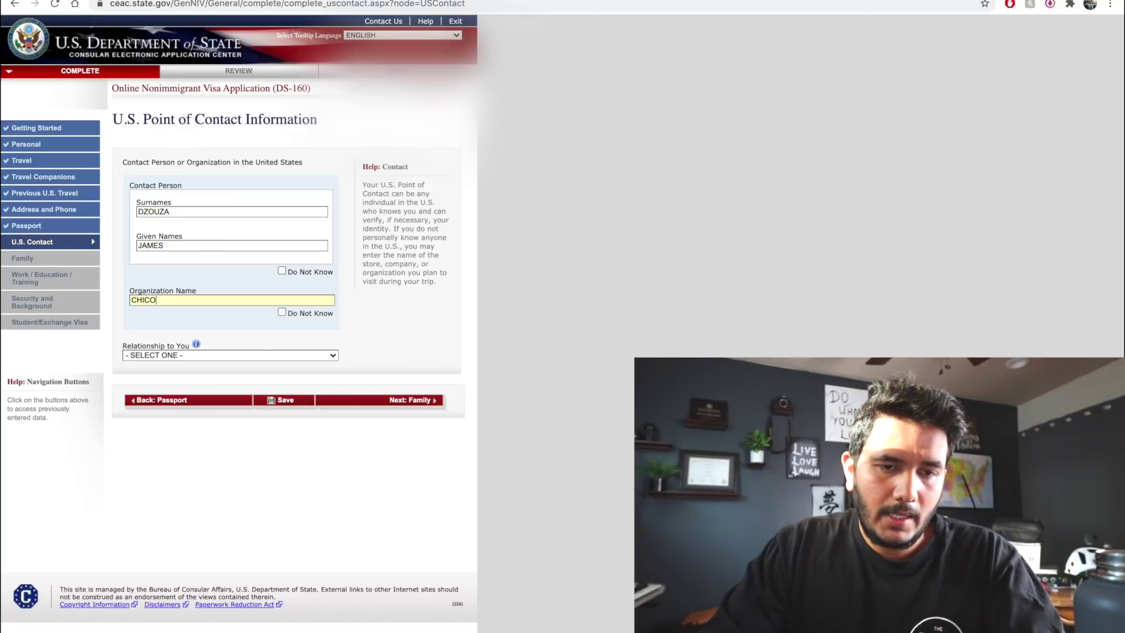
pyautogui.click(198, 356)
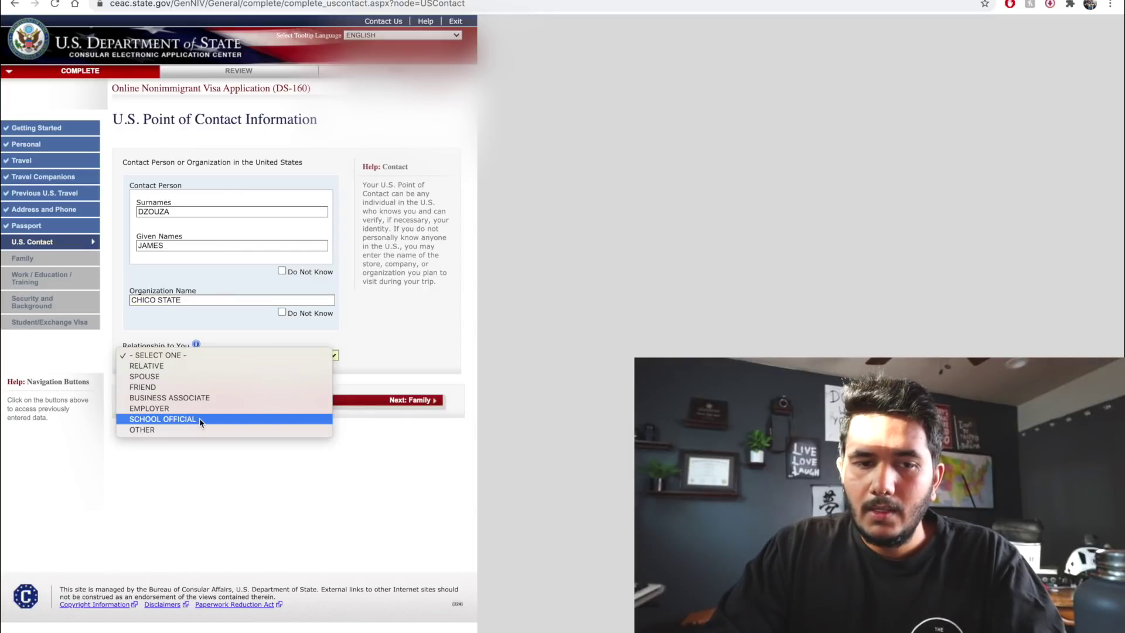
pyautogui.click(198, 419)
# Set state CALIFORNIA, enter ZIP and phone, mark e-mail Does Not Apply, and save
pyautogui.scroll(-2, 173, 355)
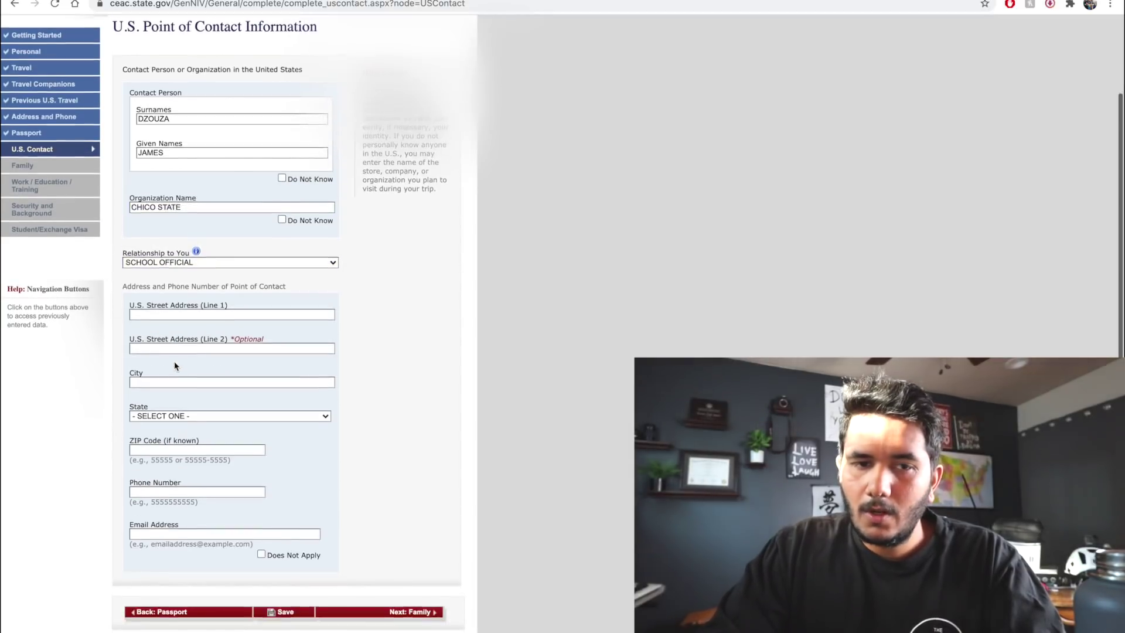
pyautogui.scroll(-1, 263, 261)
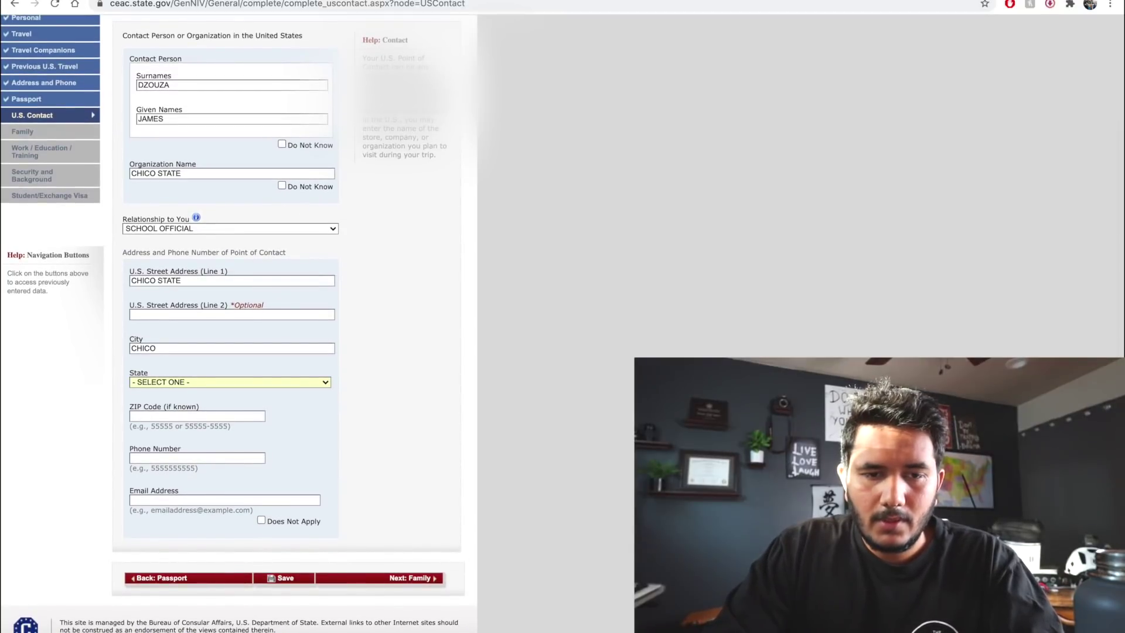
pyautogui.press('c')
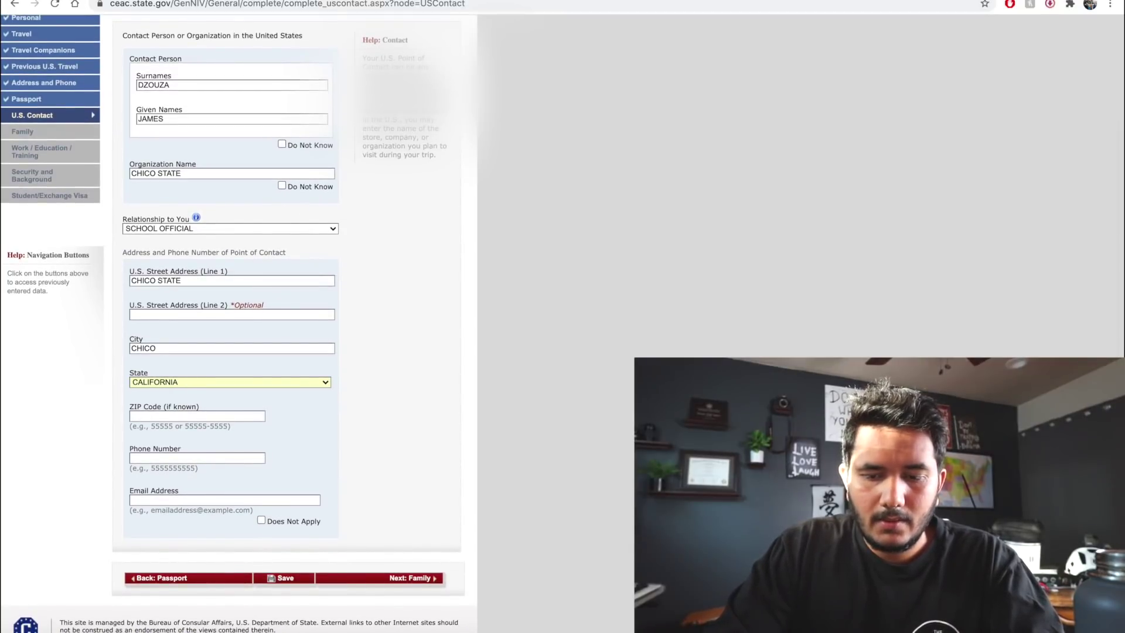
pyautogui.press('Tab')
pyautogui.write('234124')
pyautogui.press('Tab')
pyautogui.write('23423523')
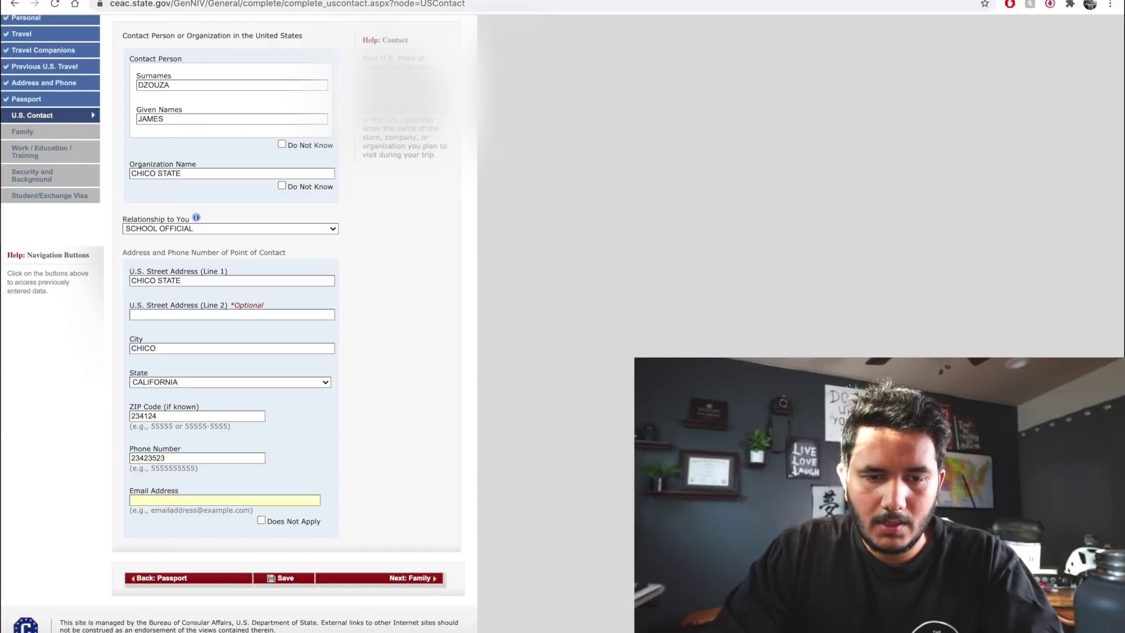
pyautogui.click(262, 520)
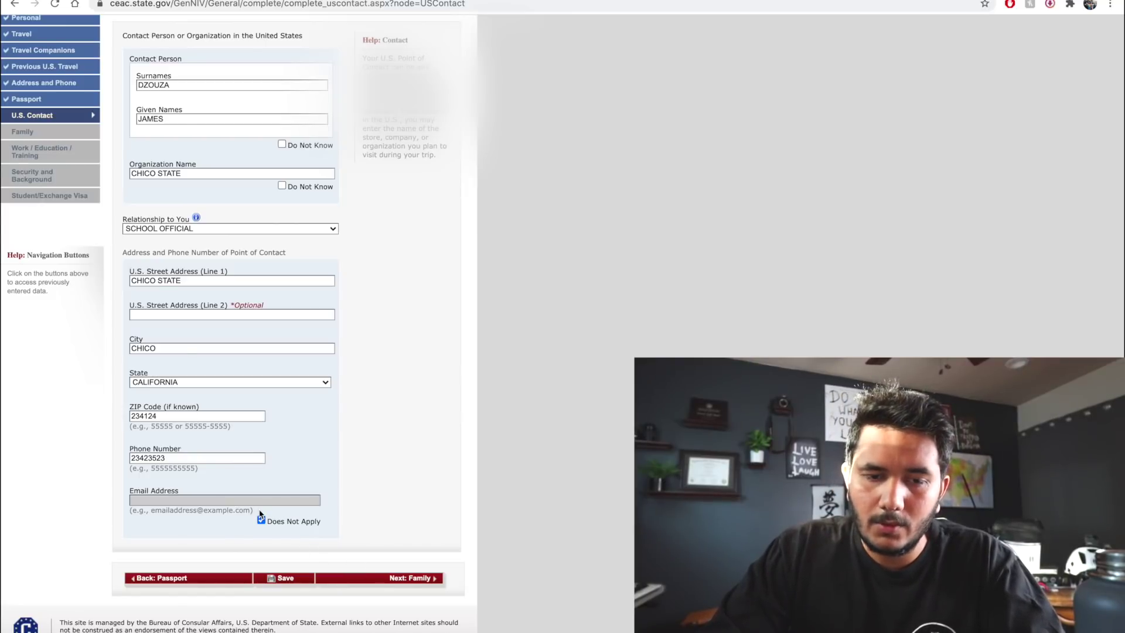
pyautogui.click(289, 579)
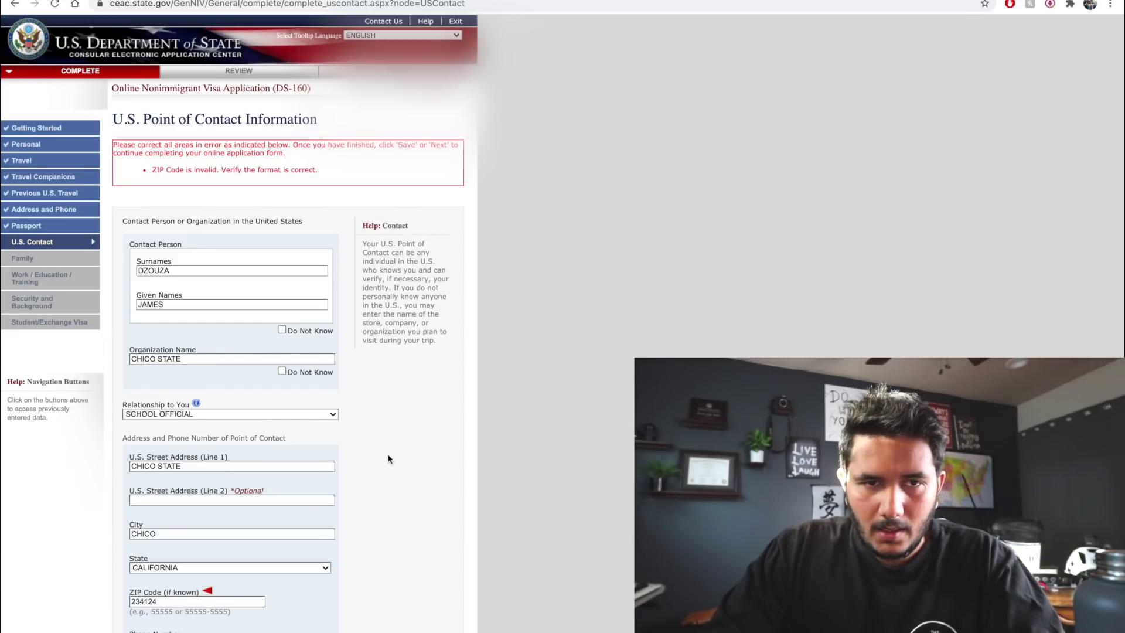
# Correct the ZIP code to 95973 and save the point of contact again
pyautogui.scroll(-3, 388, 458)
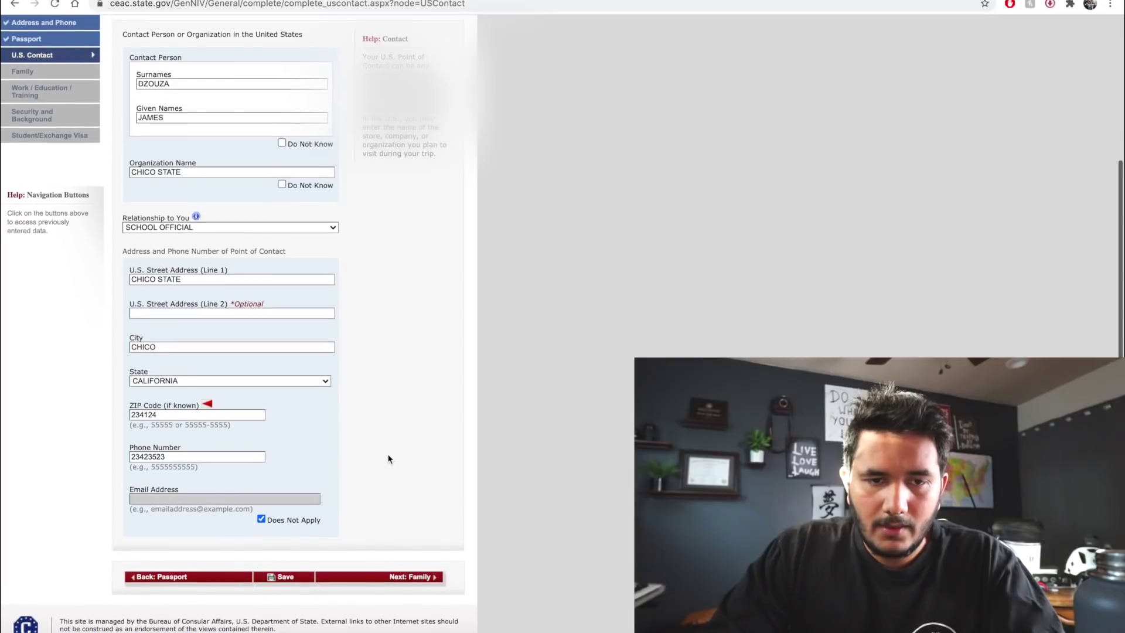
pyautogui.tripleClick(225, 419)
pyautogui.write('95973')
pyautogui.press('Tab')
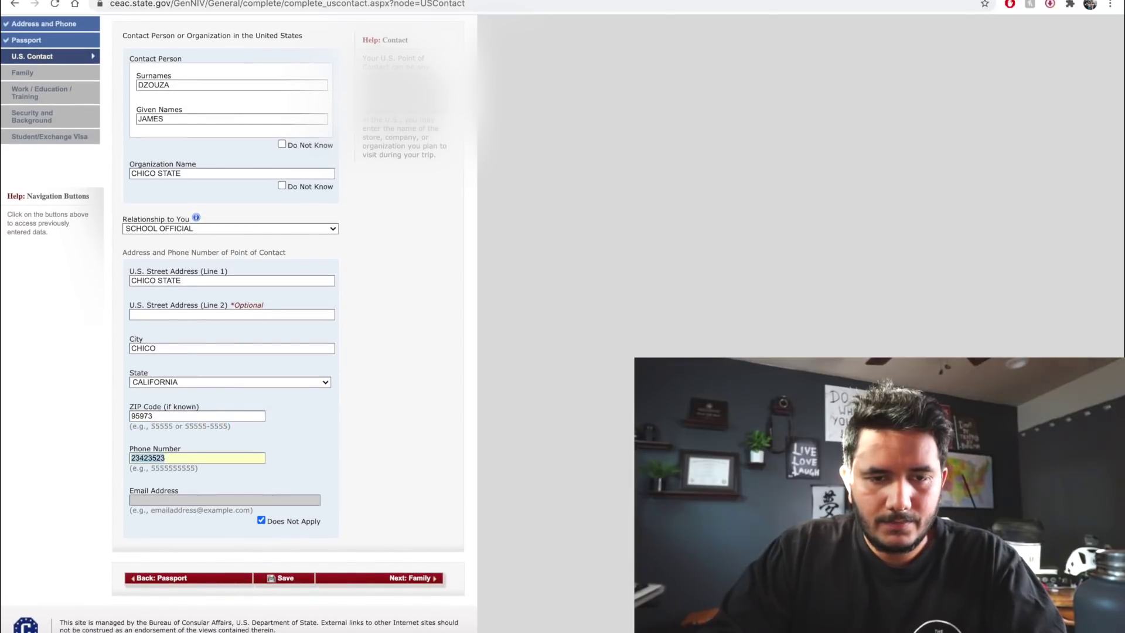
pyautogui.click(285, 578)
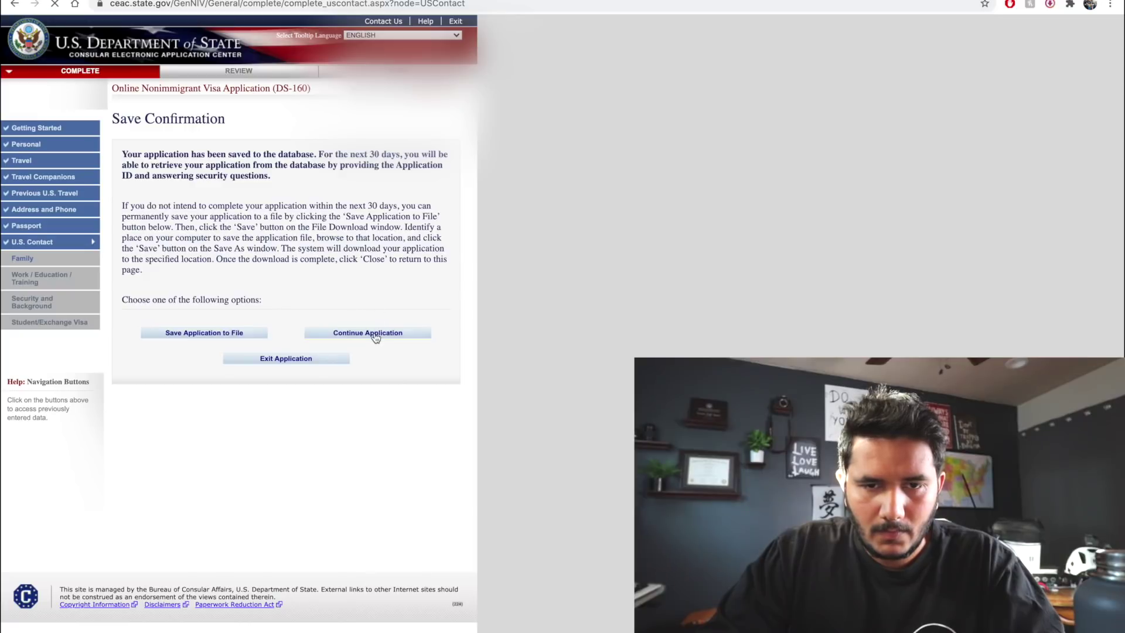
pyautogui.scroll(-3, 271, 473)
# Enter the father's names, birth date 01 JAN 1975, and No to him being in the U.S
pyautogui.click(354, 583)
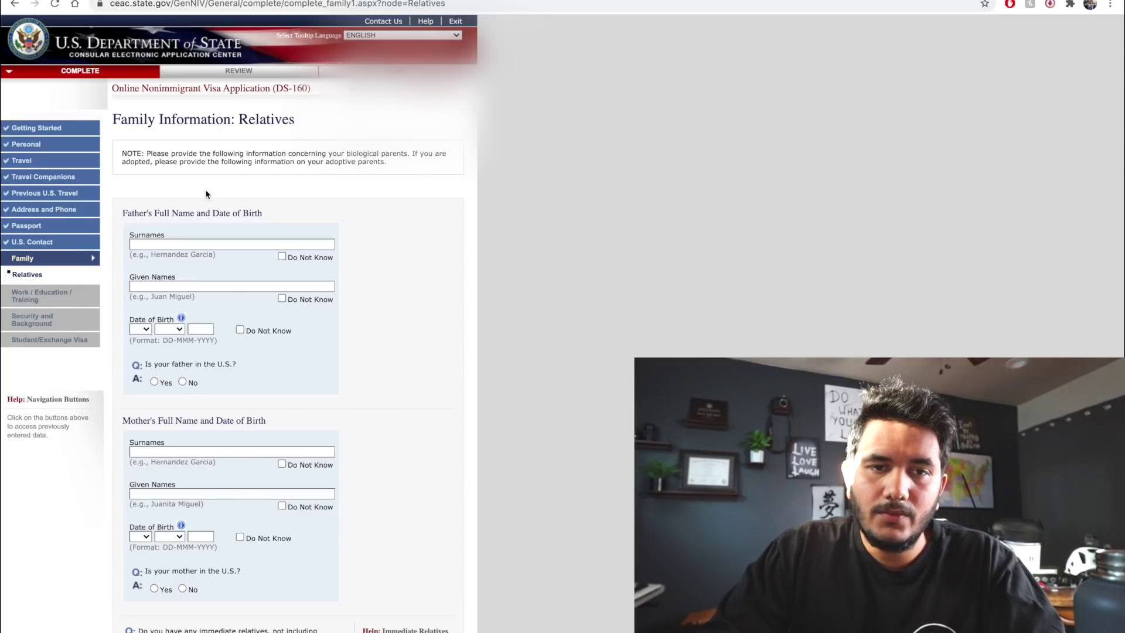
pyautogui.scroll(-1, 223, 183)
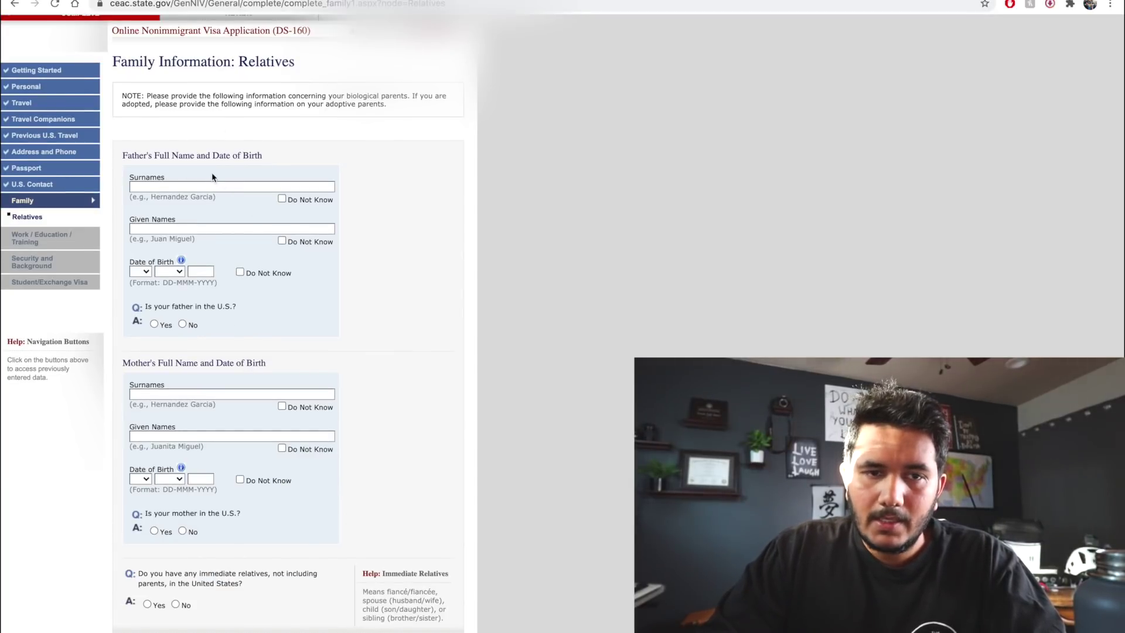
pyautogui.click(226, 185)
pyautogui.write('J')
pyautogui.press('Tab')
pyautogui.write('YUDI')
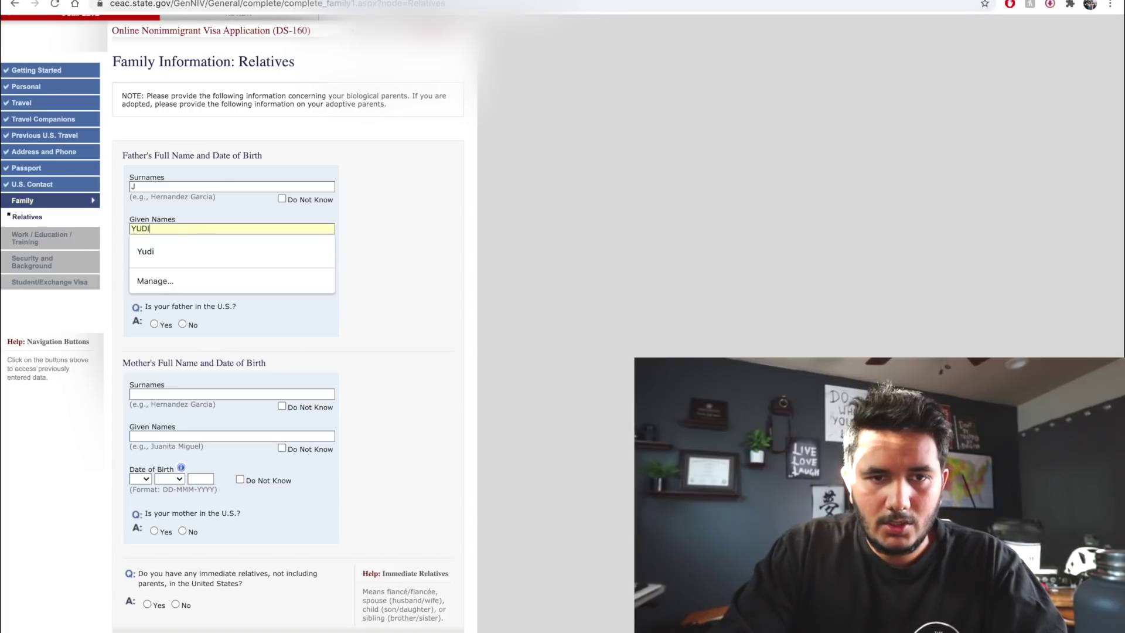
pyautogui.write(' J DAD')
pyautogui.press('Tab')
pyautogui.write('01')
pyautogui.scroll(-1, 169, 235)
pyautogui.click(169, 223)
pyautogui.click(169, 234)
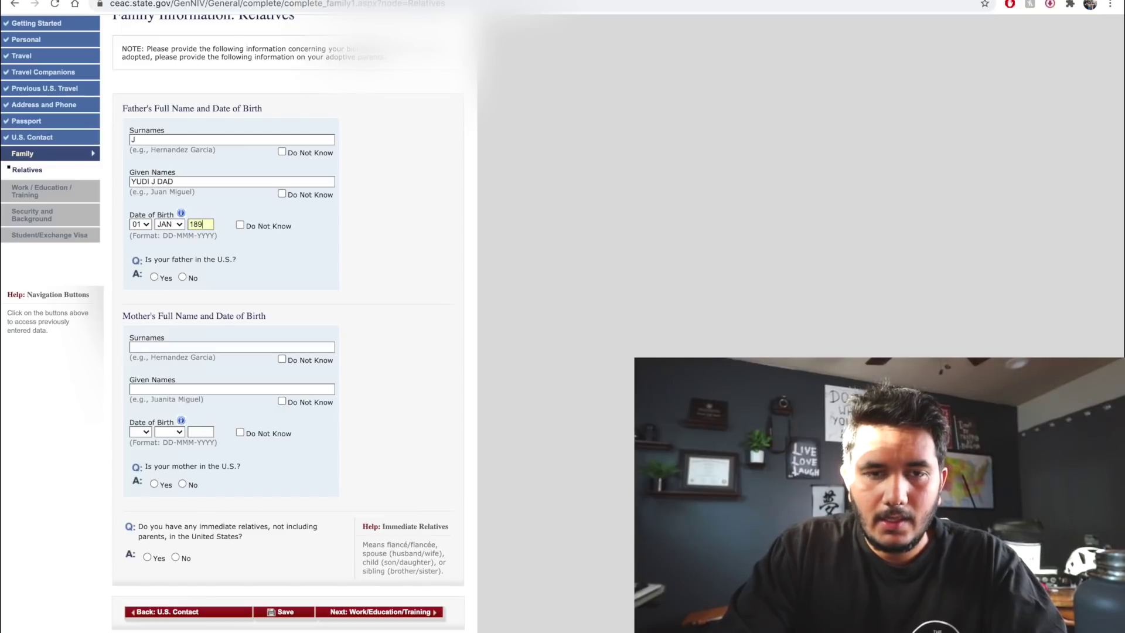
pyautogui.press('BackSpace')
pyautogui.press('BackSpace')
pyautogui.write('975')
pyautogui.click(184, 276)
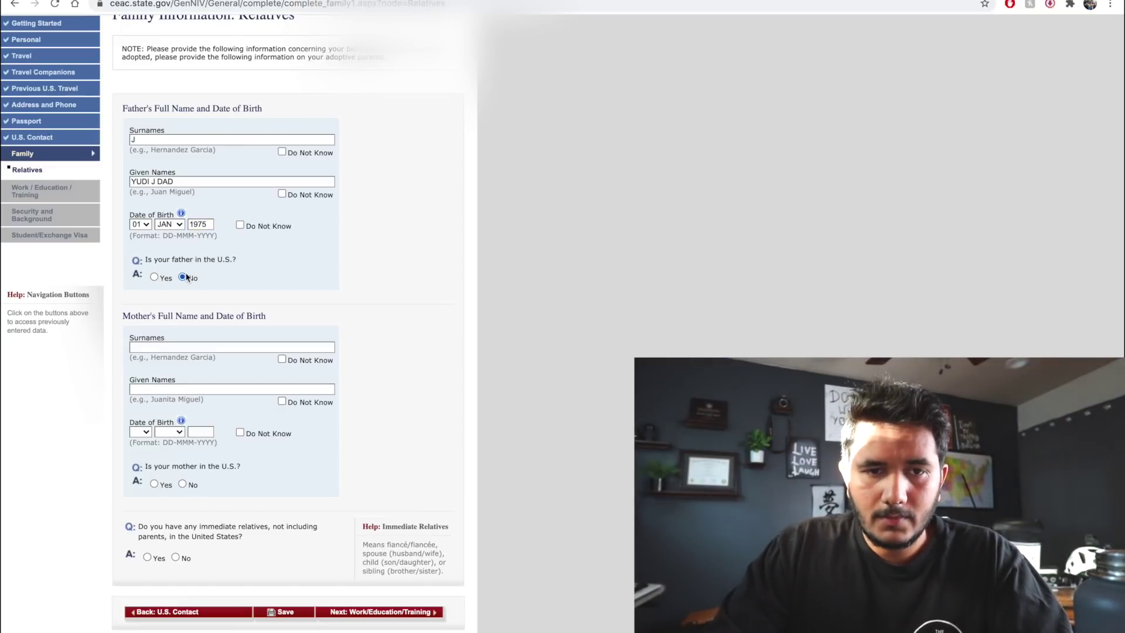
pyautogui.scroll(-1, 239, 277)
# Enter the mother's name and birth date 01 JAN 1975
pyautogui.click(229, 303)
pyautogui.write('J')
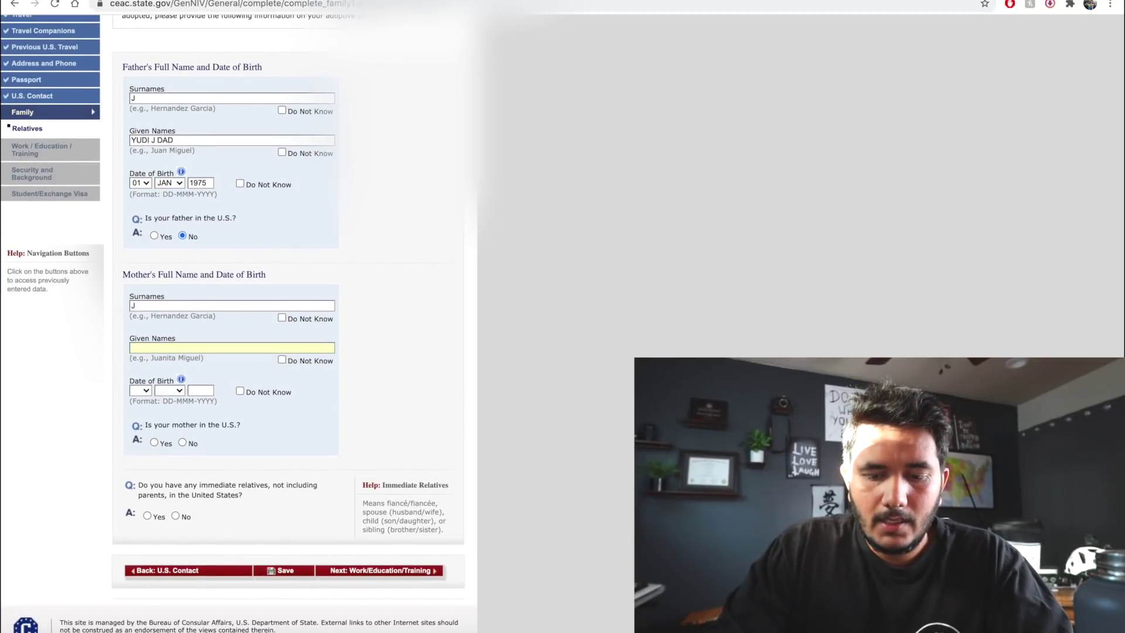
pyautogui.write('YUD')
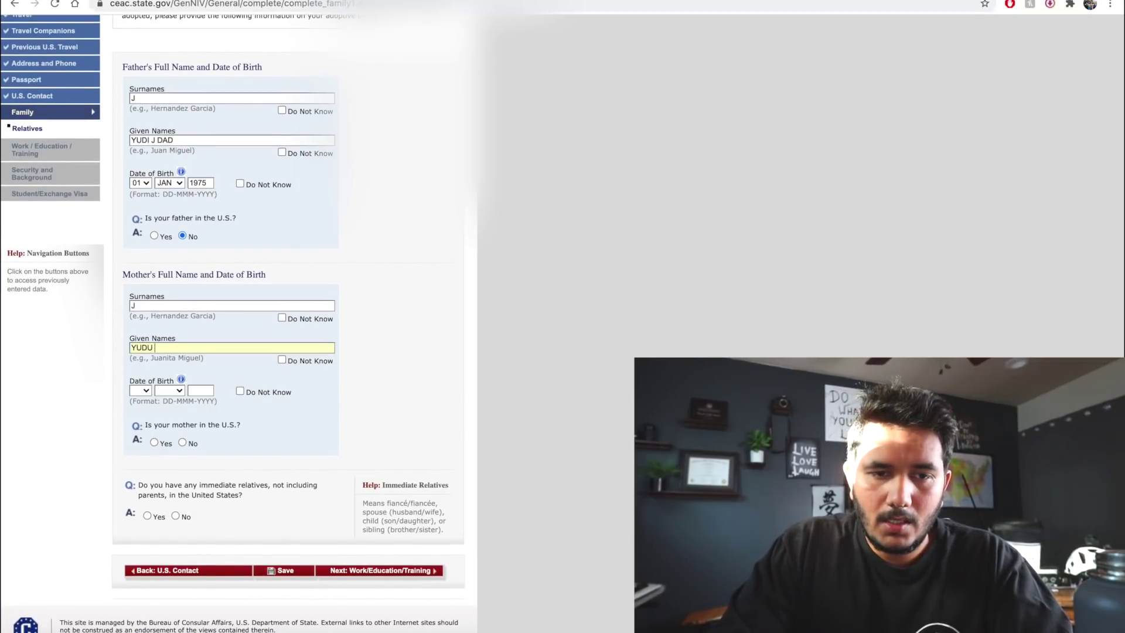
pyautogui.write('I J MOM')
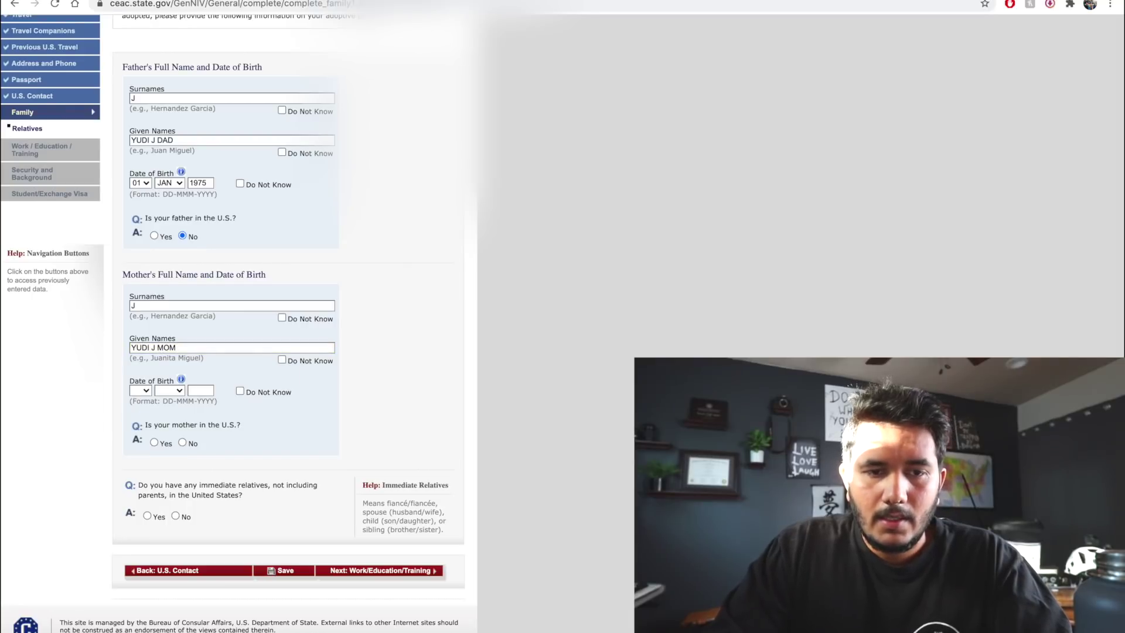
pyautogui.scroll(1, 190, 322)
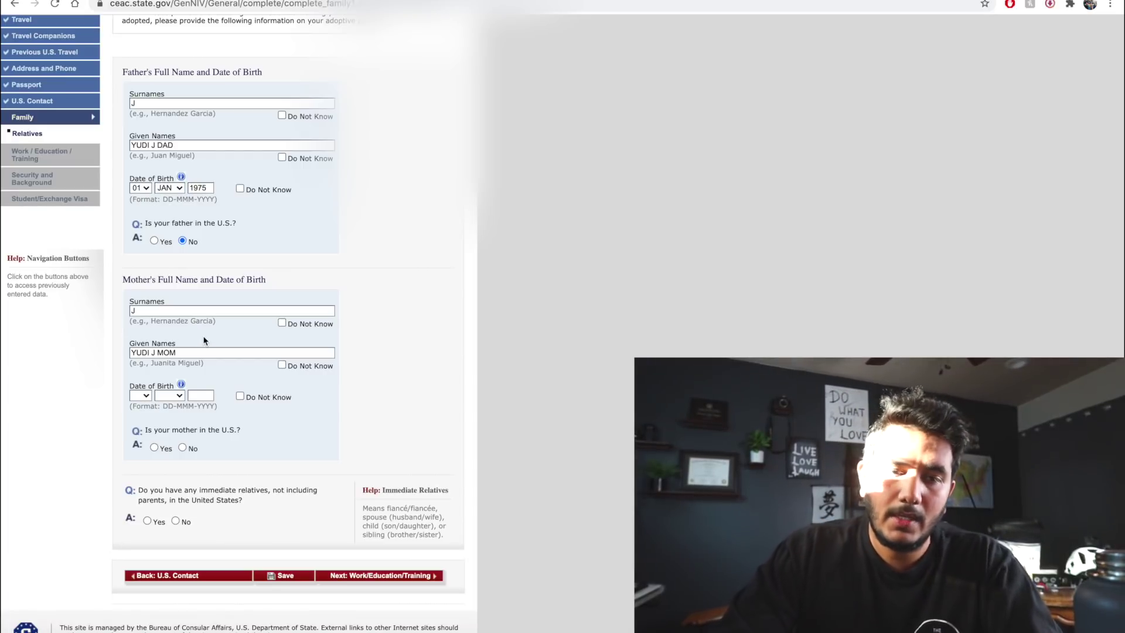
pyautogui.click(136, 394)
pyautogui.click(139, 410)
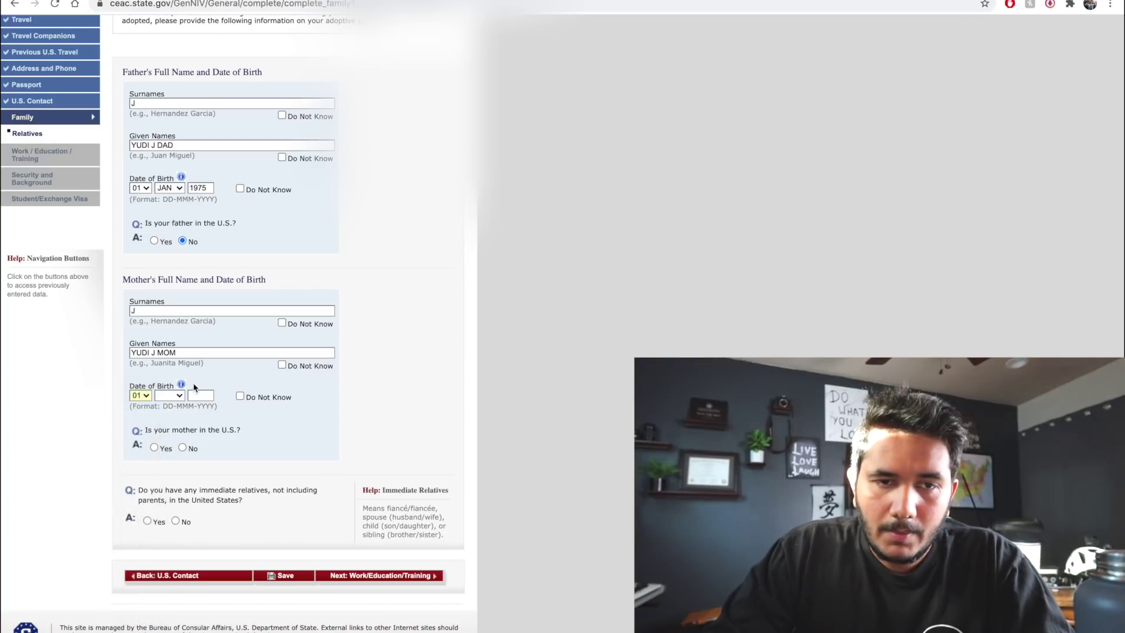
pyautogui.click(169, 396)
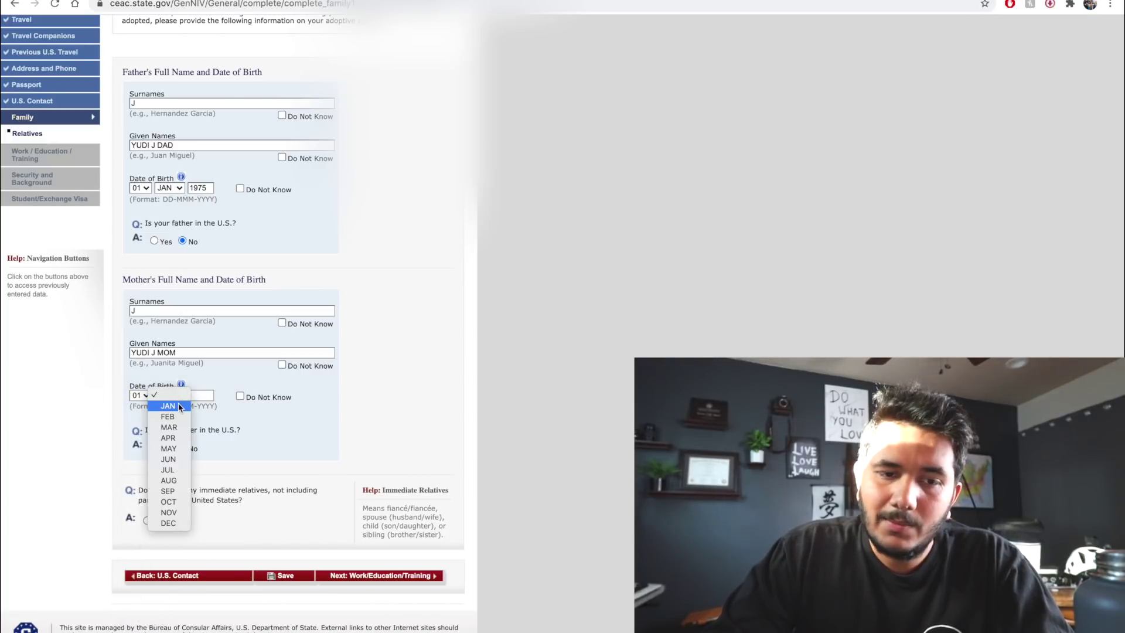
pyautogui.click(168, 406)
pyautogui.click(204, 396)
pyautogui.write('1975')
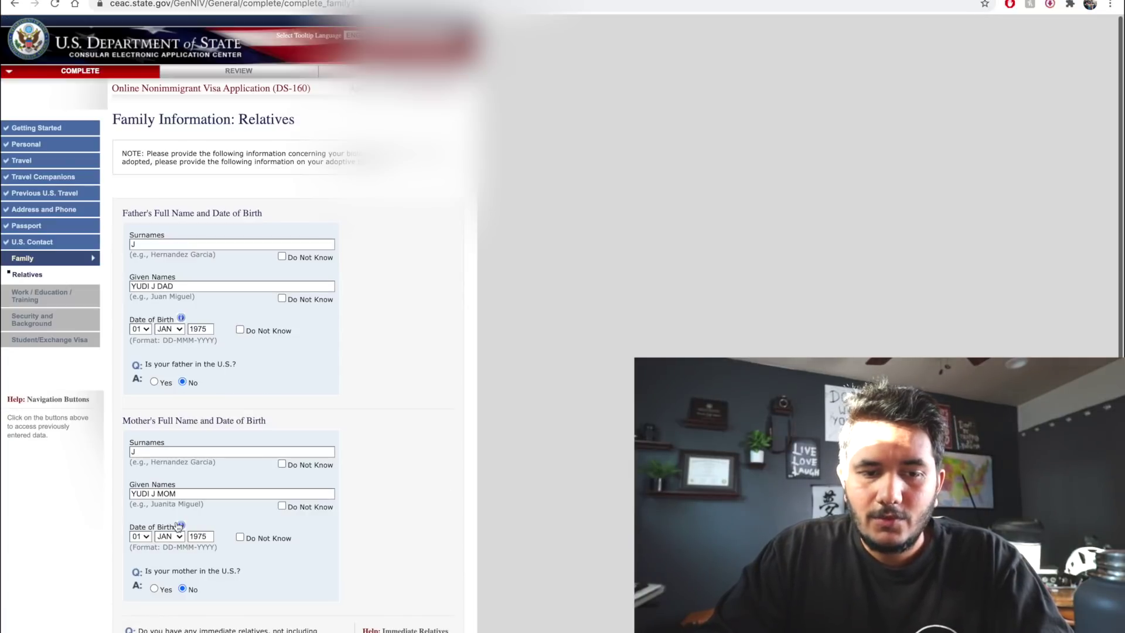
pyautogui.scroll(1, 177, 527)
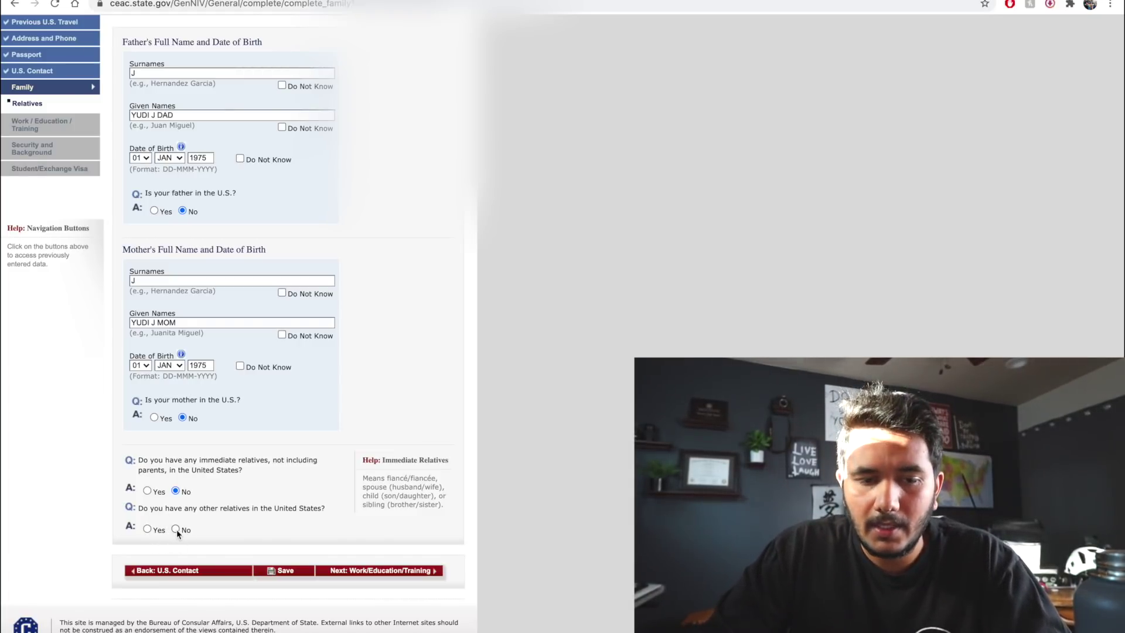
# Answer No to other U.S. relatives, save, and go on to Present Work/Education
pyautogui.click(176, 528)
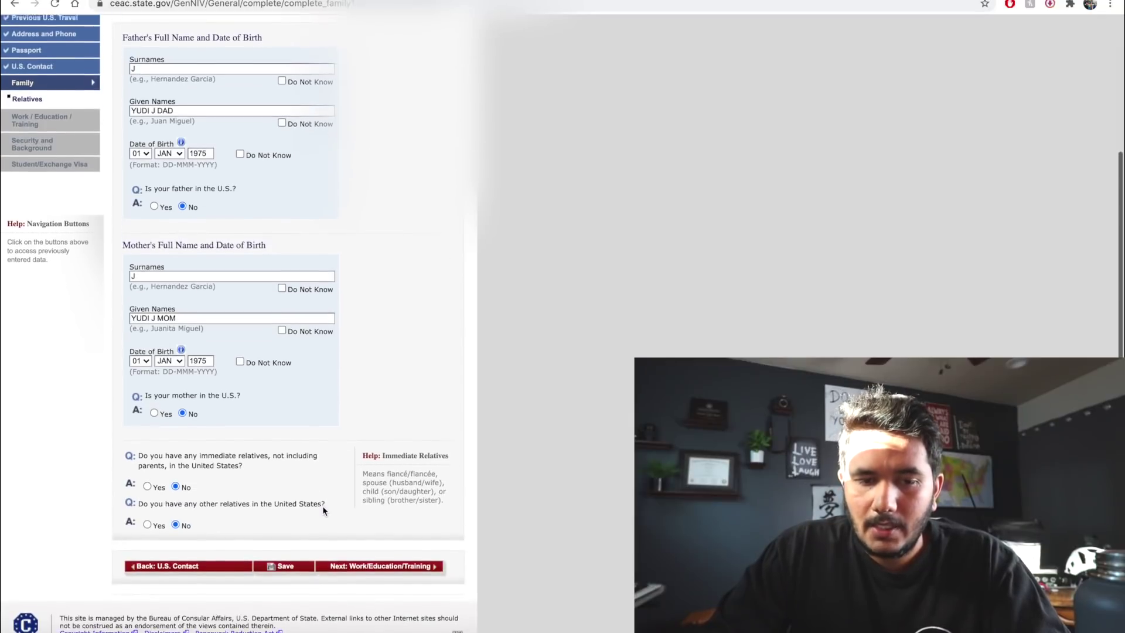
pyautogui.click(287, 572)
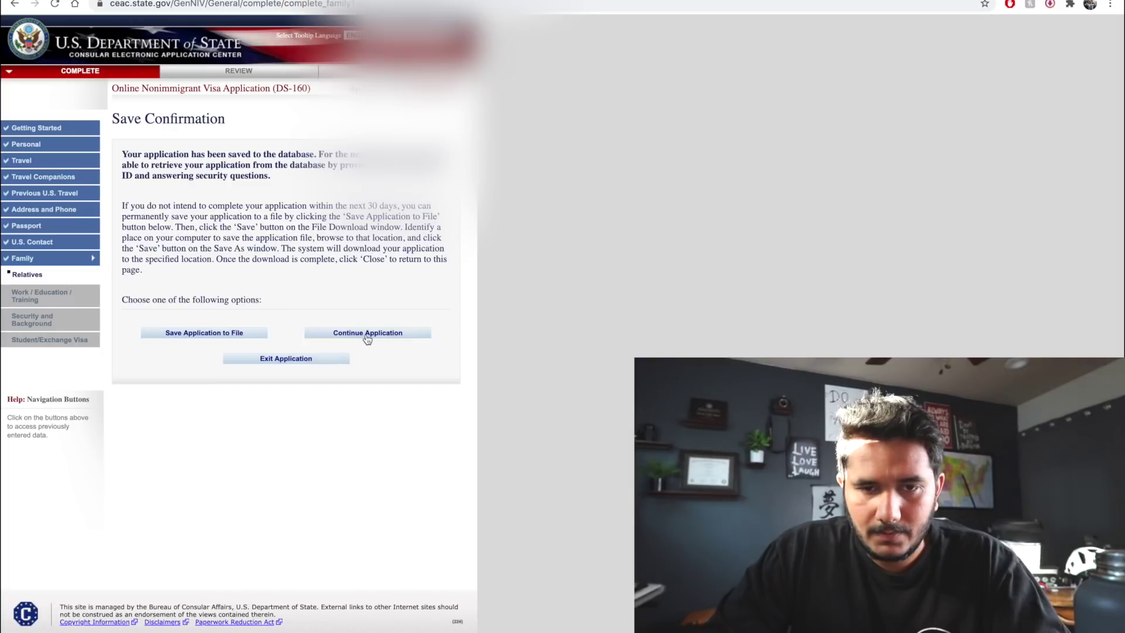
pyautogui.click(368, 333)
pyautogui.scroll(-5, 367, 338)
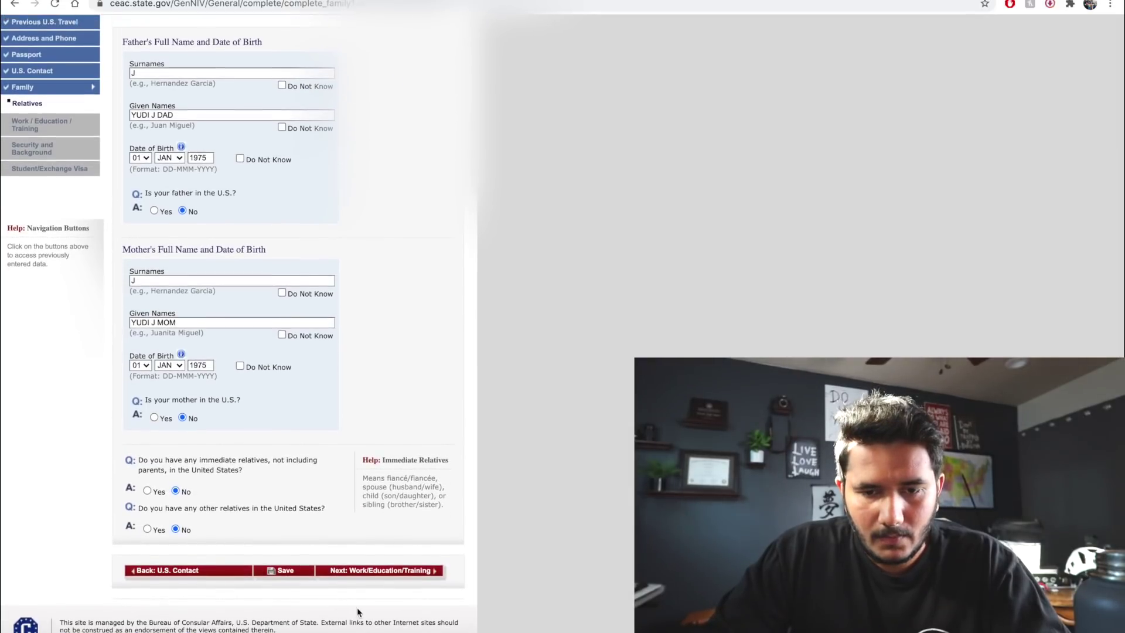
pyautogui.click(403, 573)
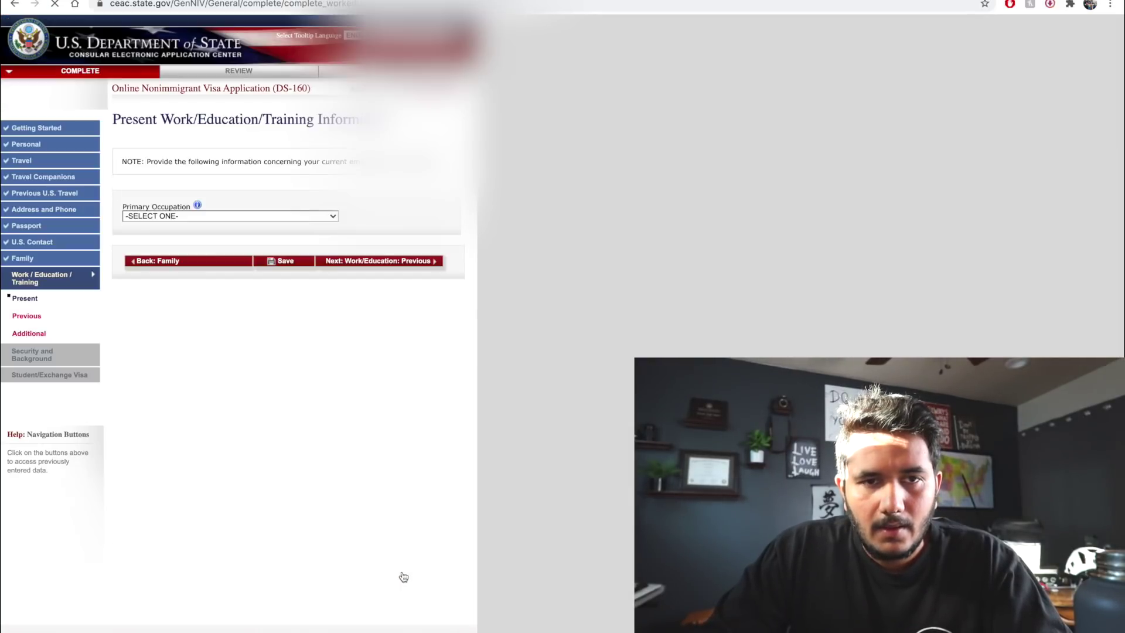
# Set the primary occupation to STUDENT with school name DJ SANGHVI
pyautogui.click(317, 217)
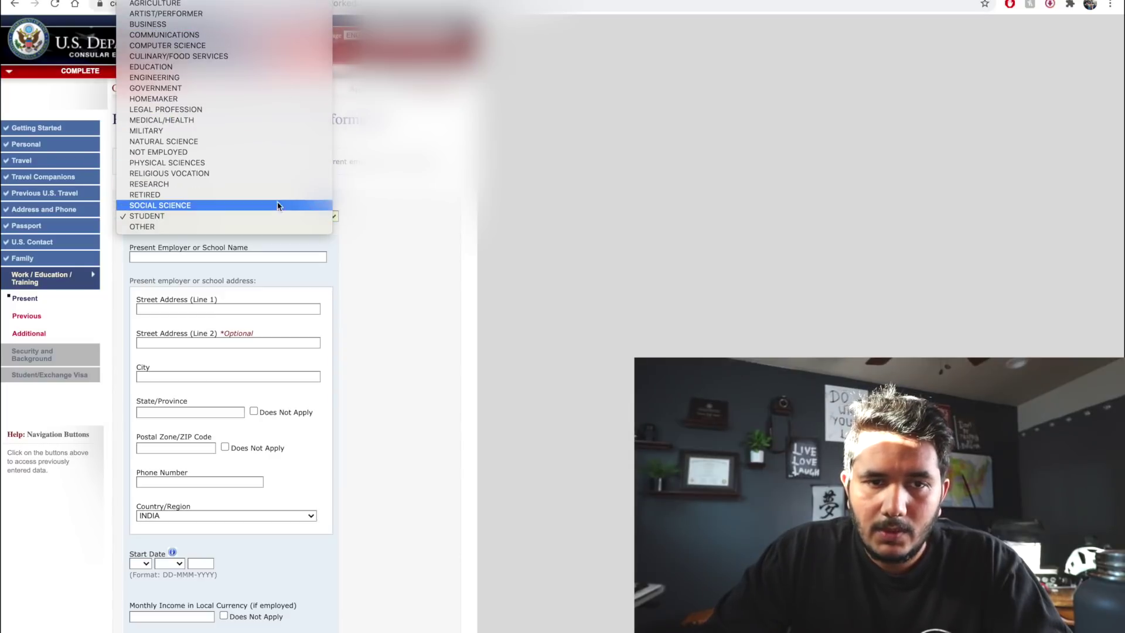
pyautogui.click(299, 216)
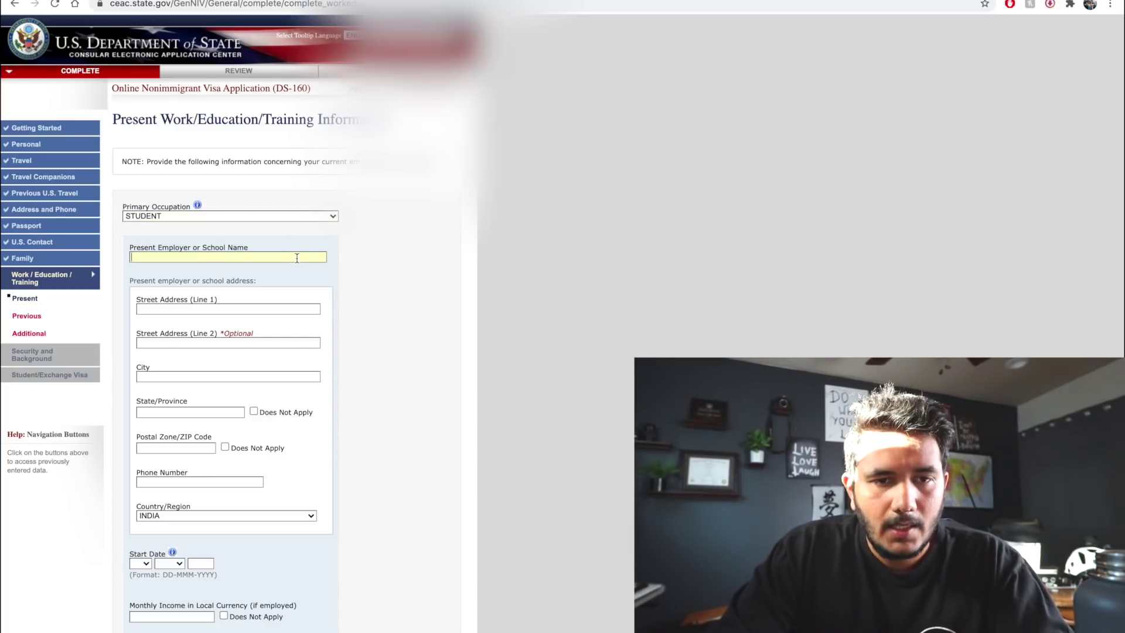
pyautogui.write('DJ SAN')
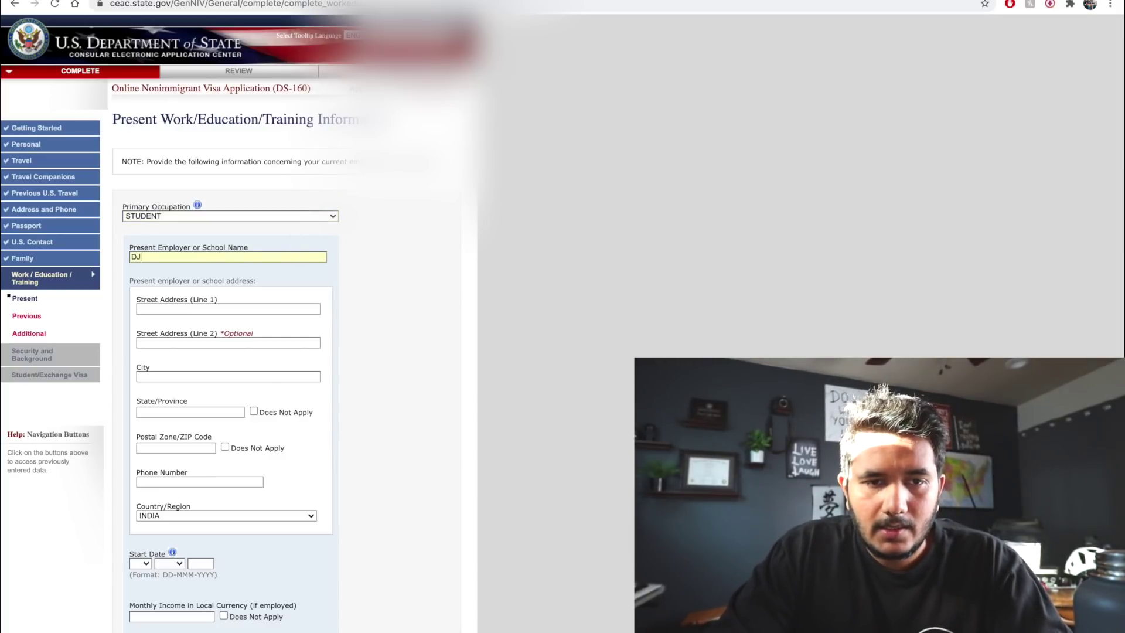
pyautogui.write('GHVI')
pyautogui.press('Tab')
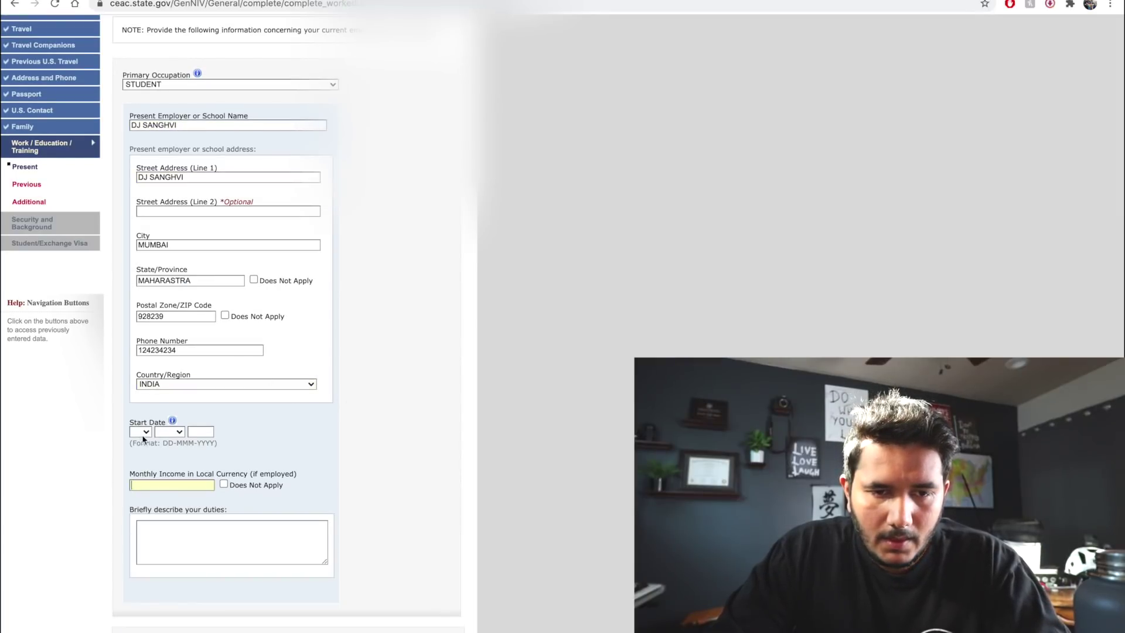
pyautogui.scroll(-2, 145, 439)
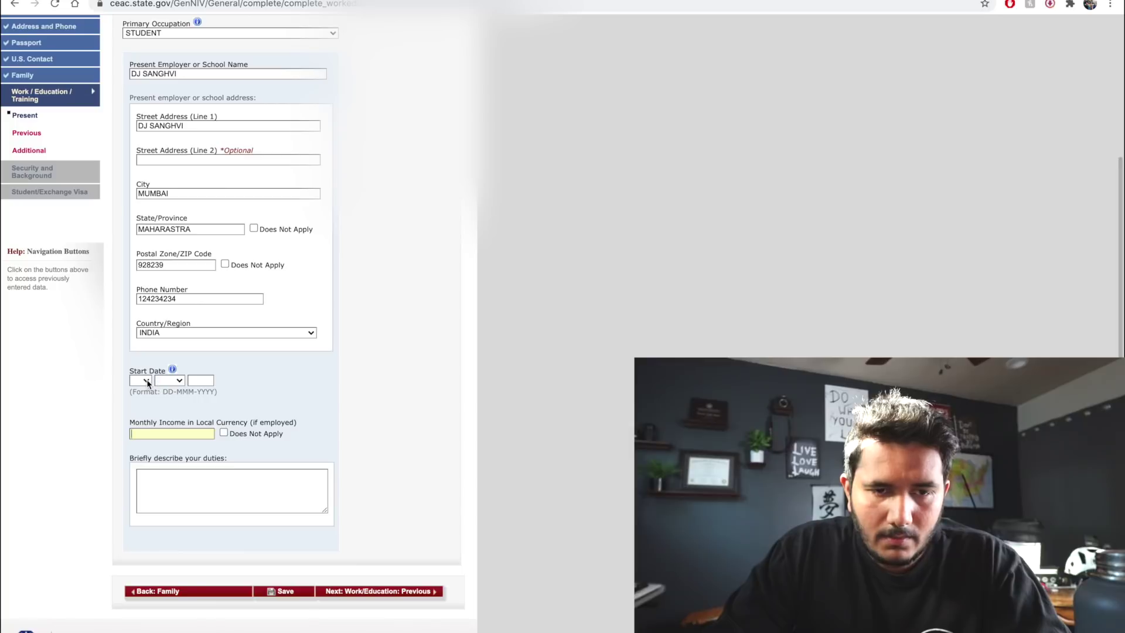
# Set start date 01 JUL 2012, income Does Not Apply, and duties 'I AM A STUDENT'
pyautogui.click(146, 381)
pyautogui.click(143, 392)
pyautogui.click(169, 380)
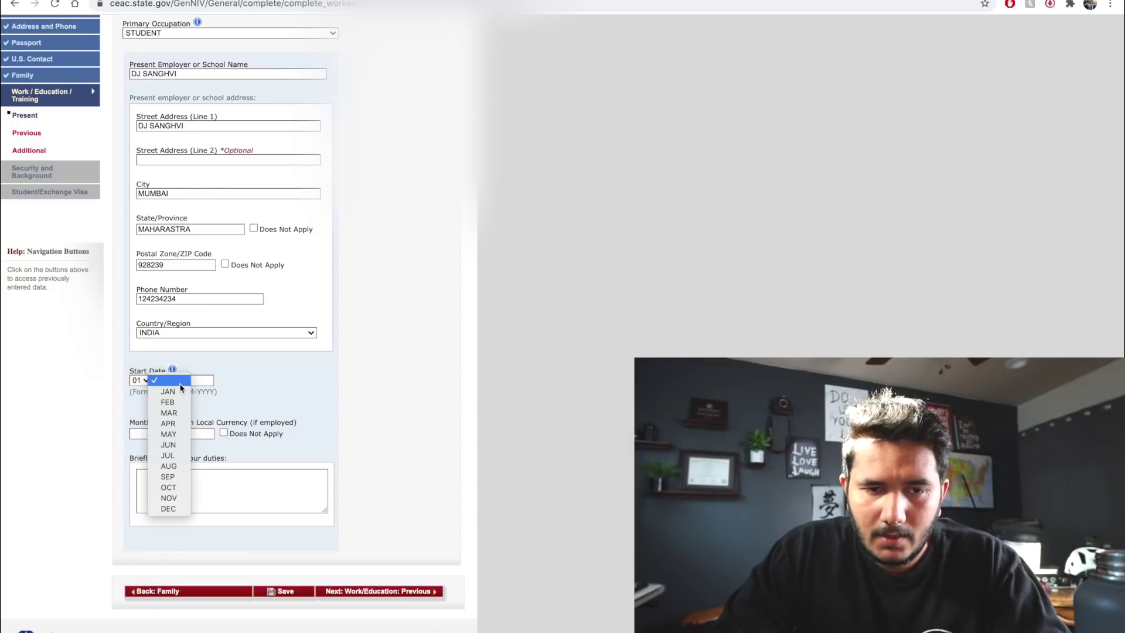
pyautogui.click(169, 455)
pyautogui.click(208, 381)
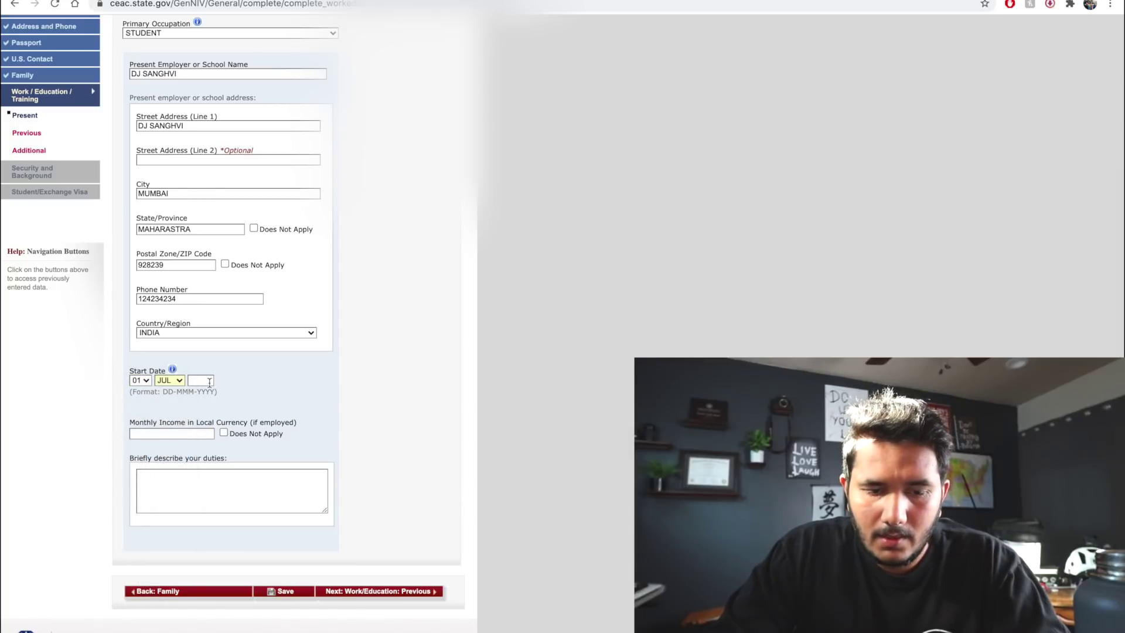
pyautogui.write('2012')
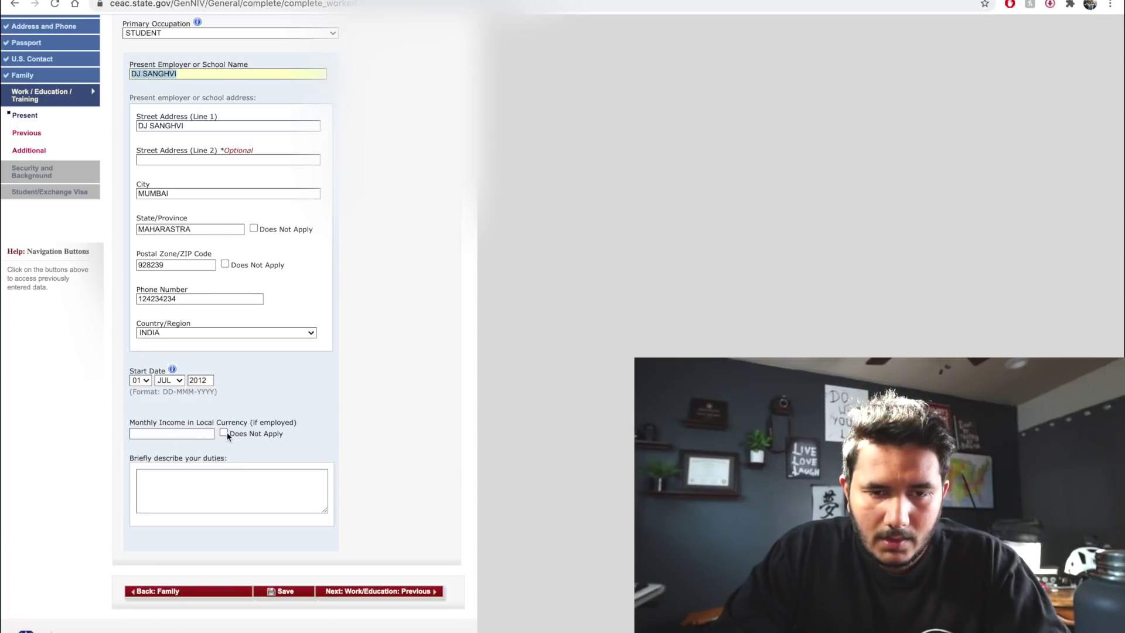
pyautogui.click(224, 433)
pyautogui.click(221, 479)
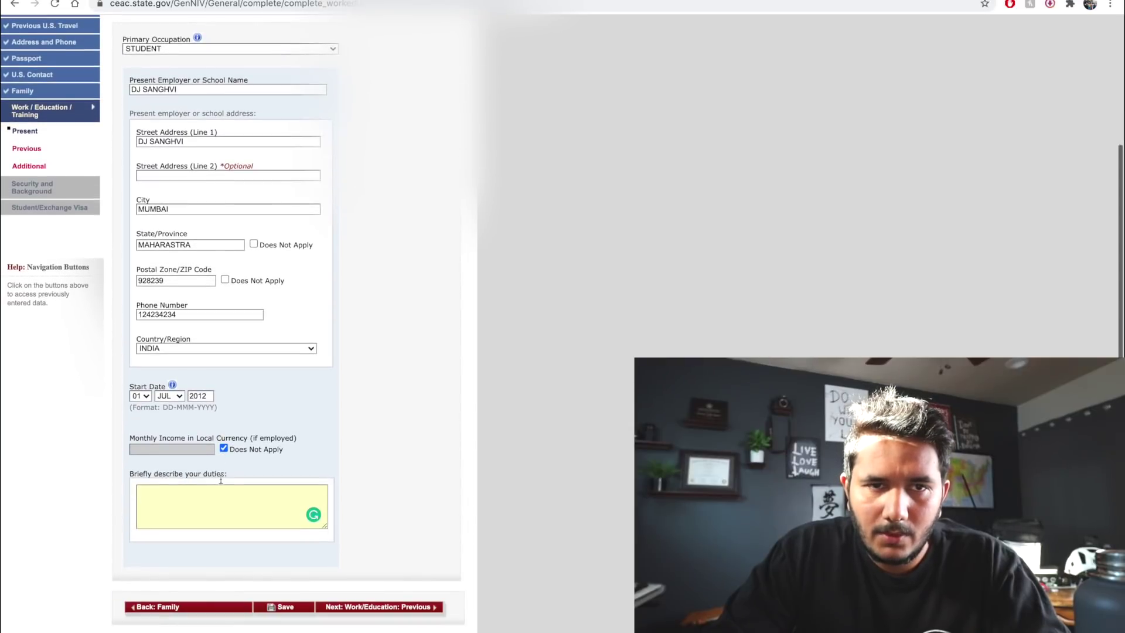
pyautogui.scroll(-1, 221, 479)
pyautogui.write('I AM A STUDENT')
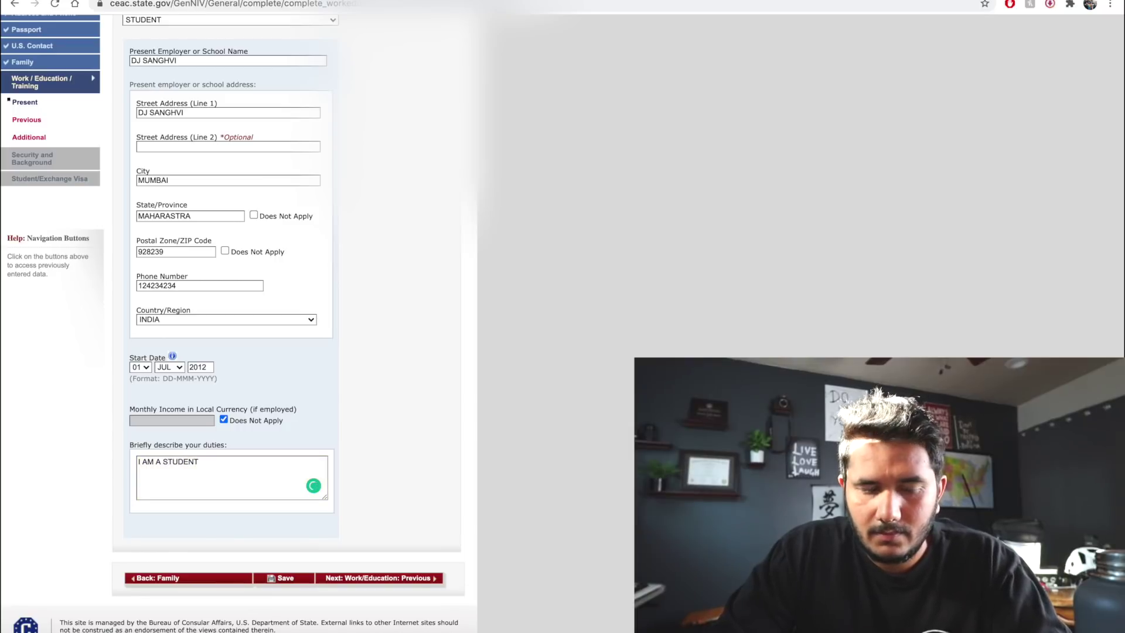
pyautogui.click(376, 579)
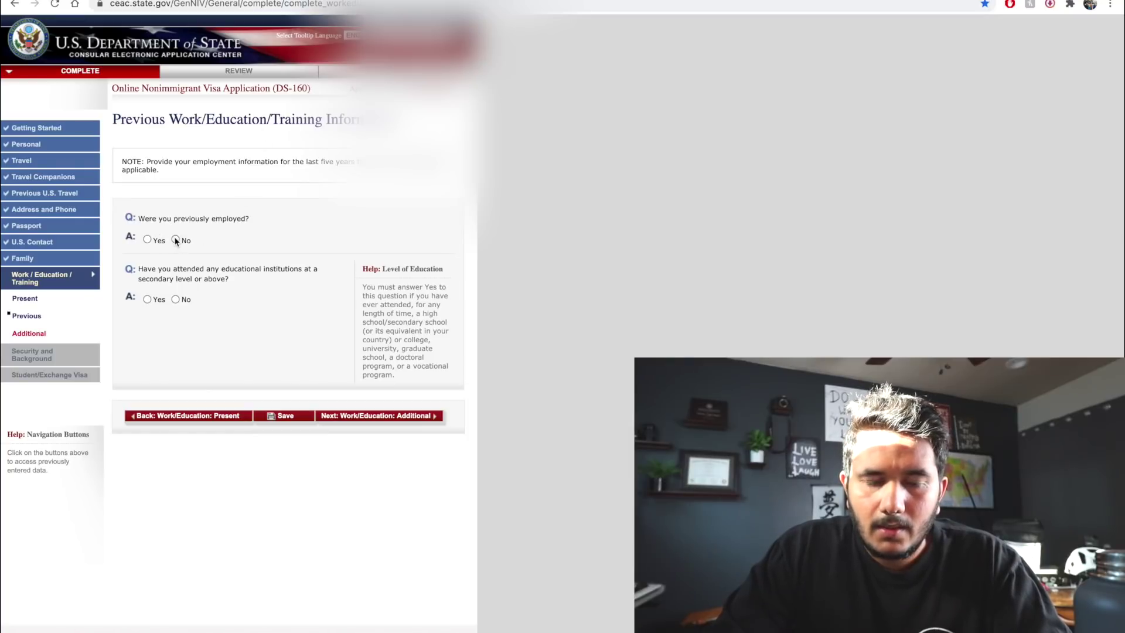
# Answer No to prior employment, Yes to education, and enter course BACHELORS OF ENGINEERING IN INFORMATION TECHNOLOGY
pyautogui.click(175, 240)
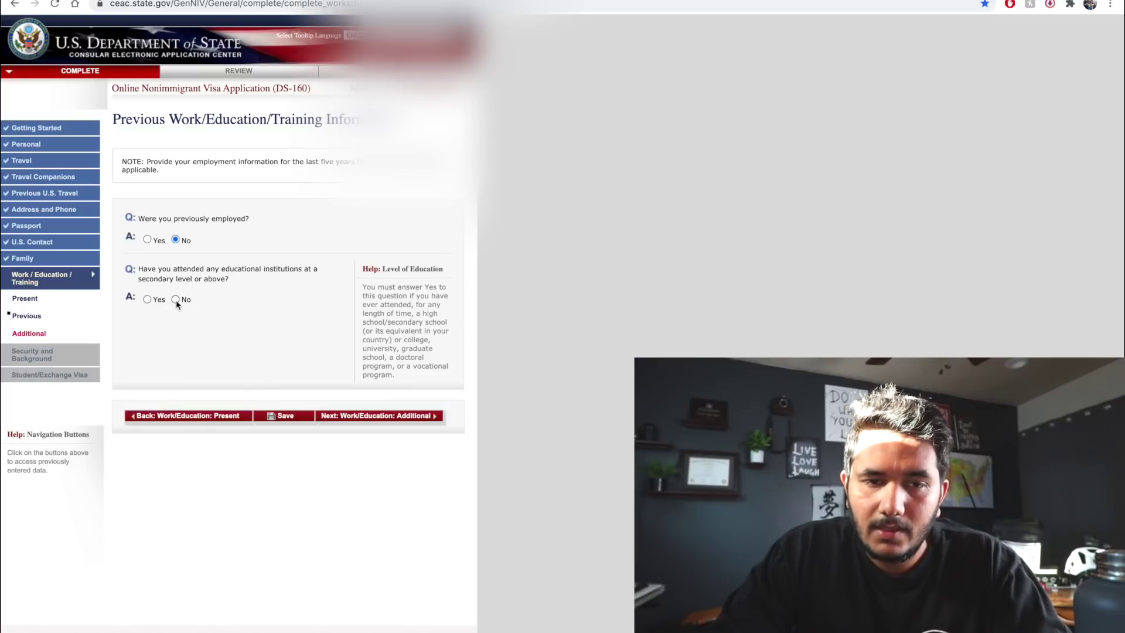
pyautogui.click(152, 300)
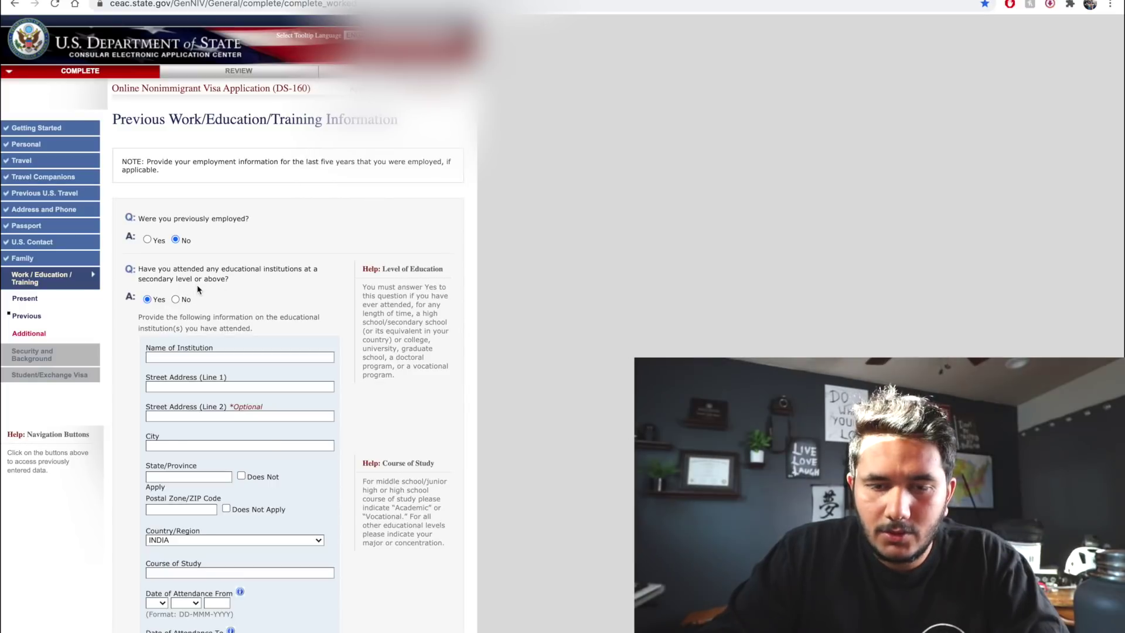
pyautogui.scroll(-3, 217, 302)
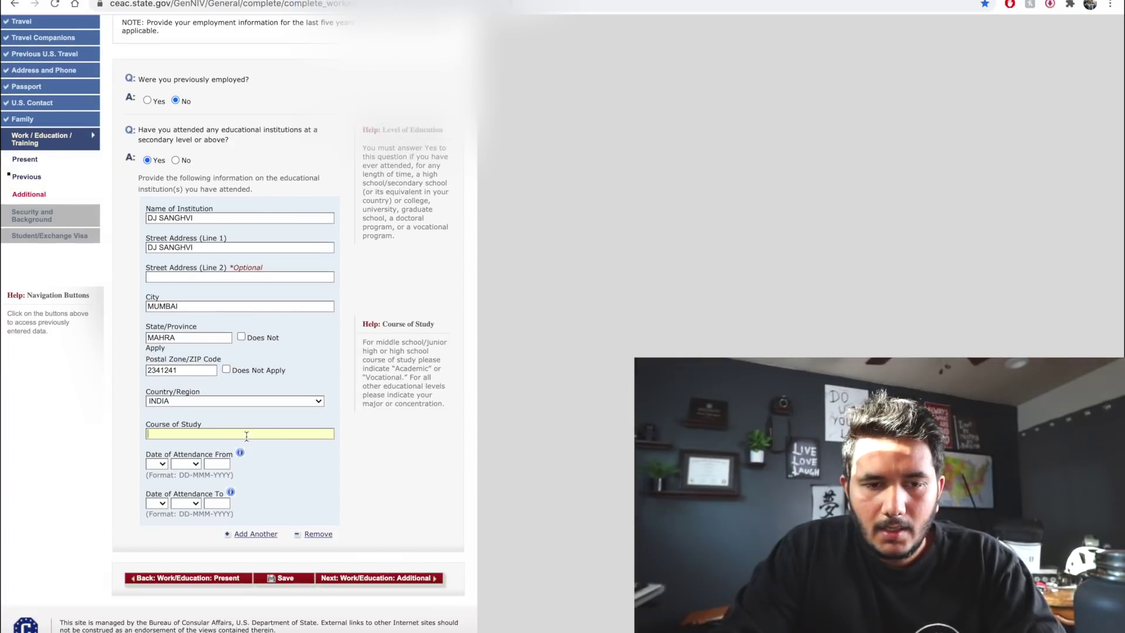
pyautogui.write('ELO')
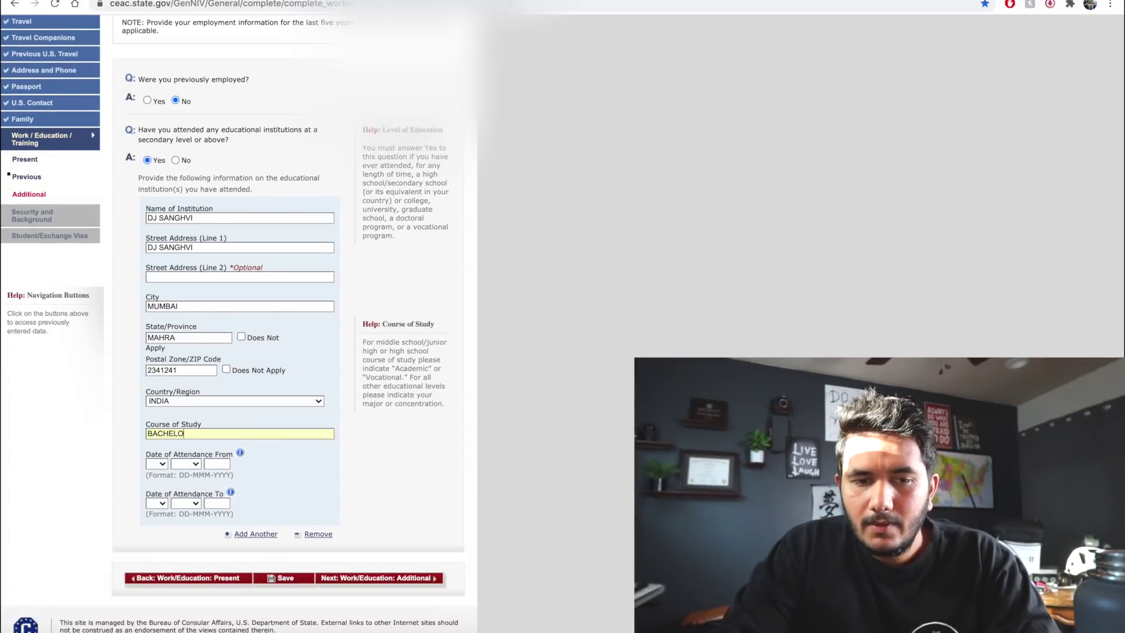
pyautogui.write('RS OF ENGINEERING IN IT')
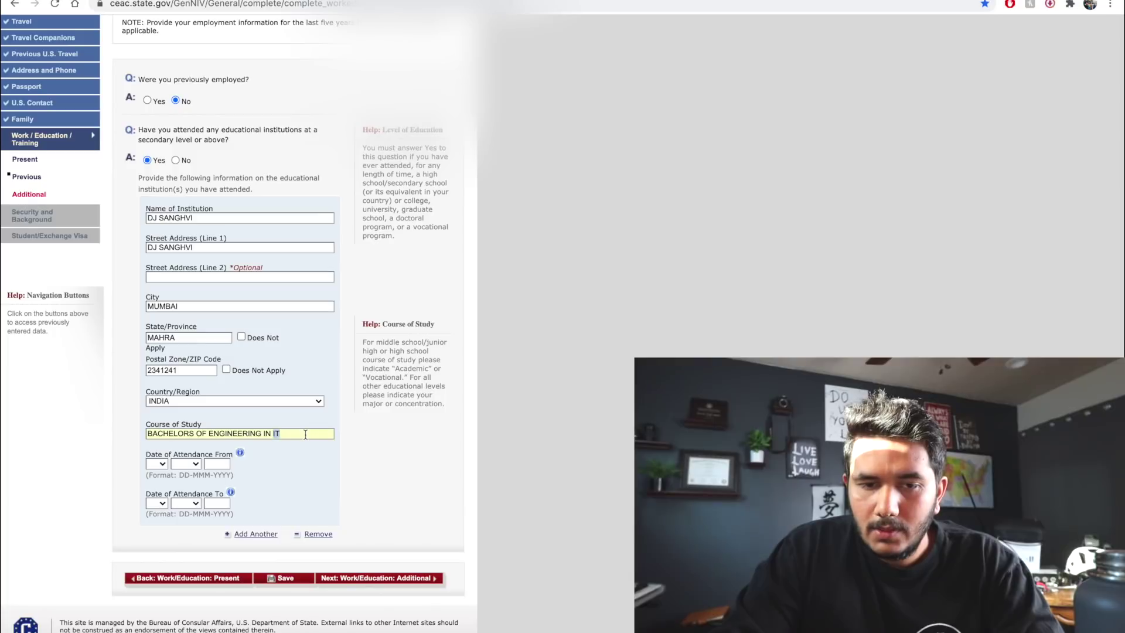
pyautogui.write('INFOR')
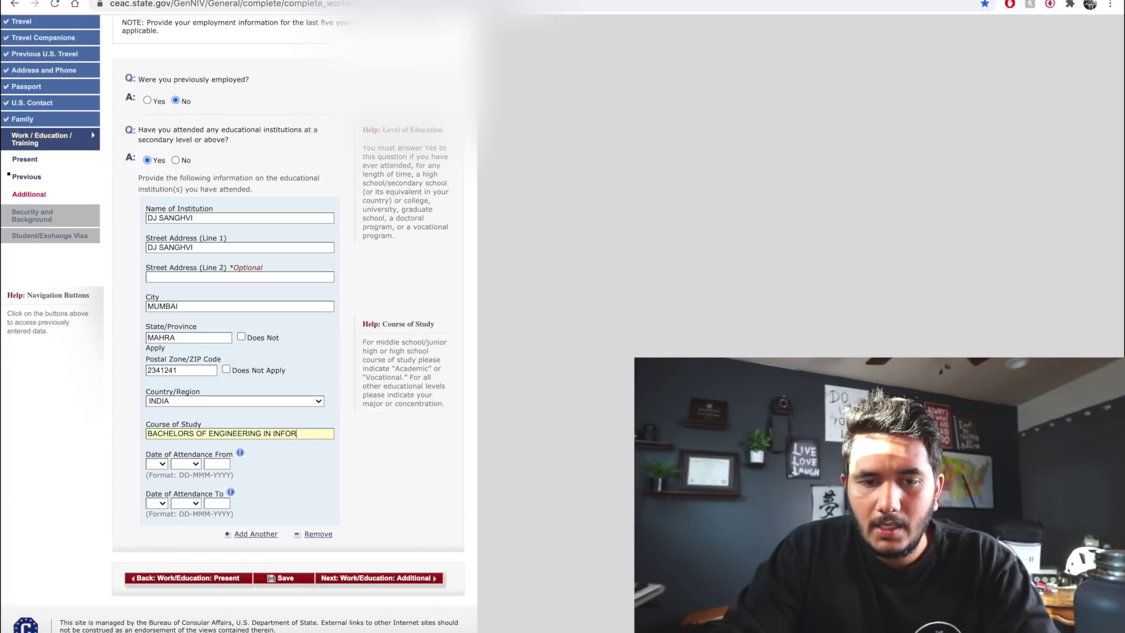
pyautogui.write('MATION TECHNOLOGY')
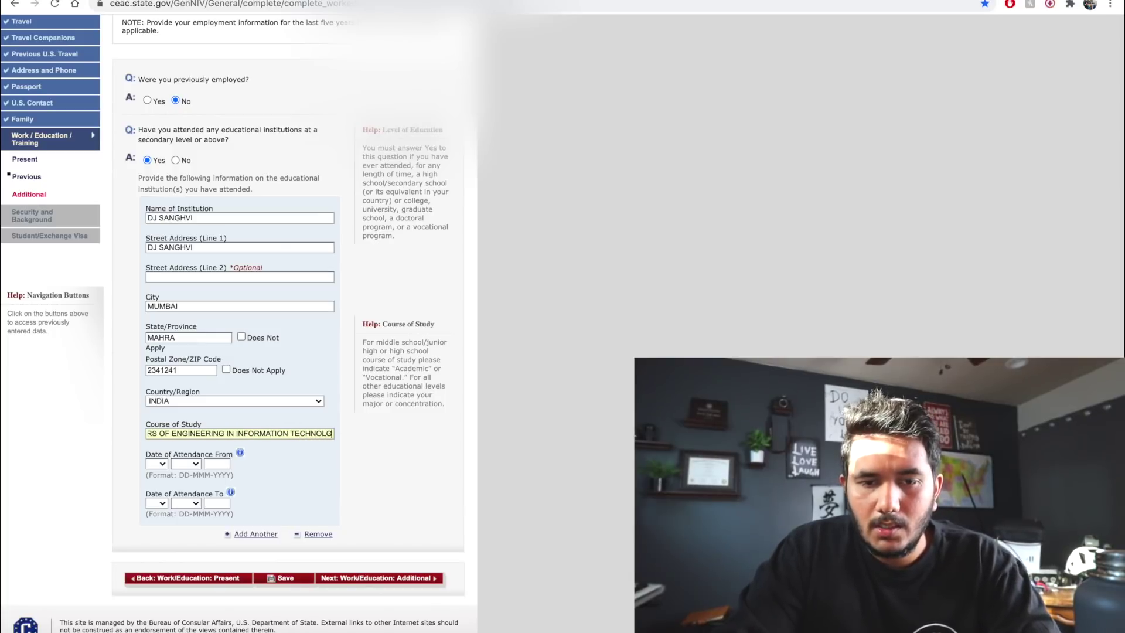
pyautogui.press('Tab')
pyautogui.click(154, 465)
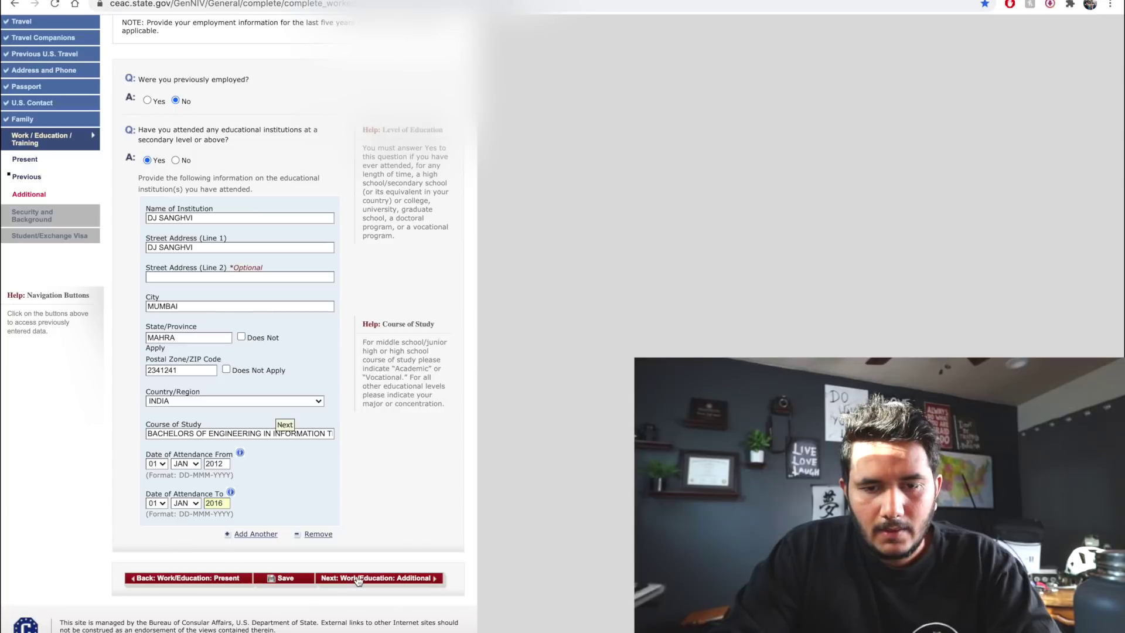
# Answer No to clan or tribe membership and list GUJARATI as the first spoken language
pyautogui.click(359, 579)
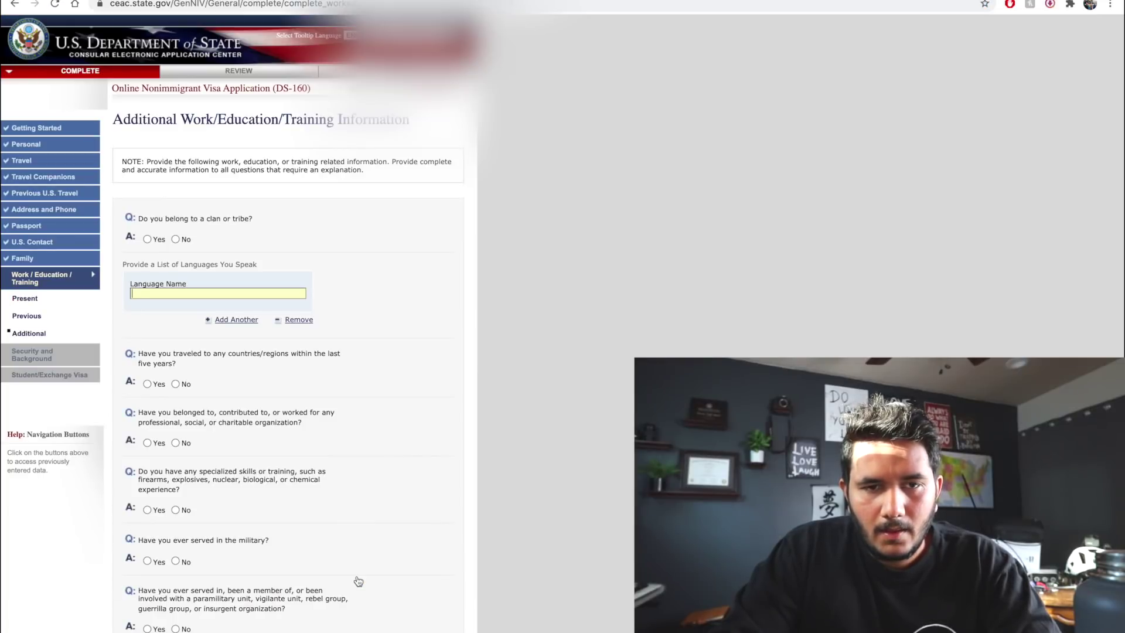
pyautogui.click(176, 238)
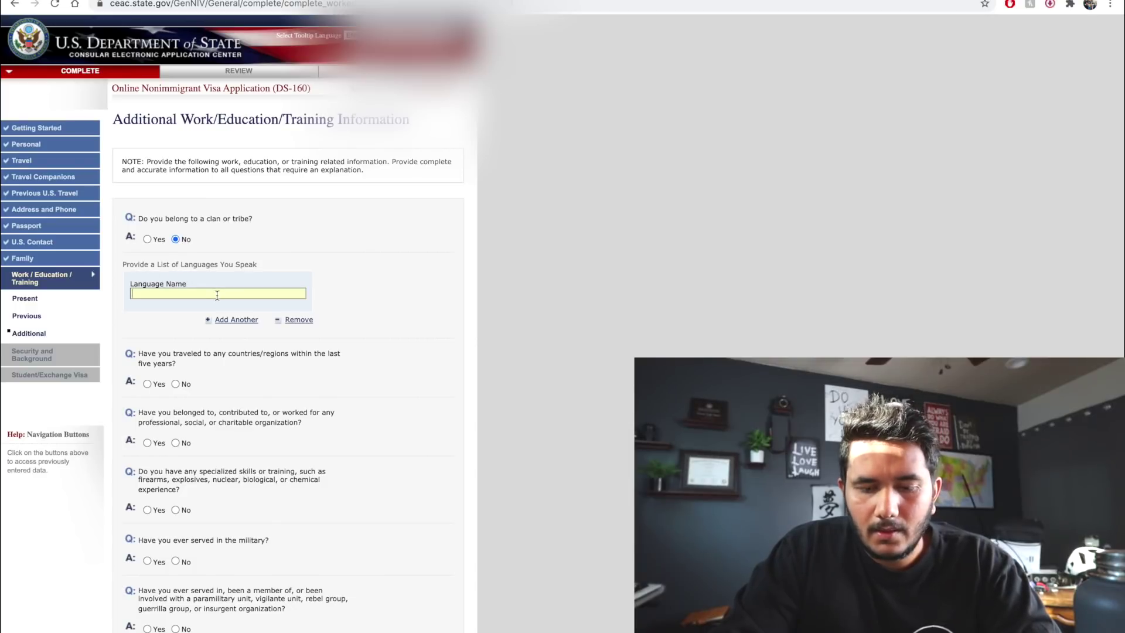
pyautogui.write('GUJARAT')
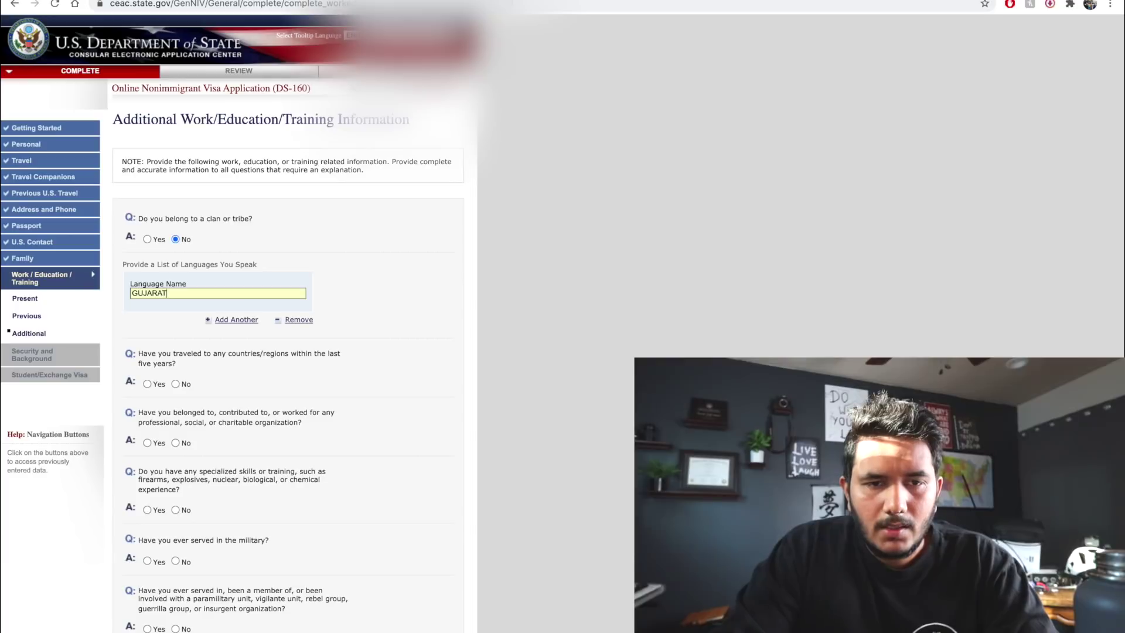
pyautogui.write('IU')
pyautogui.press('BackSpace')
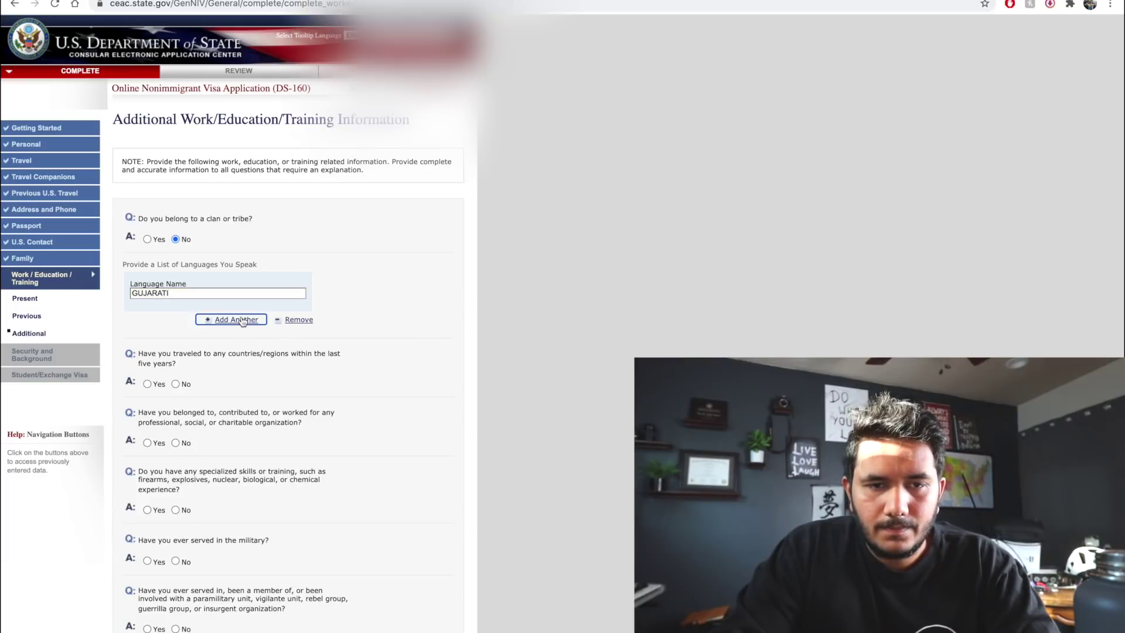
# Add HINDI, MARATHI and ENGLISH as further spoken languages
pyautogui.click(243, 320)
pyautogui.write('HINDI')
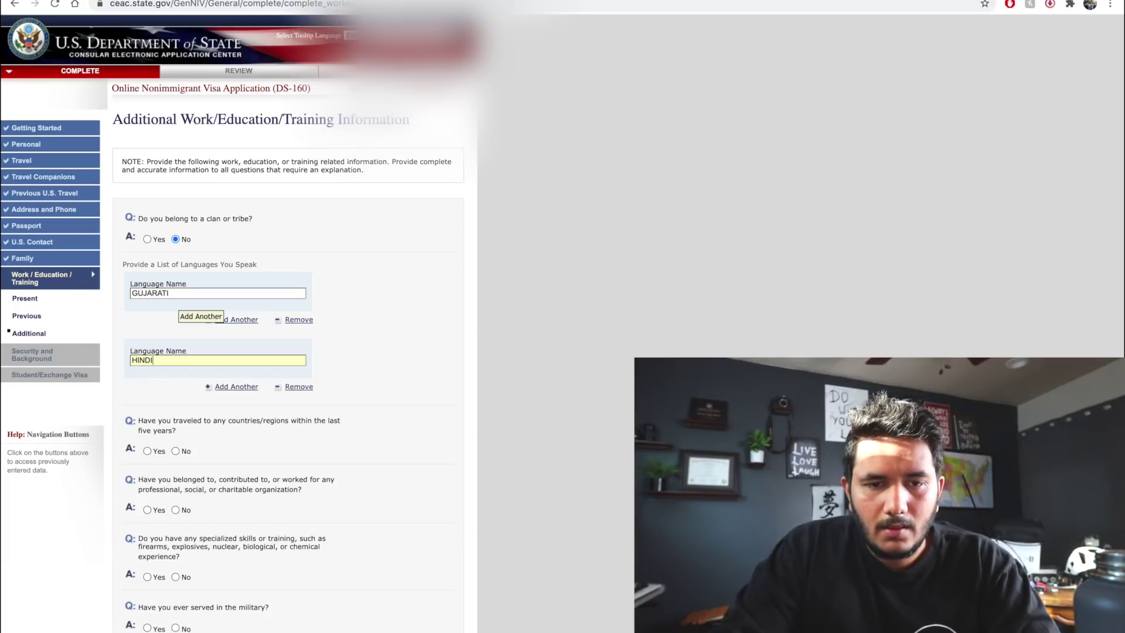
pyautogui.click(227, 388)
pyautogui.write('MARATHI')
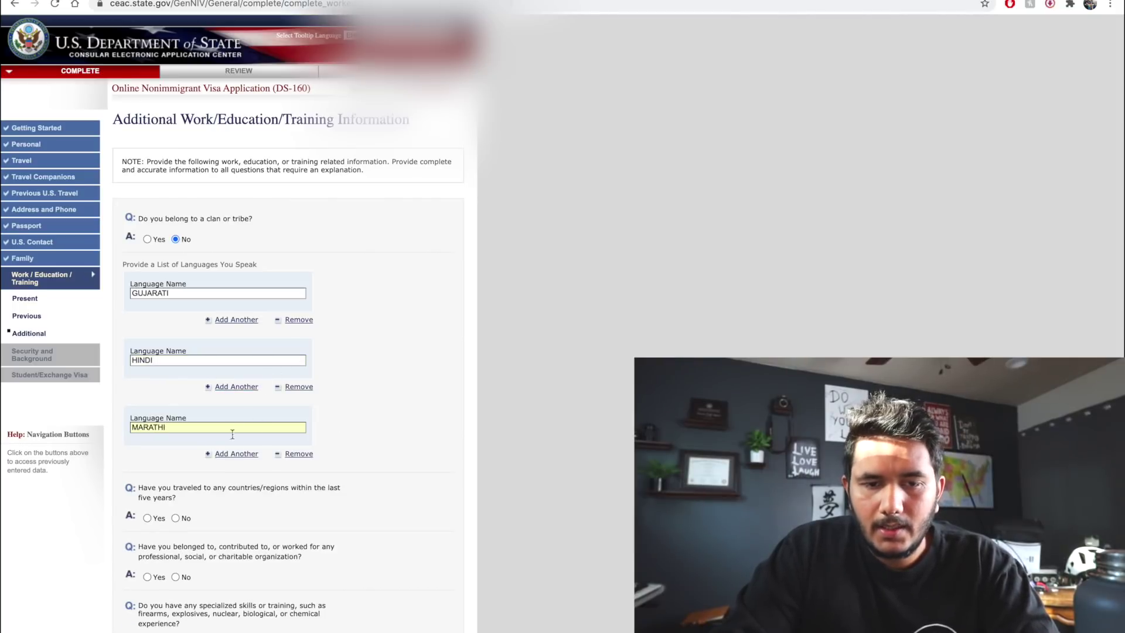
pyautogui.click(237, 454)
pyautogui.scroll(-2, 246, 461)
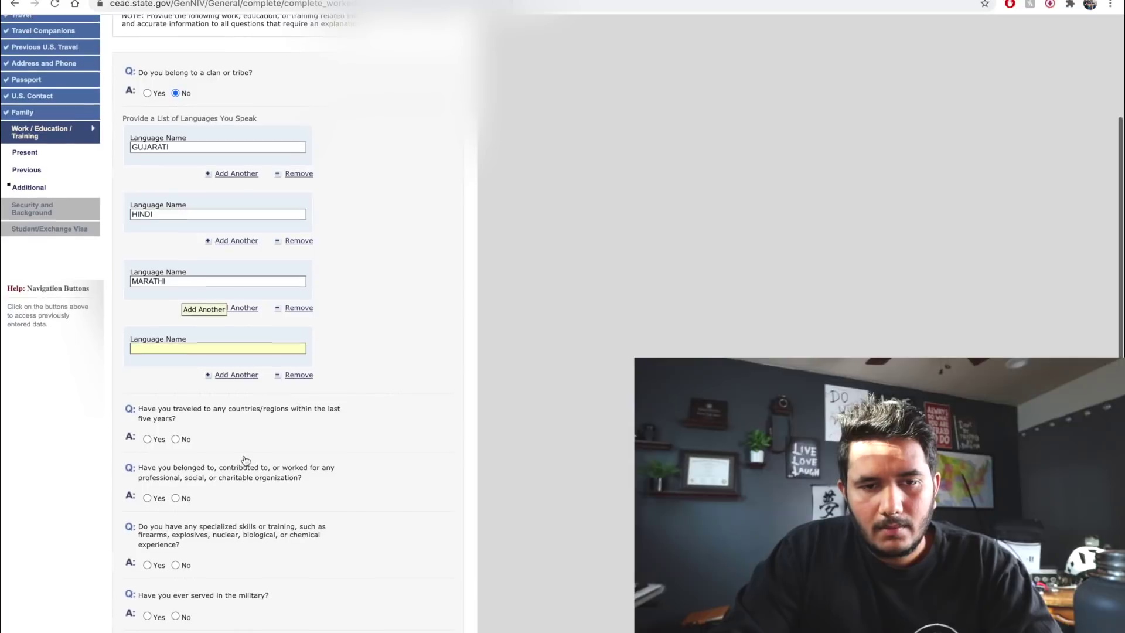
pyautogui.write('ENGLISH')
# Answer No to travel in the last five years and to military service
pyautogui.scroll(-2, 175, 294)
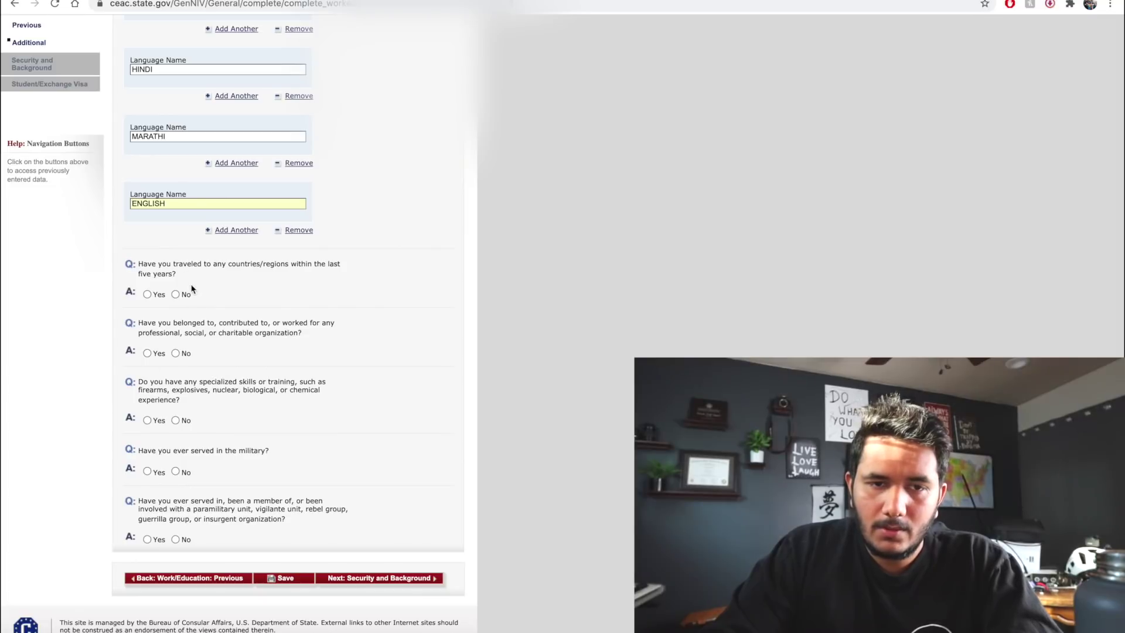
pyautogui.click(183, 298)
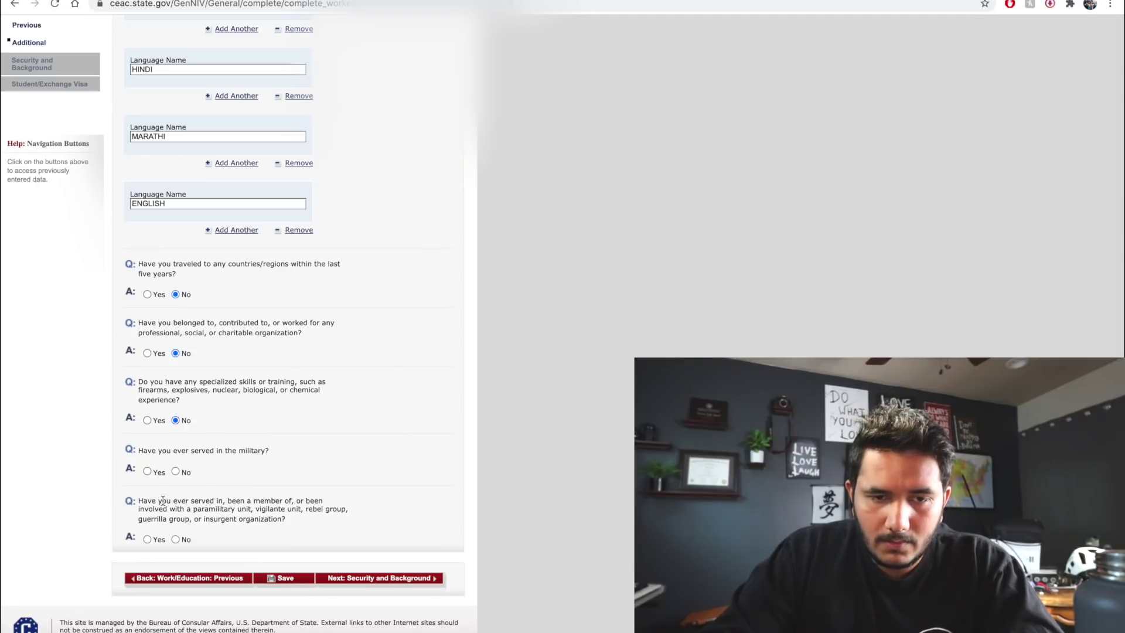
pyautogui.click(175, 472)
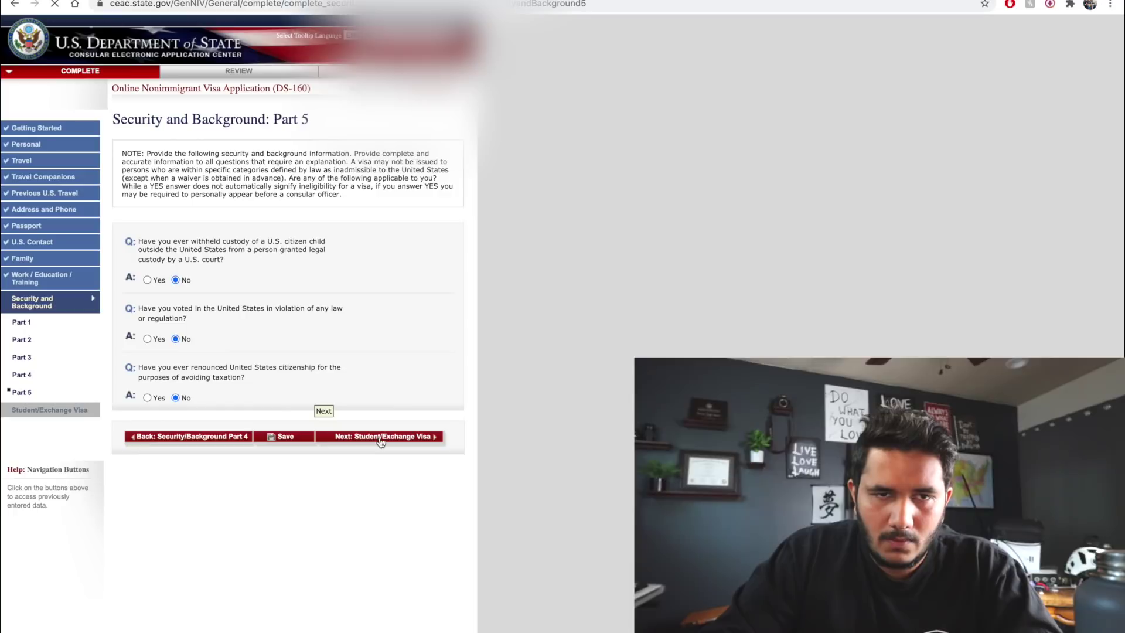
# Open the Additional Point of Contact page and scroll through both India contact blocks
pyautogui.click(380, 436)
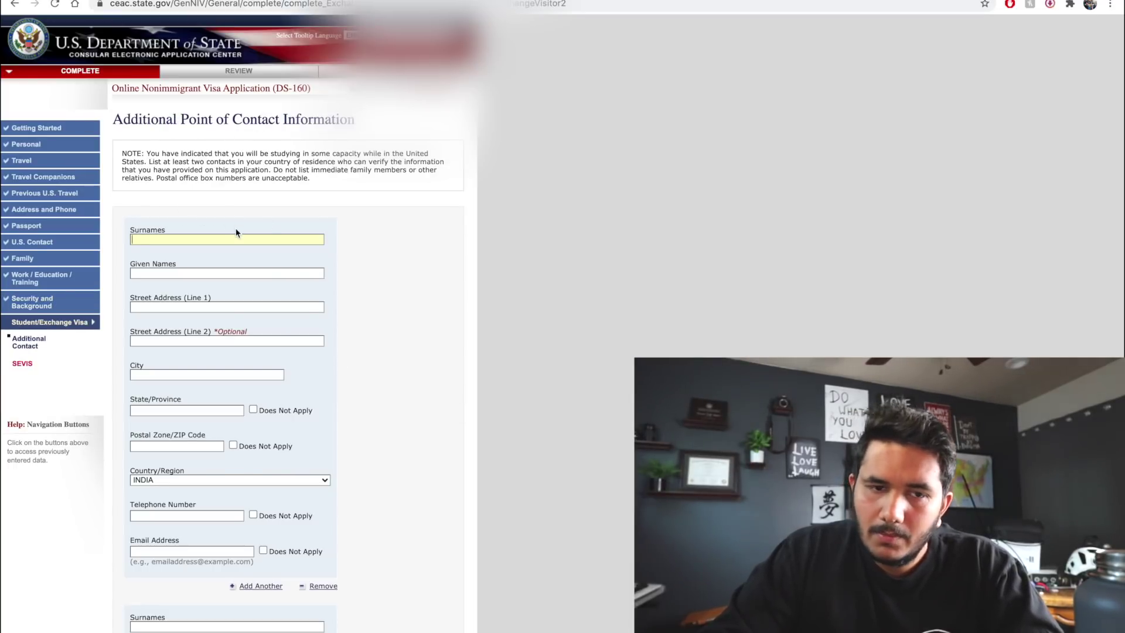
pyautogui.scroll(-3, 237, 233)
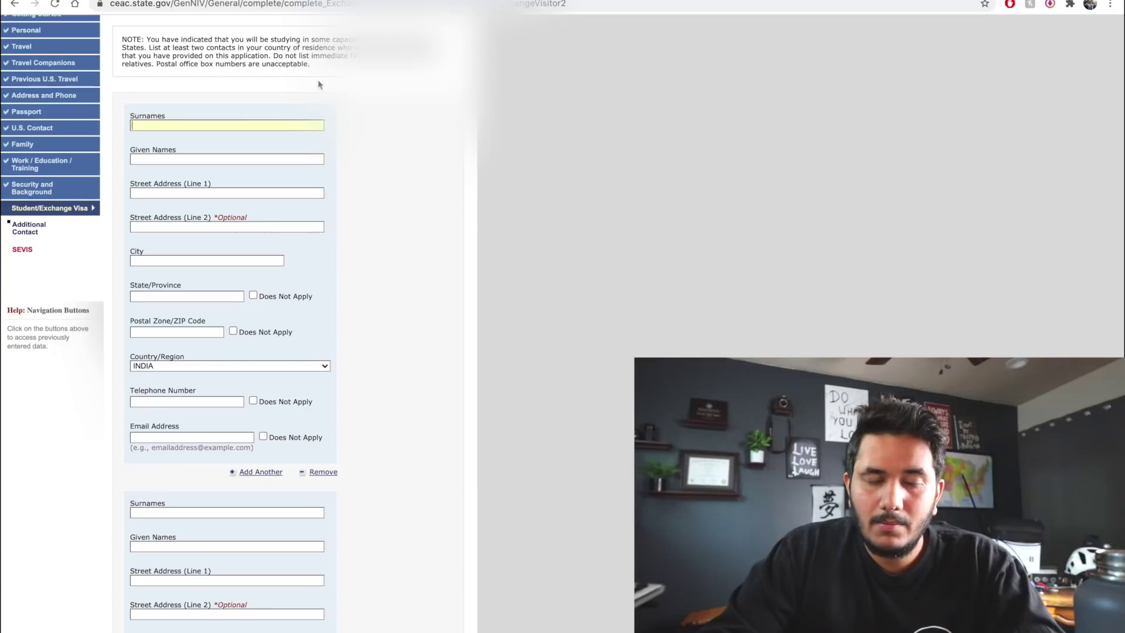
pyautogui.scroll(-5, 200, 330)
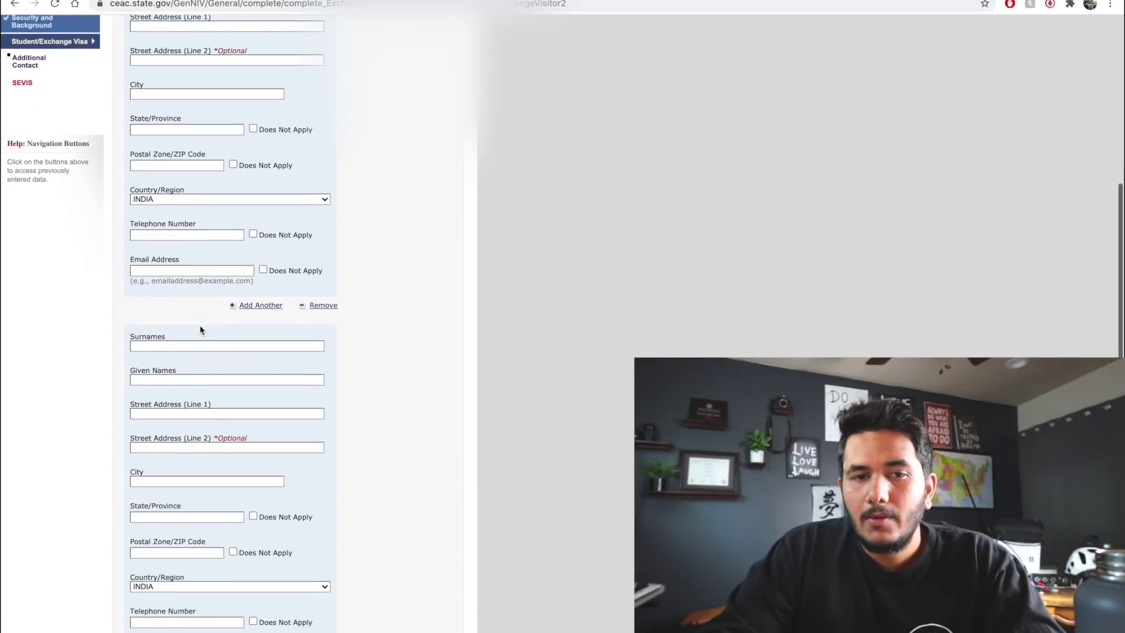
pyautogui.scroll(-3, 201, 330)
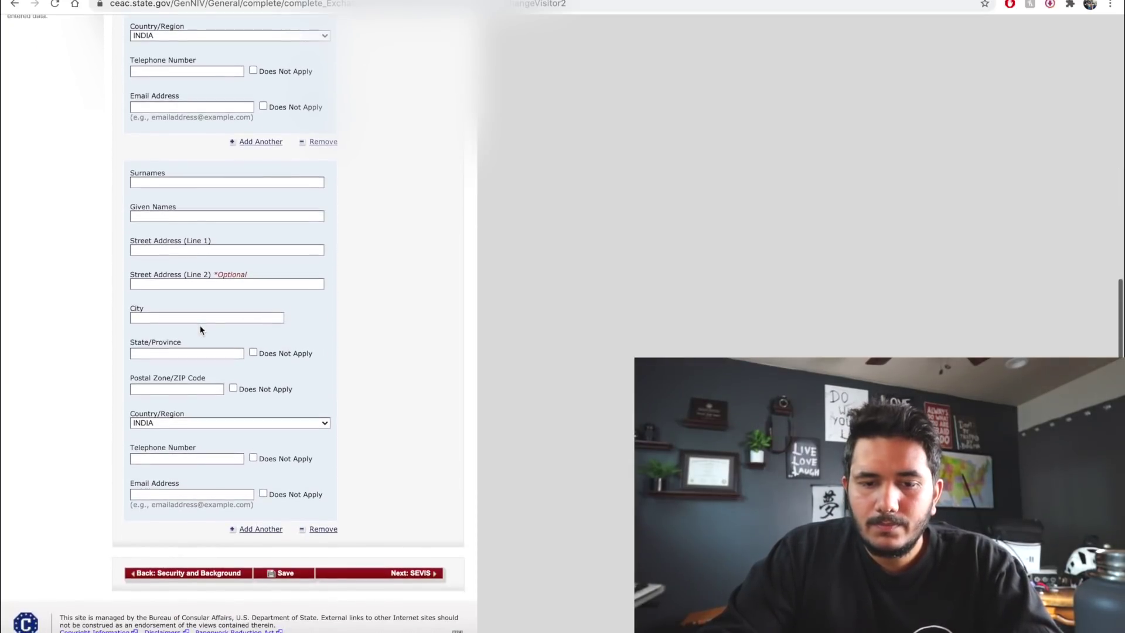
pyautogui.scroll(10, 200, 323)
pyautogui.scroll(-1, 200, 320)
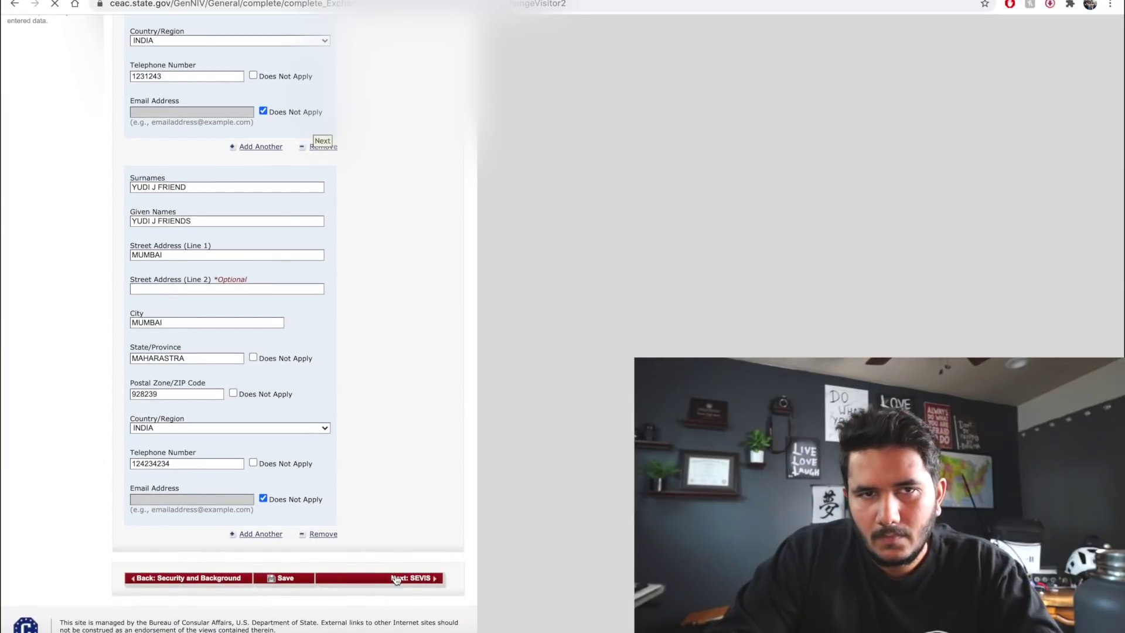
# On the SEVIS page, enter the SEVIS ID, school name CHICO STATE and course 'MS IN COMPUTER SCIEN'
pyautogui.click(396, 579)
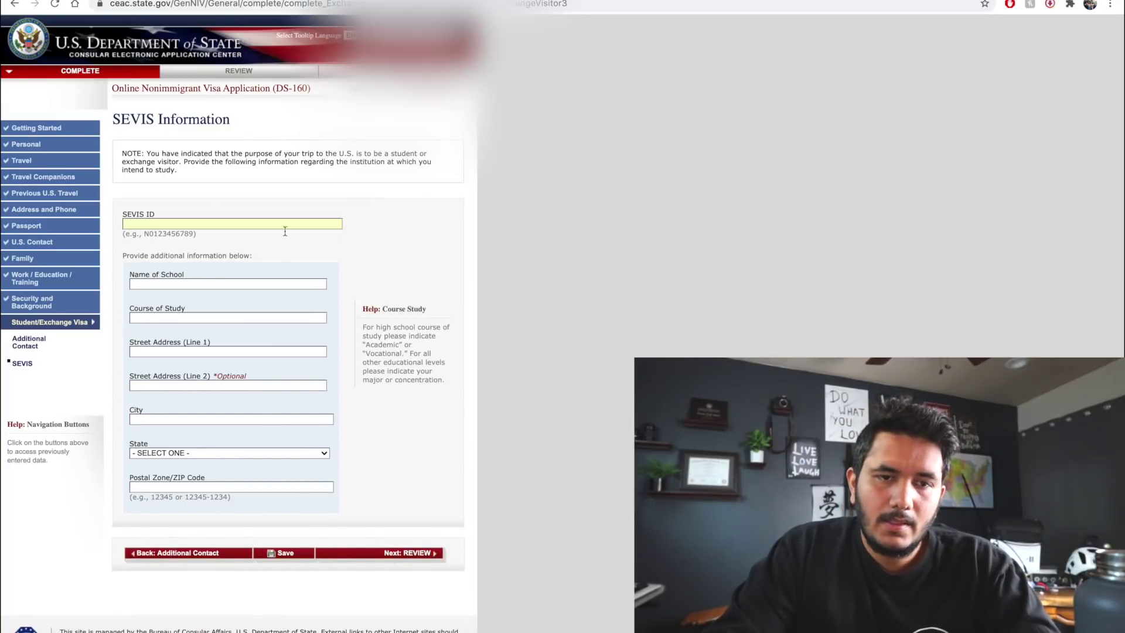
pyautogui.write('N')
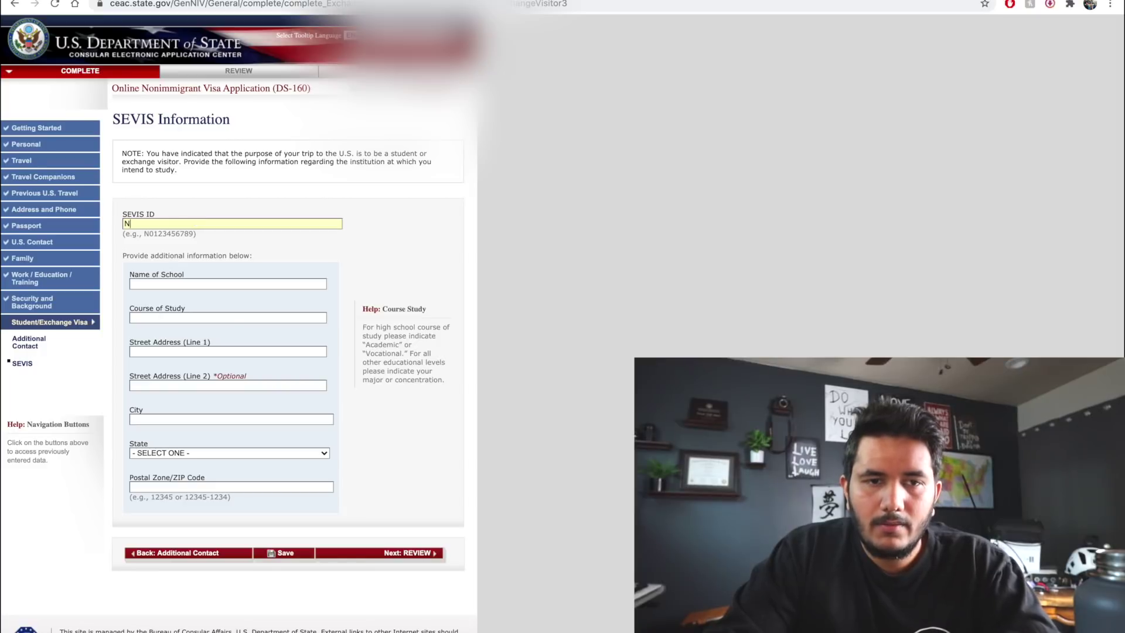
pyautogui.write('123124123')
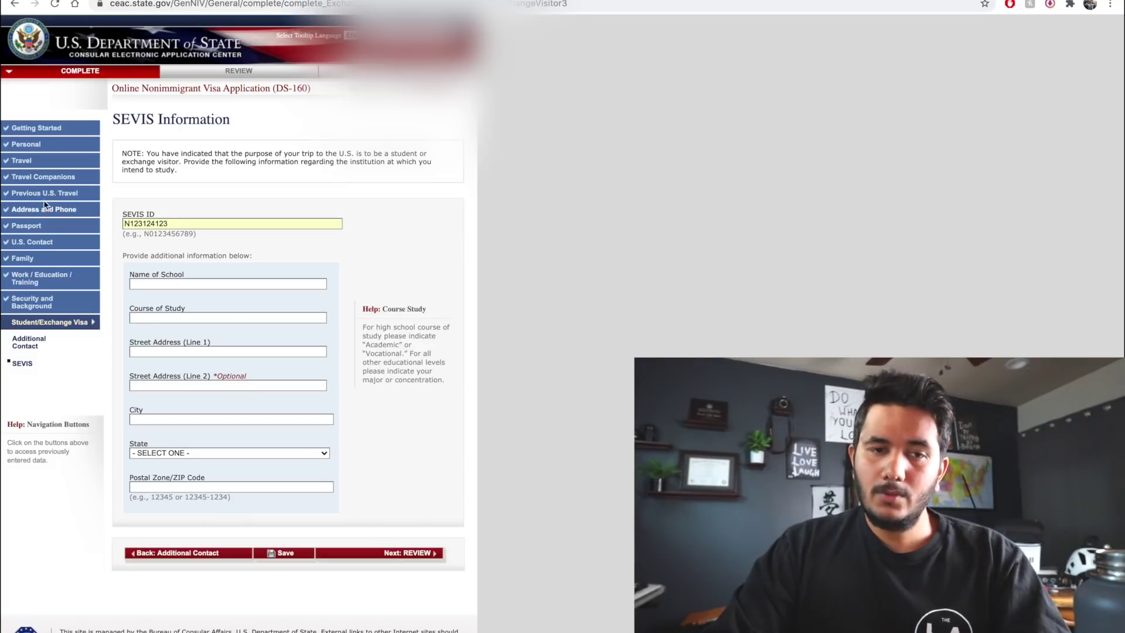
pyautogui.click(178, 284)
pyautogui.write('CHICO S')
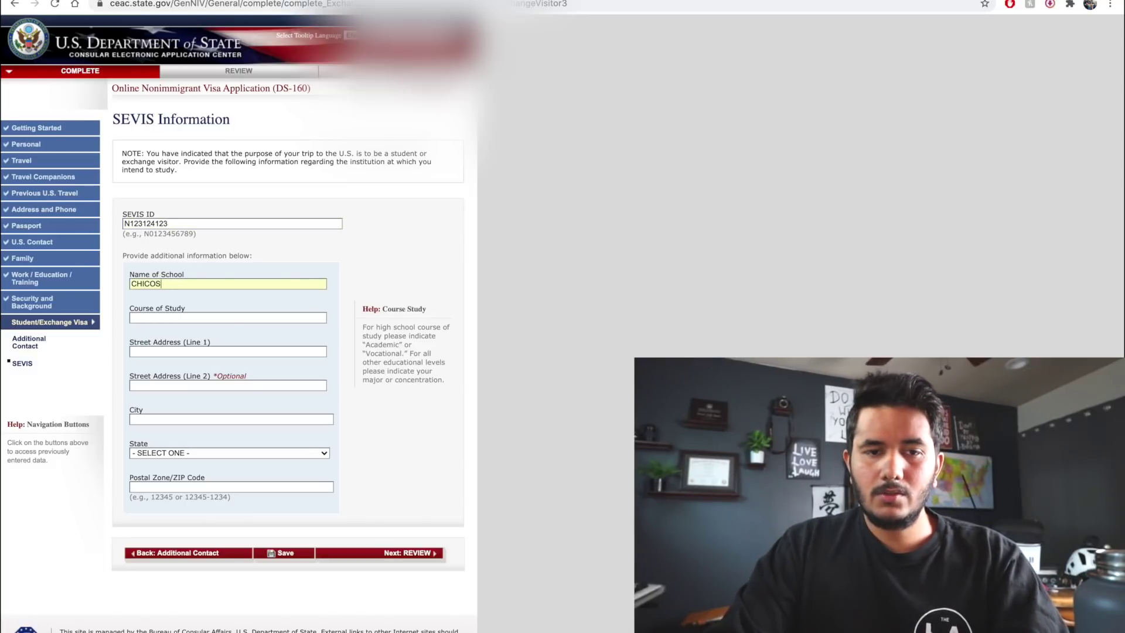
pyautogui.write('TATE')
pyautogui.press('Tab')
pyautogui.write('MS IN COMPUTER SCIENCE')
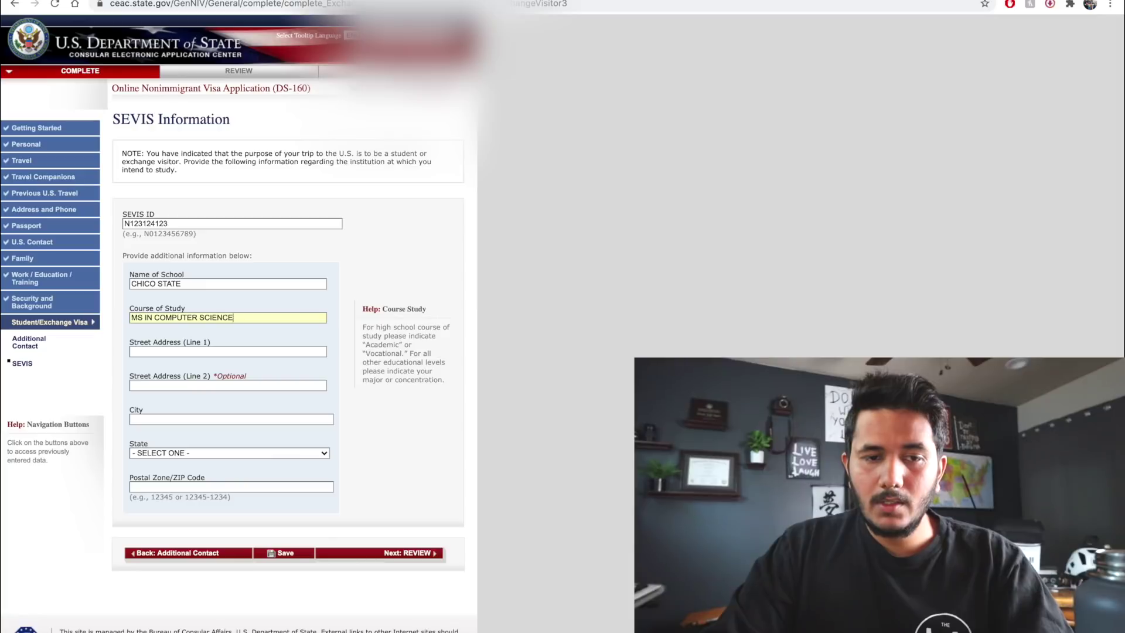
# Replace the course abbreviation MS with MASTER and start the school address with 'CHICO S'
pyautogui.doubleClick(136, 318)
pyautogui.write('MASTERS OF SCIENCE')
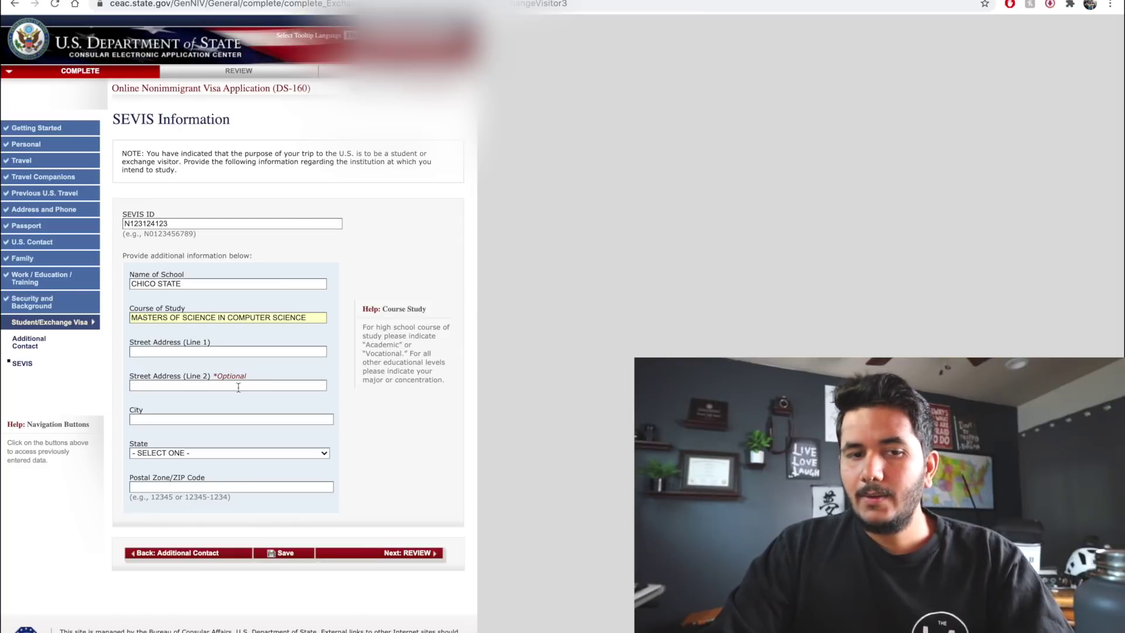
pyautogui.scroll(-1, 241, 348)
pyautogui.click(241, 343)
pyautogui.write('CHICO')
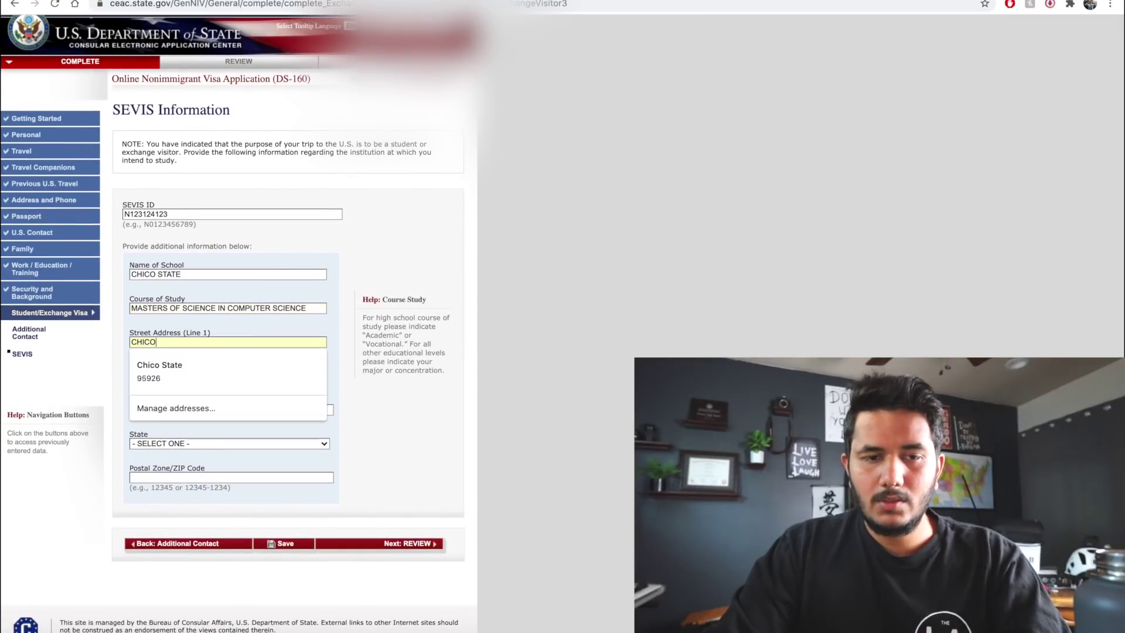
pyautogui.write('S')
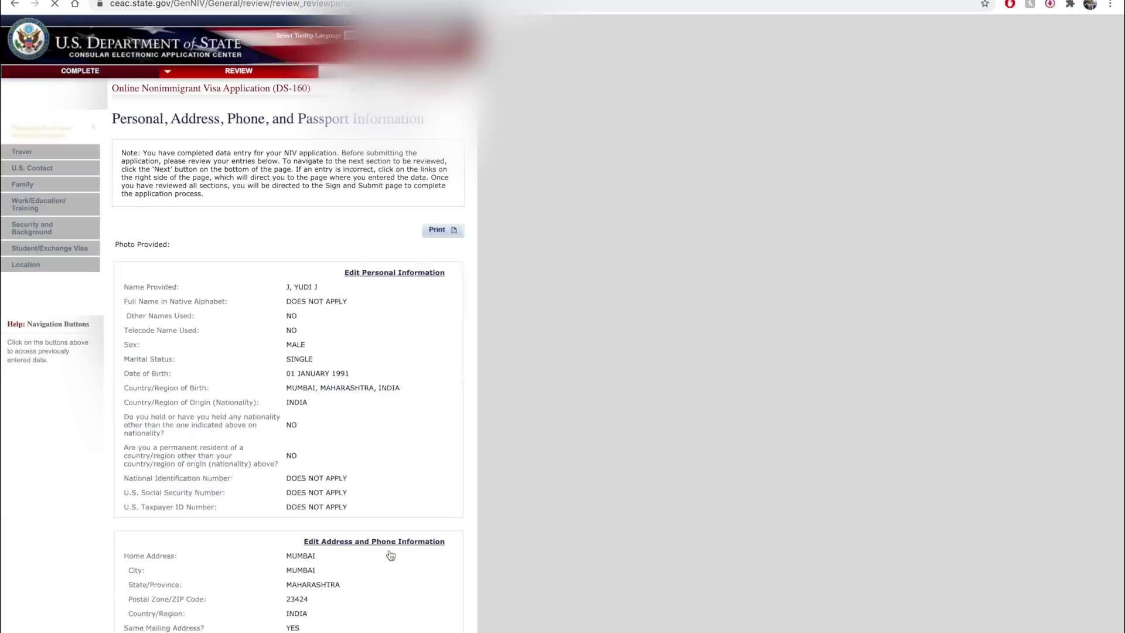
# Scroll through the review page to check the entered personal and address details
pyautogui.scroll(-2, 221, 176)
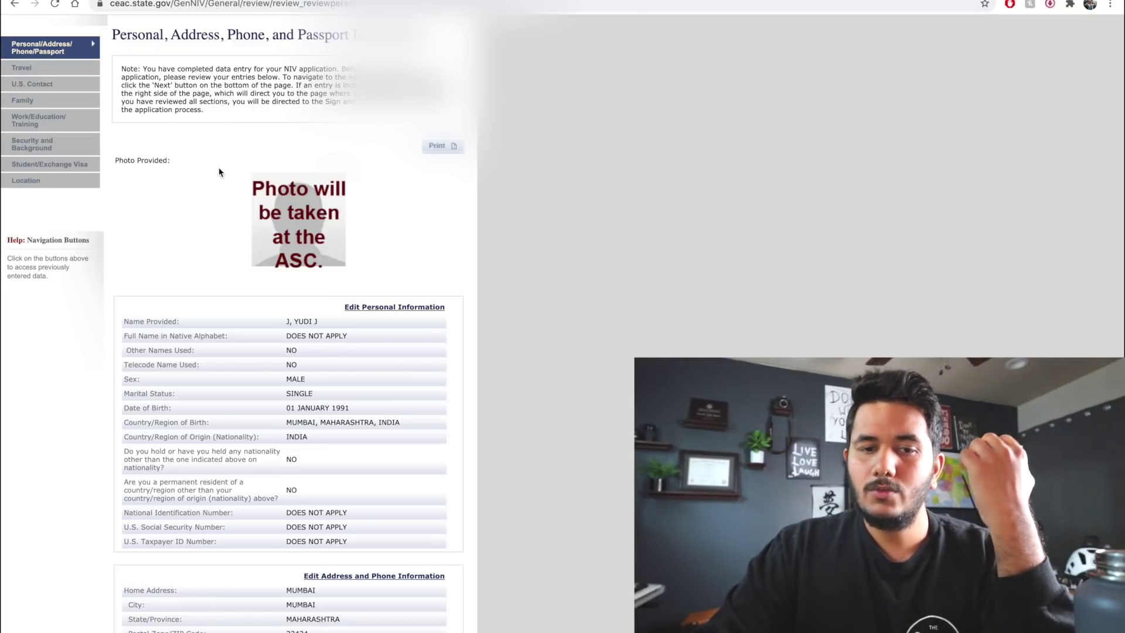
pyautogui.scroll(-6, 205, 349)
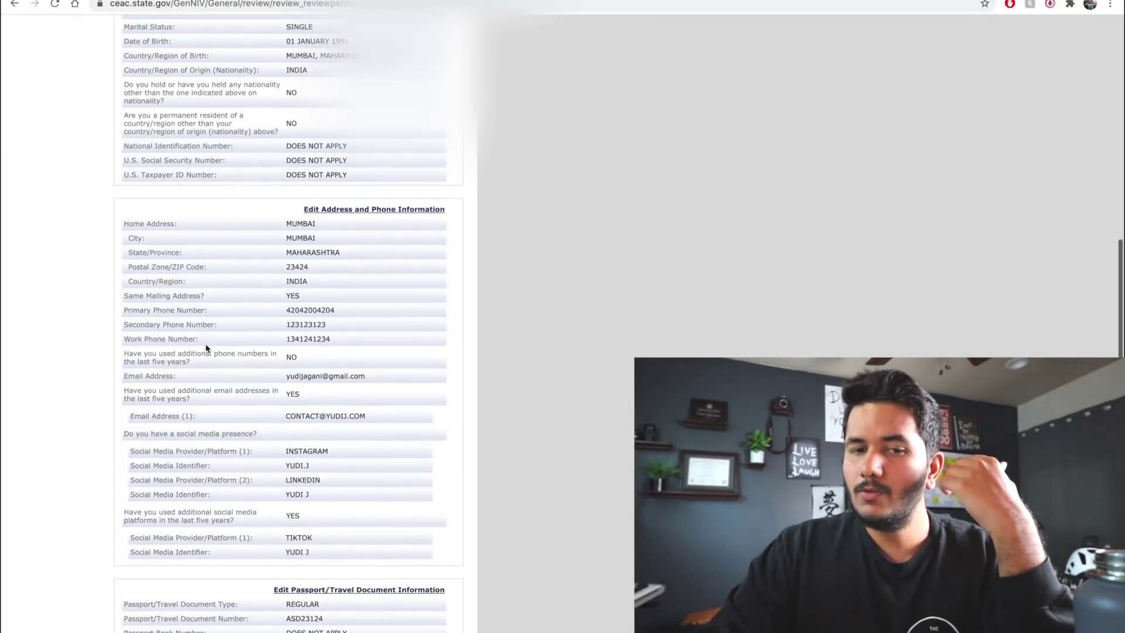
pyautogui.scroll(8, 205, 349)
pyautogui.scroll(-3, 205, 349)
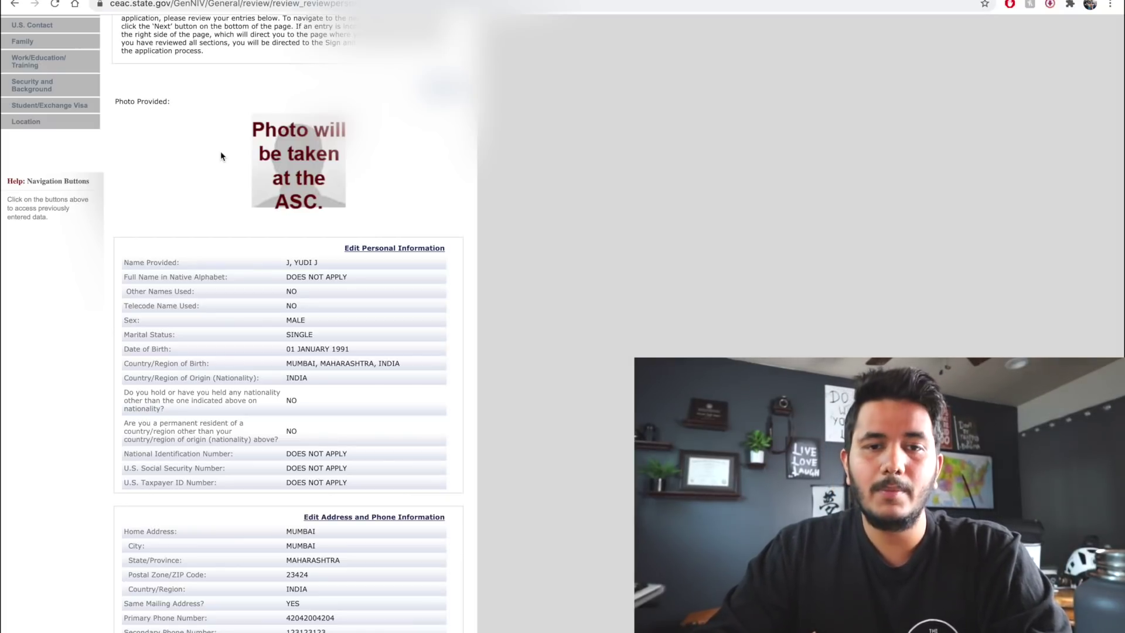
pyautogui.scroll(-10, 339, 198)
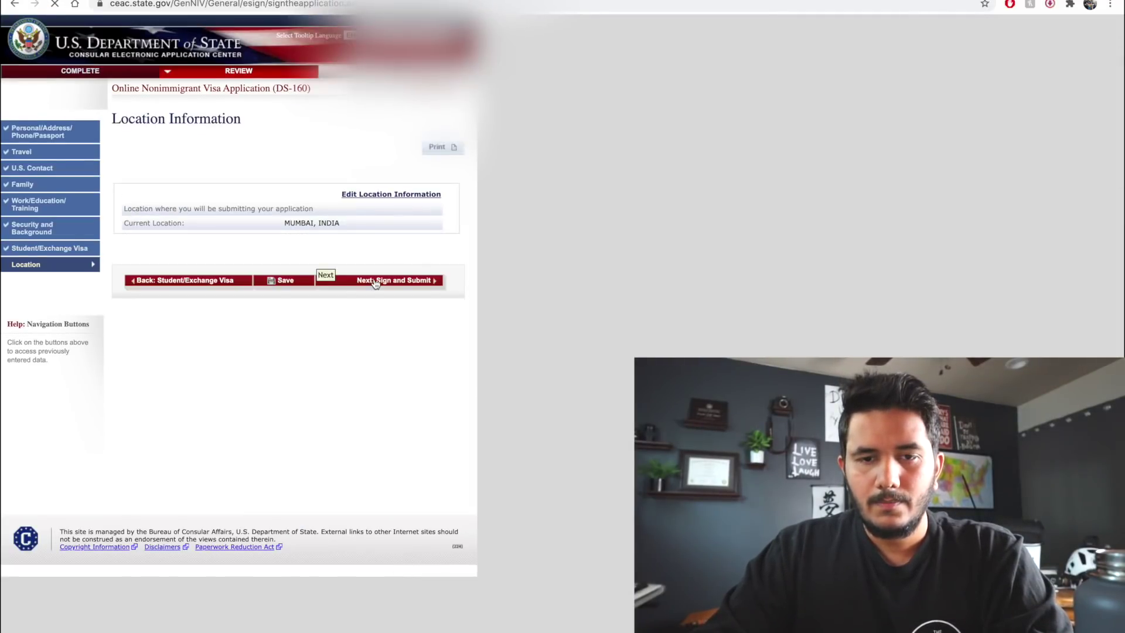
# On Sign and Submit, answer No to anyone assisting with the application, then return to the top
pyautogui.scroll(-10, 277, 350)
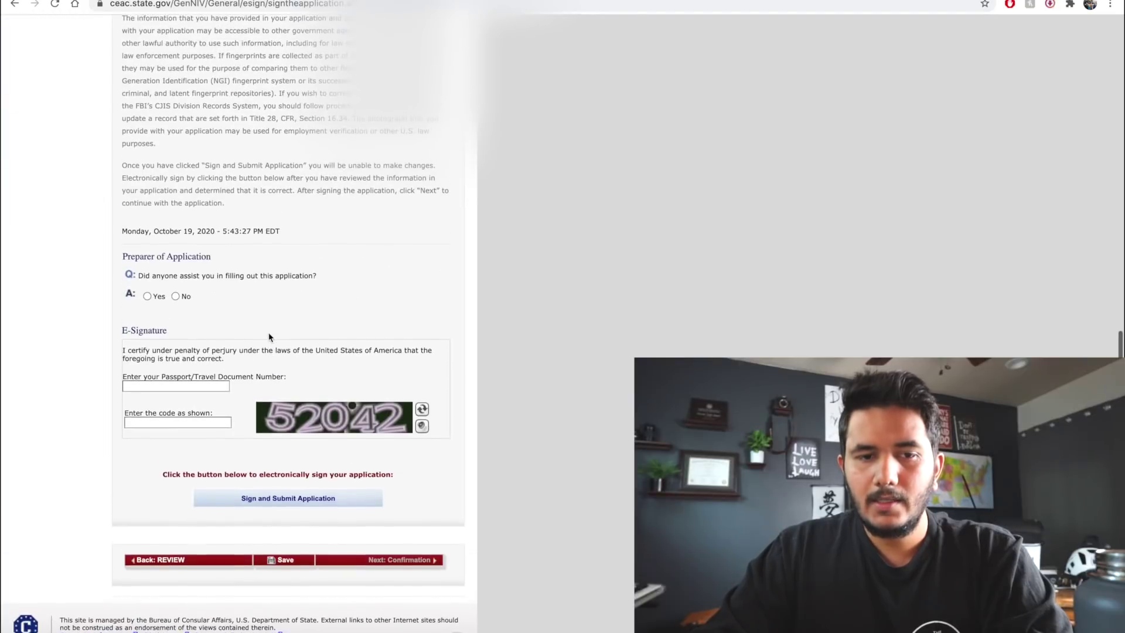
pyautogui.scroll(10, 215, 343)
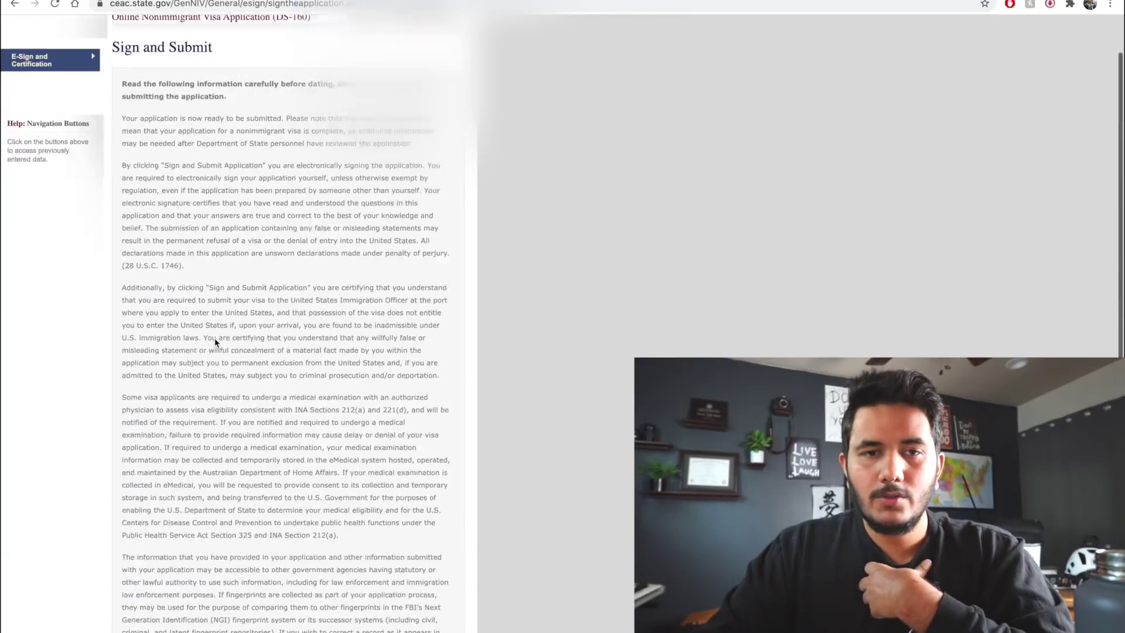
pyautogui.scroll(-11, 216, 343)
pyautogui.scroll(1, 216, 343)
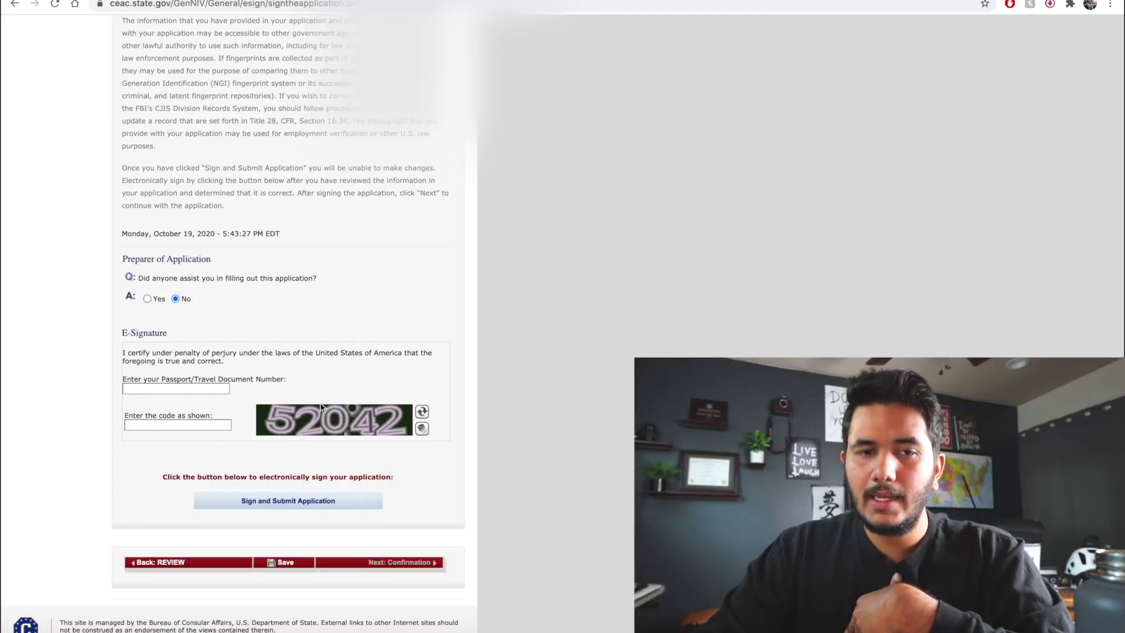
pyautogui.scroll(10, 320, 407)
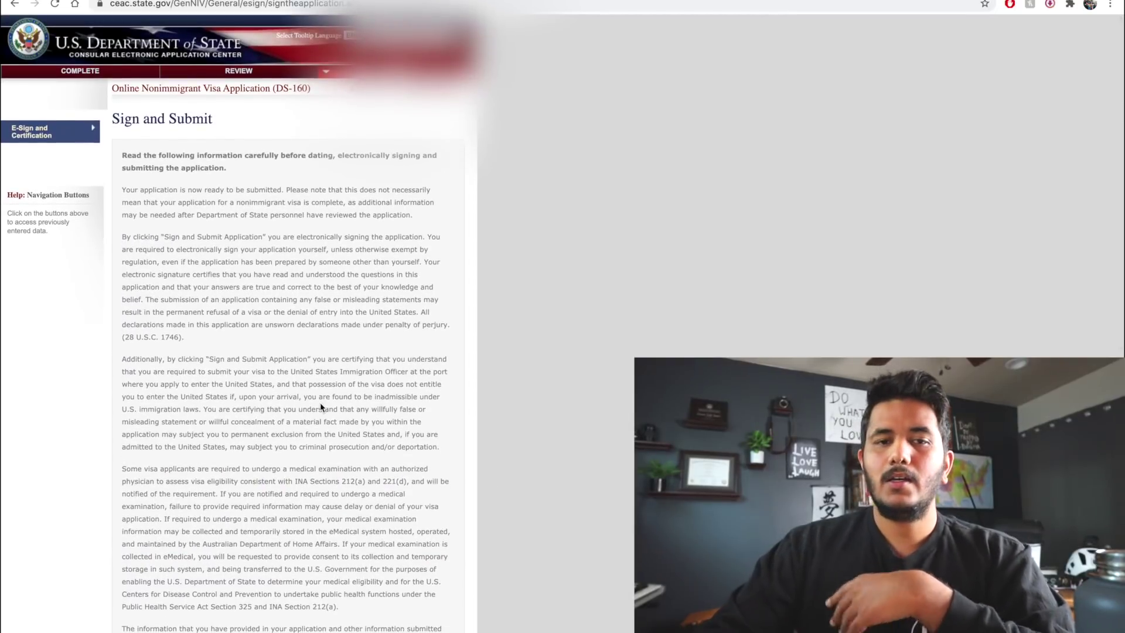